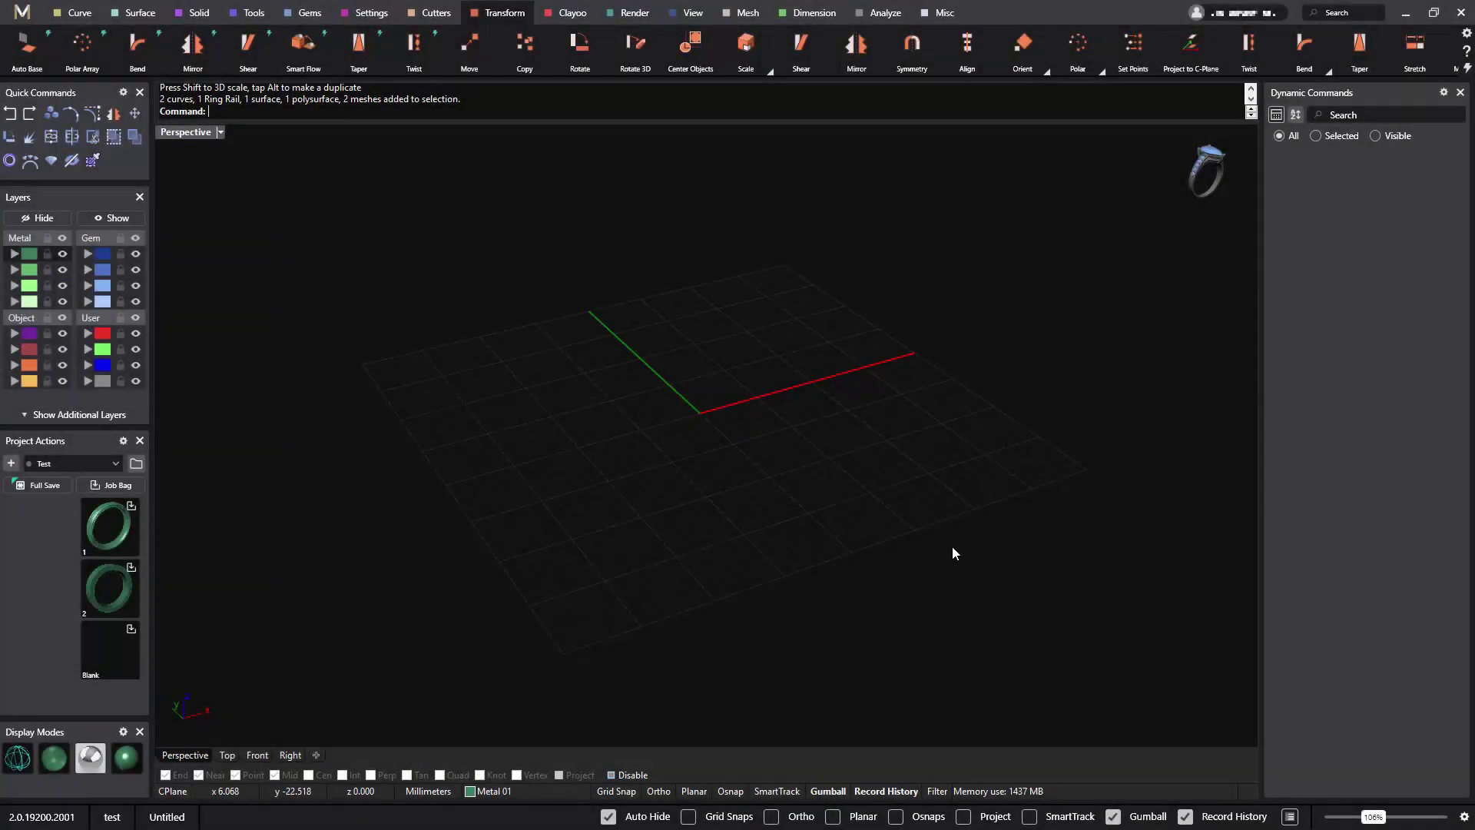
mouse_move(866, 553)
right_mouse_down()
mouse_move(814, 567)
mouse_move(852, 566)
right_mouse_up()
right_click_drag(828, 498, 833, 538, "shift")
scroll(846, 510, "down", 2)
scroll(827, 503, "up", 4)
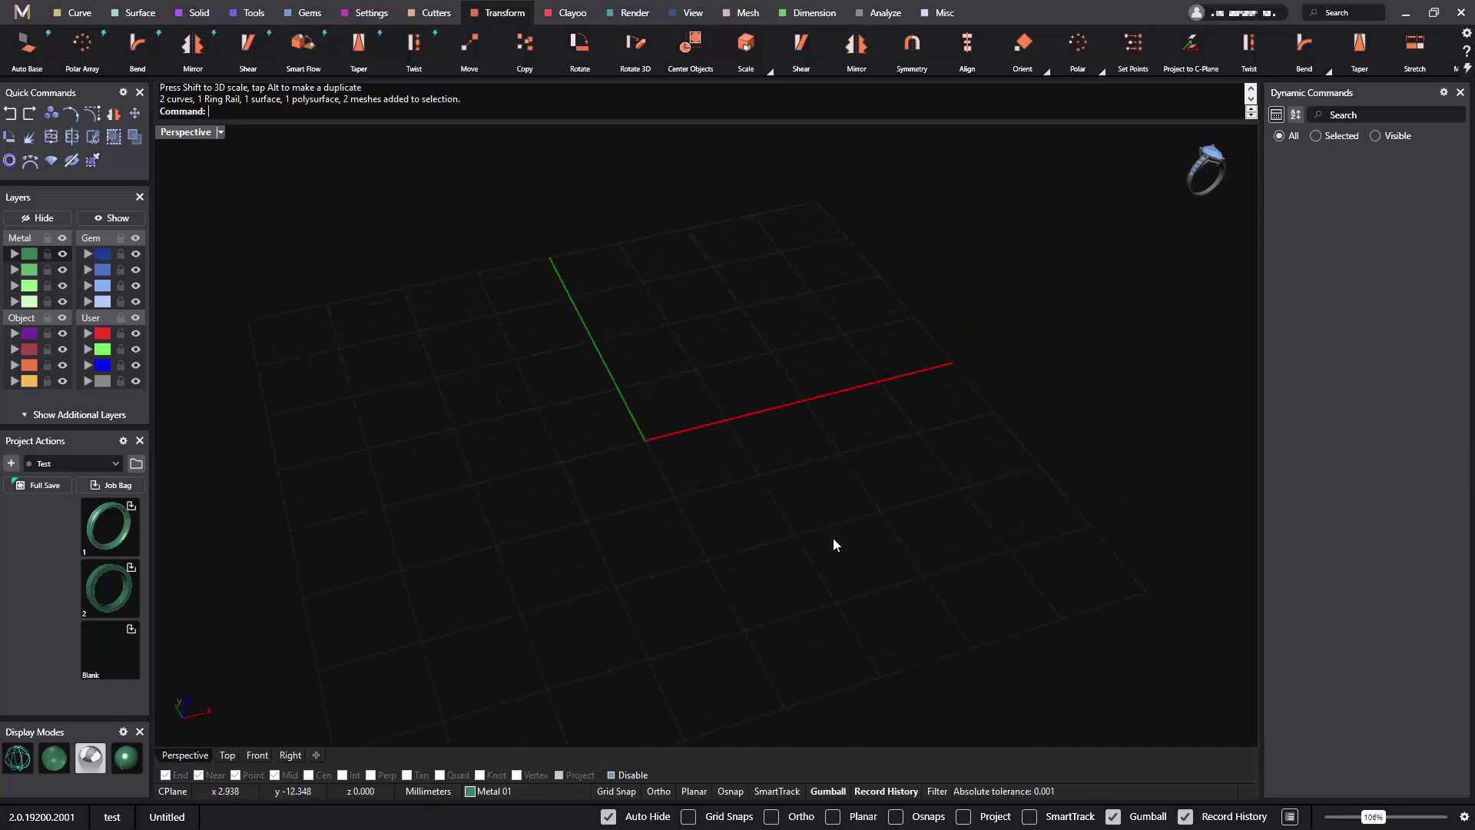
right_click_drag(744, 543, 807, 499, "shift")
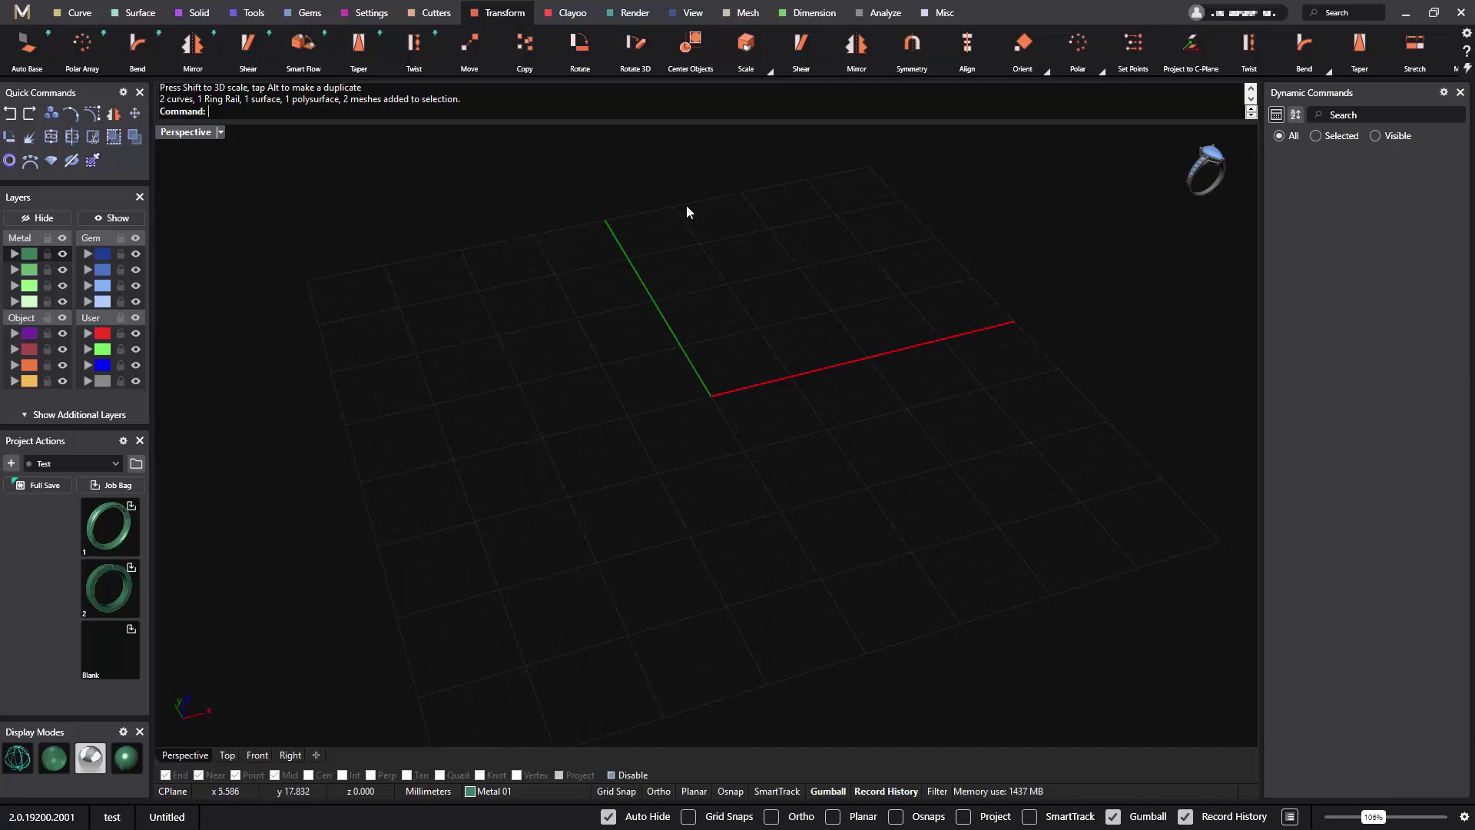
left_click(570, 15)
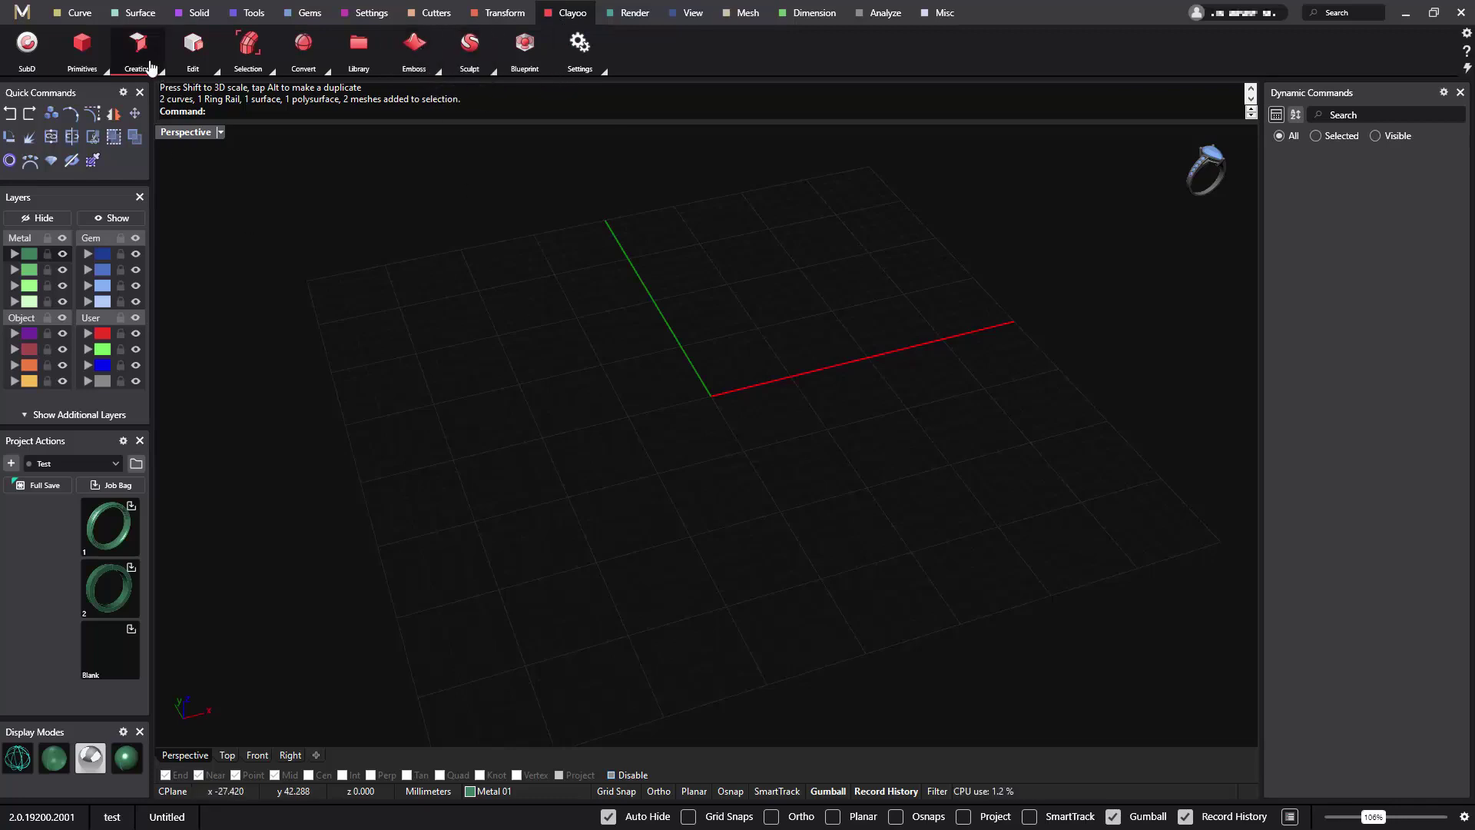
Draw a long, narrow corner-to-corner rectangle on the ground plane, running roughly parallel to the X axis just behind it.
left_click(74, 13)
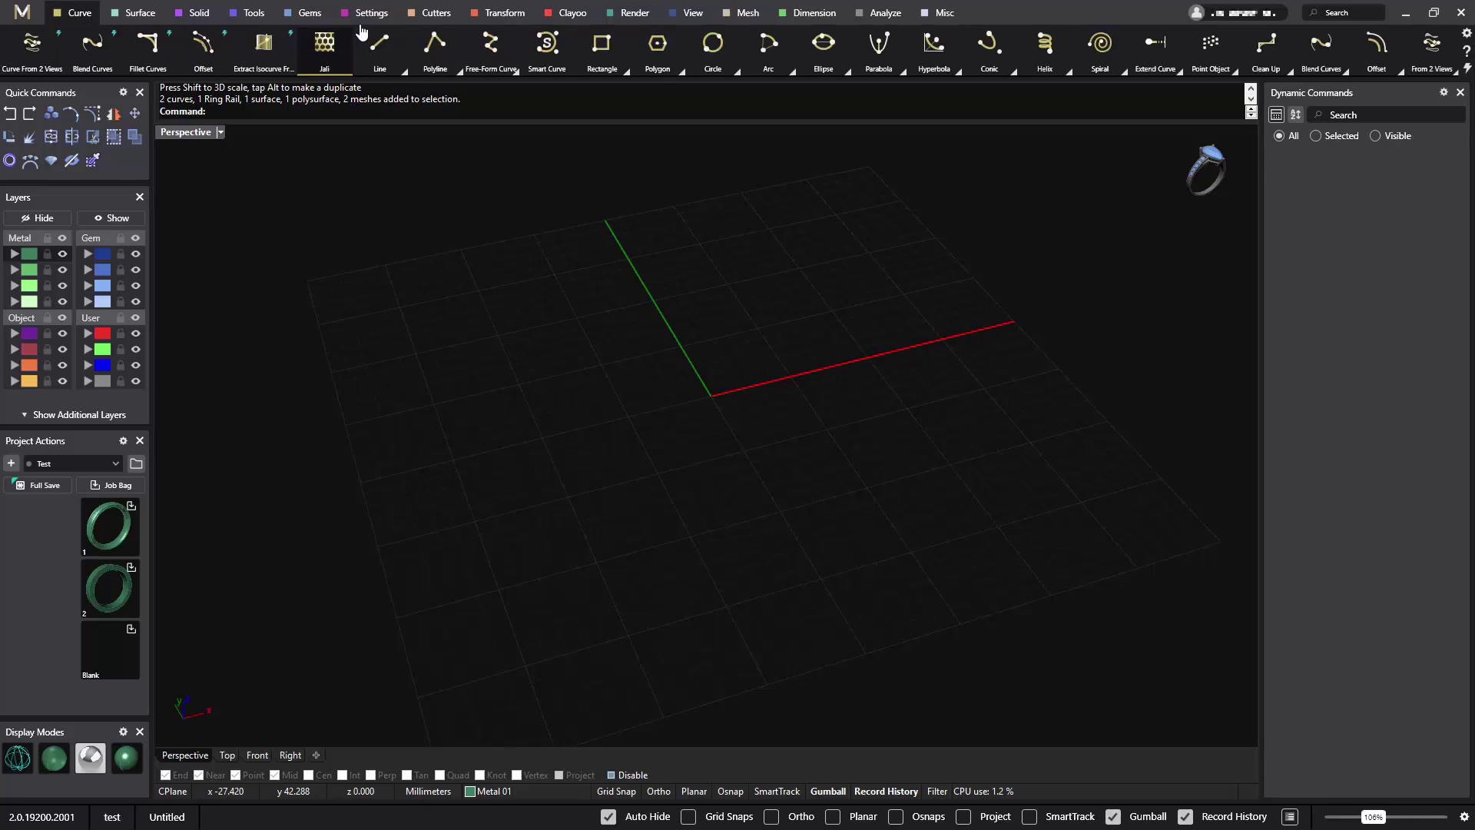
left_click(611, 51)
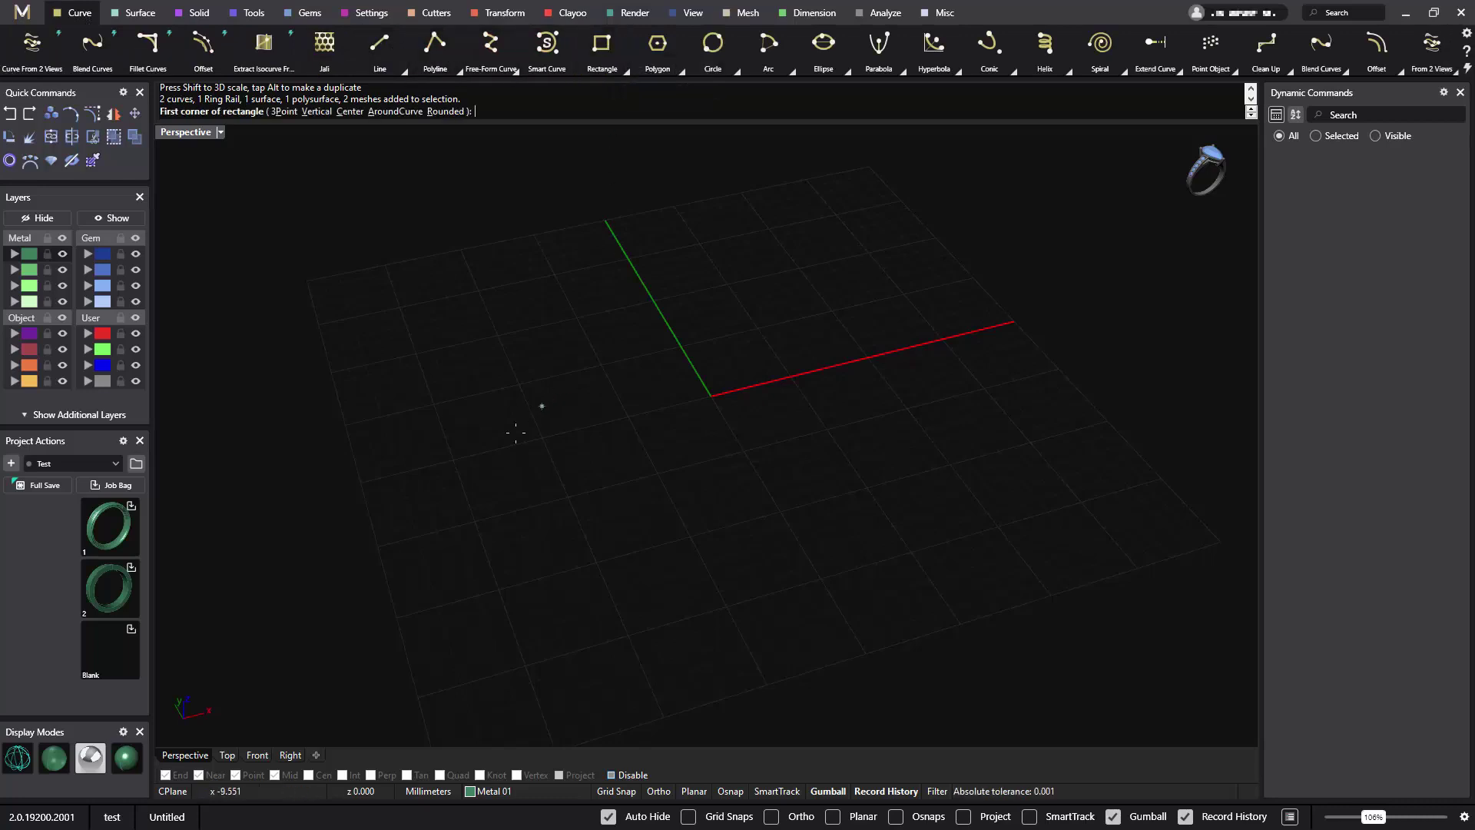
left_click(461, 408)
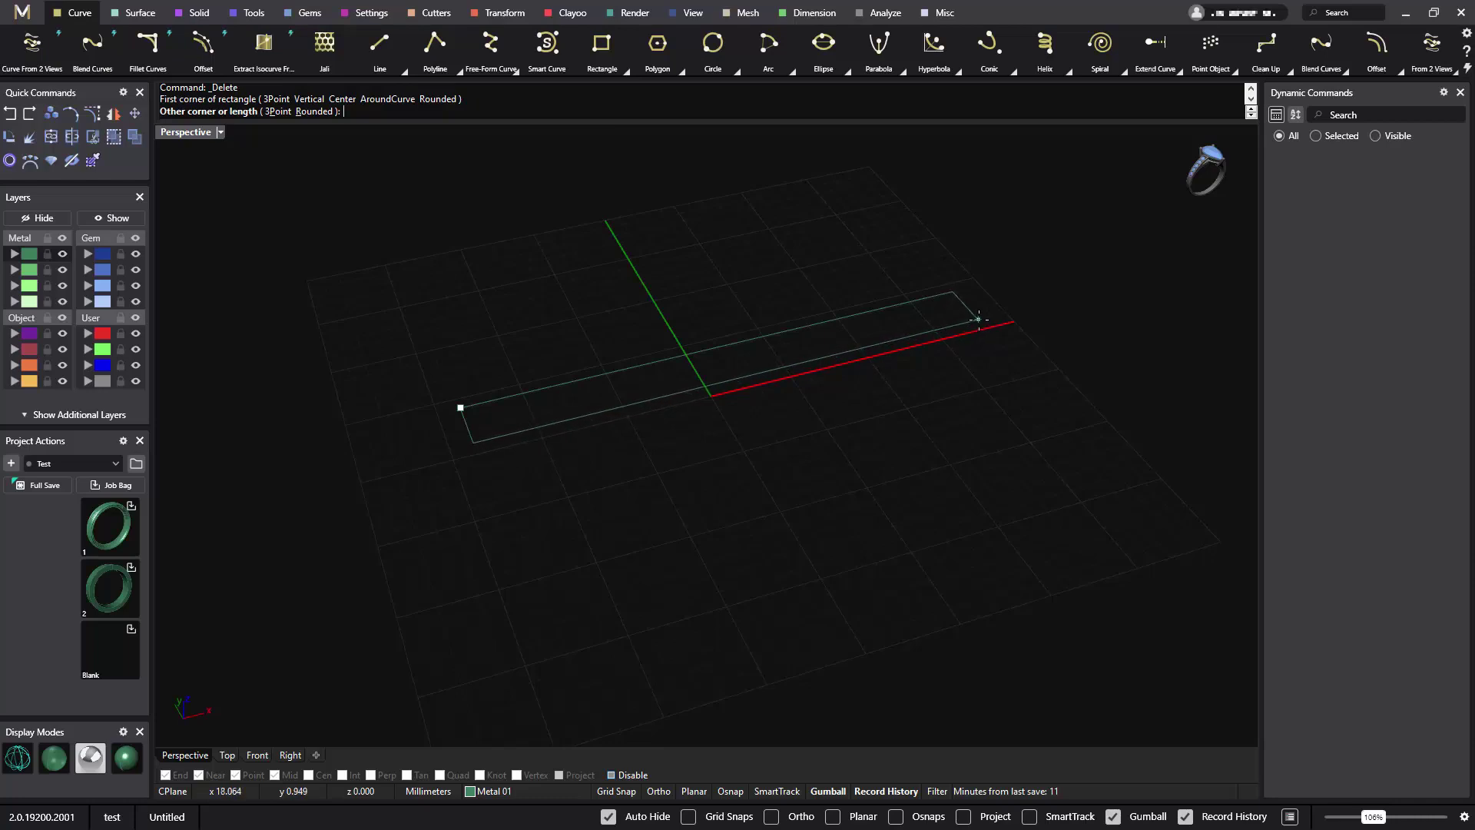
left_click(963, 323)
right_click_drag(951, 395, 833, 449)
right_click_drag(741, 551, 837, 533, "shift")
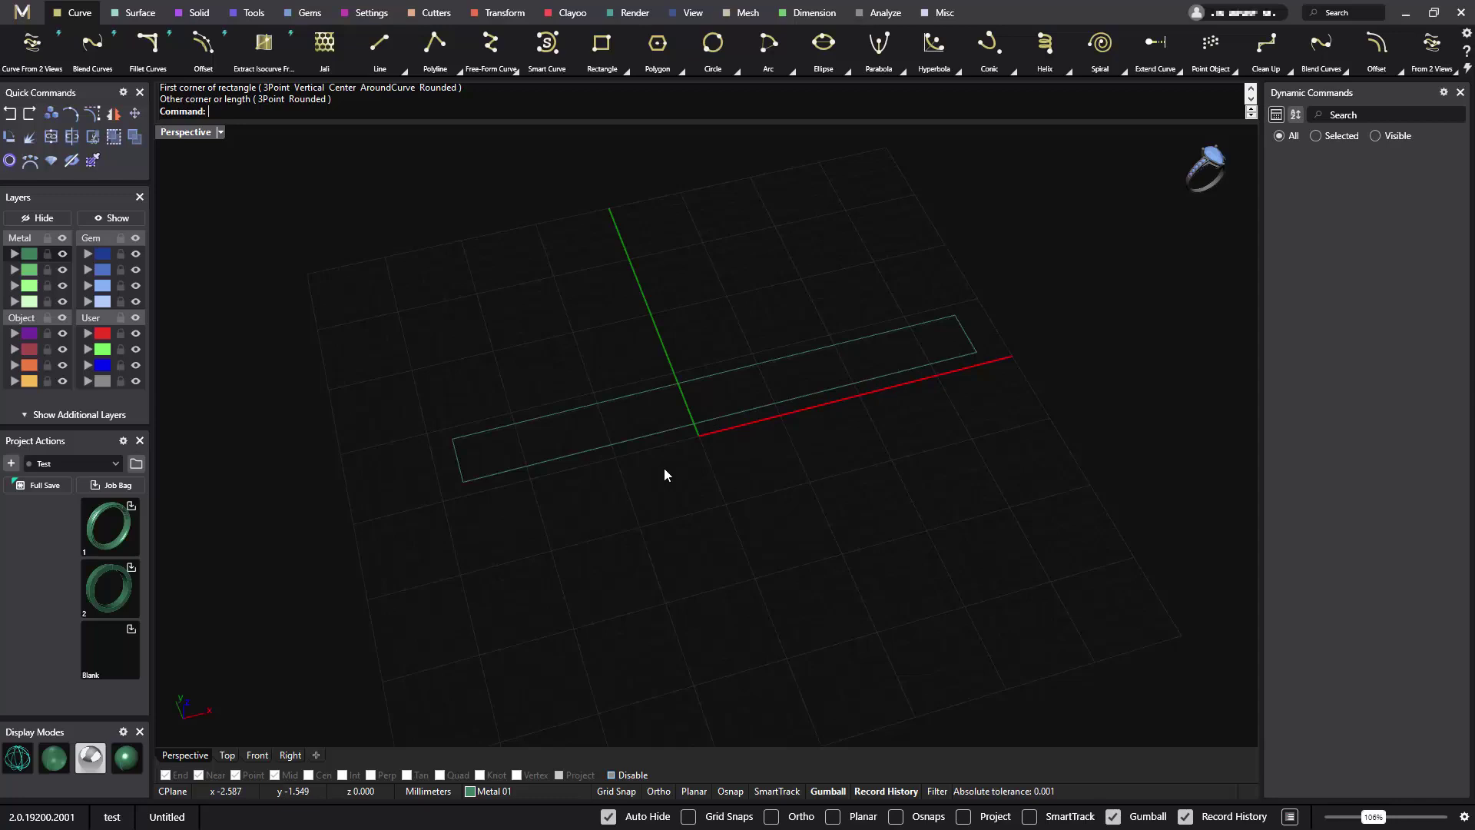
Start a new Emboss project and move the rectangle curve so it sits centred within the emboss base.
left_click(570, 13)
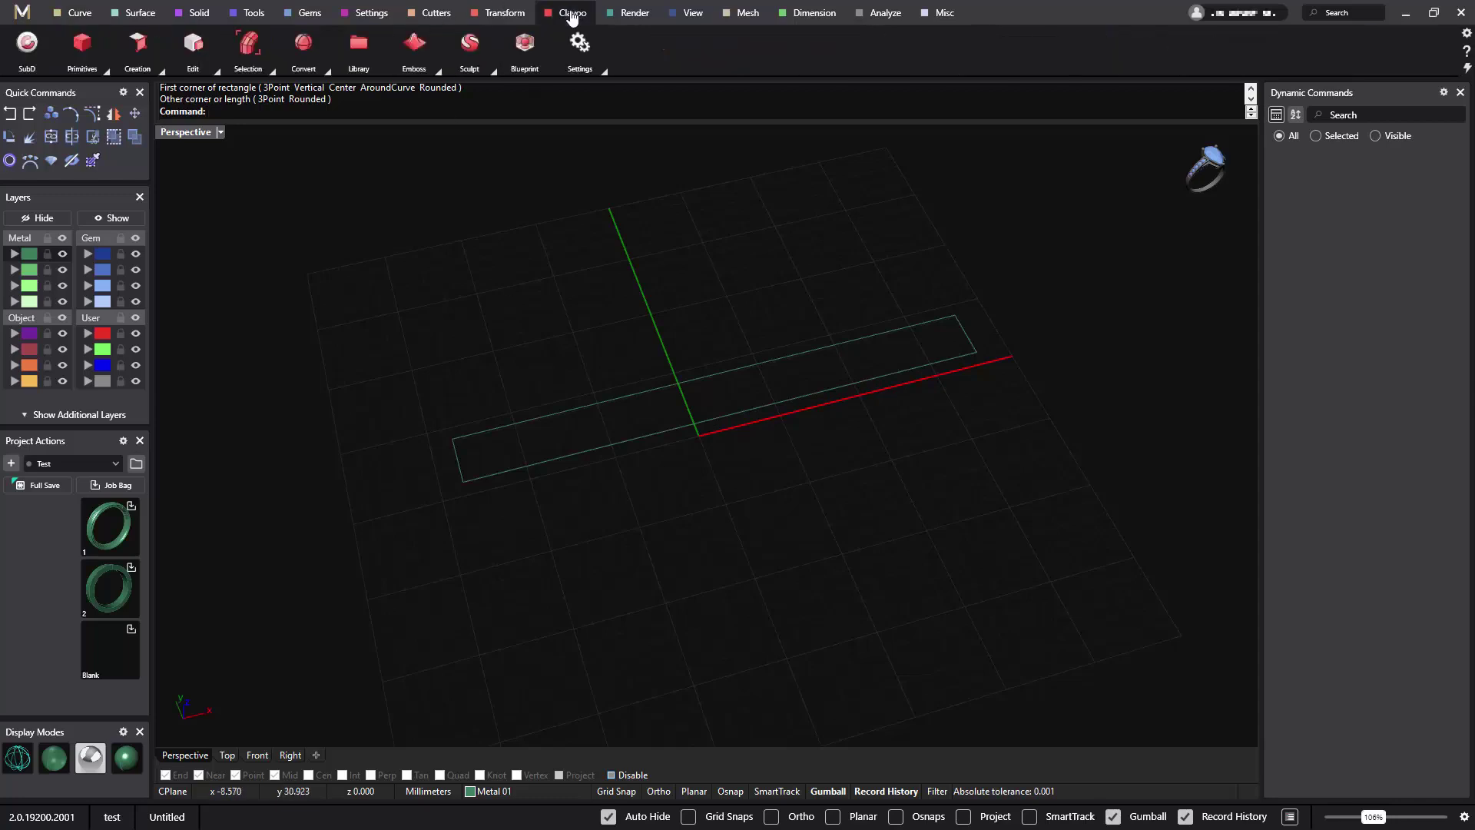
left_click(417, 51)
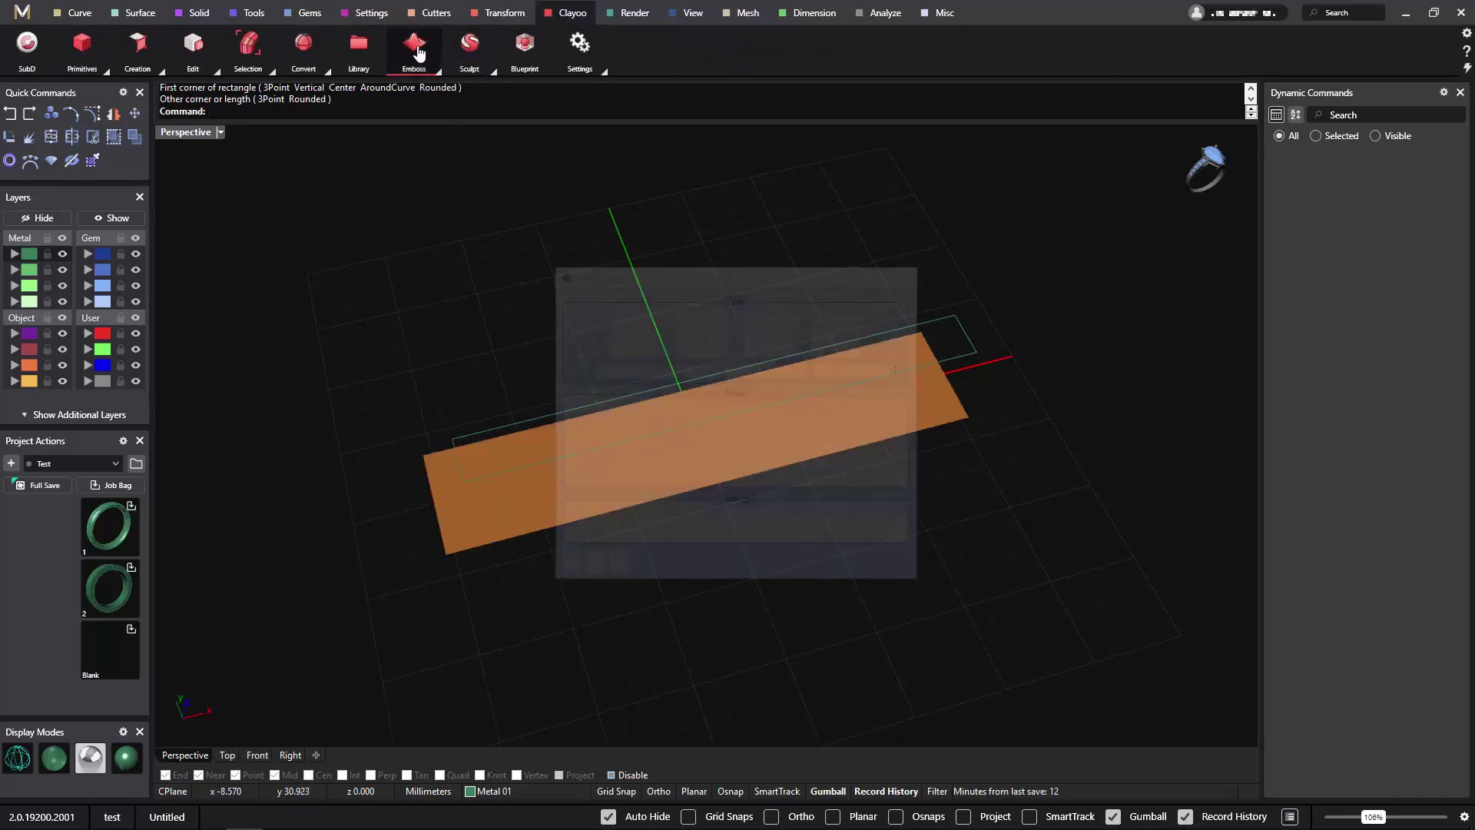
left_click_drag(813, 275, 1261, 249)
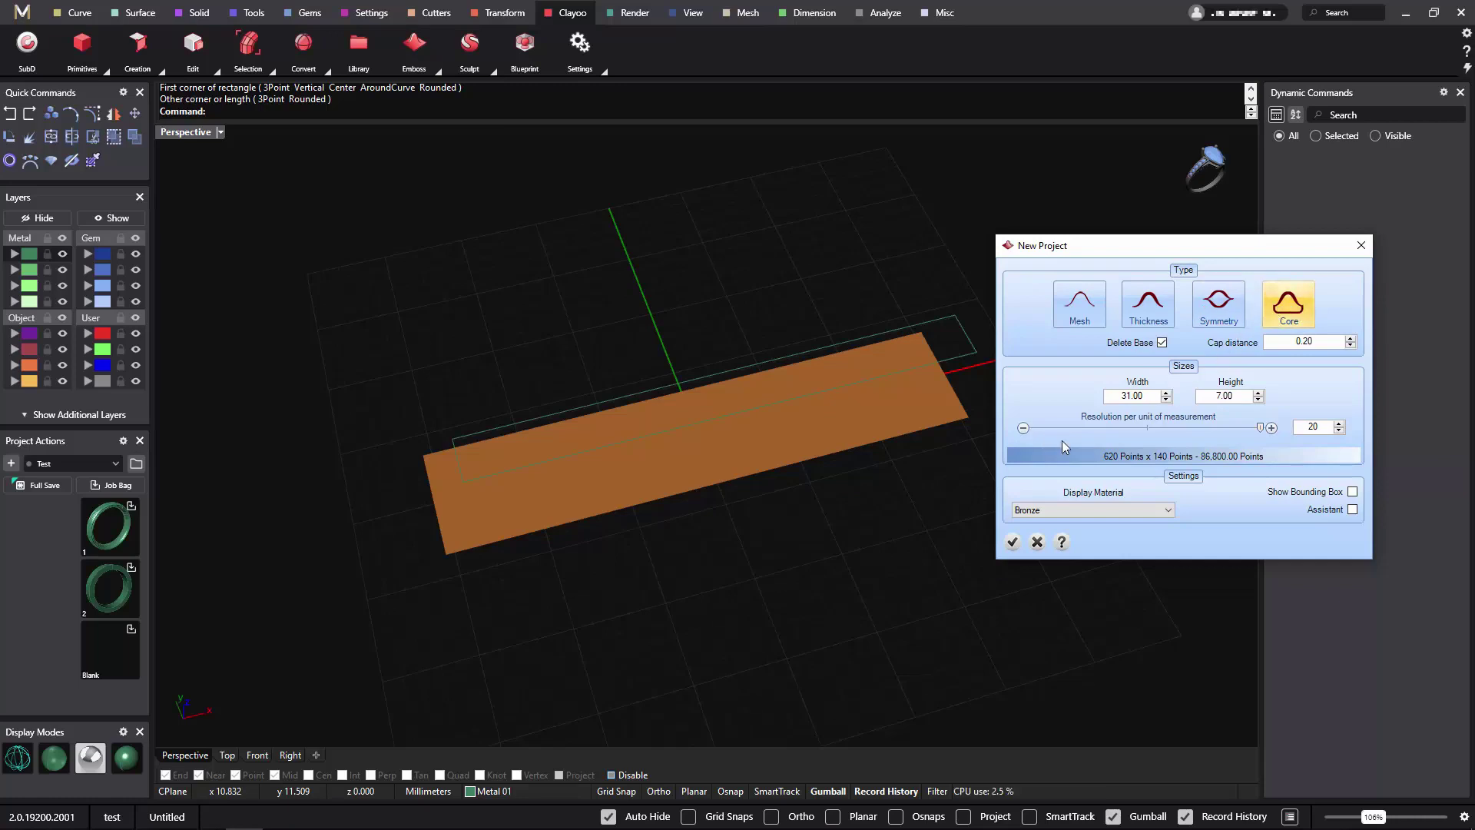
left_click(960, 358)
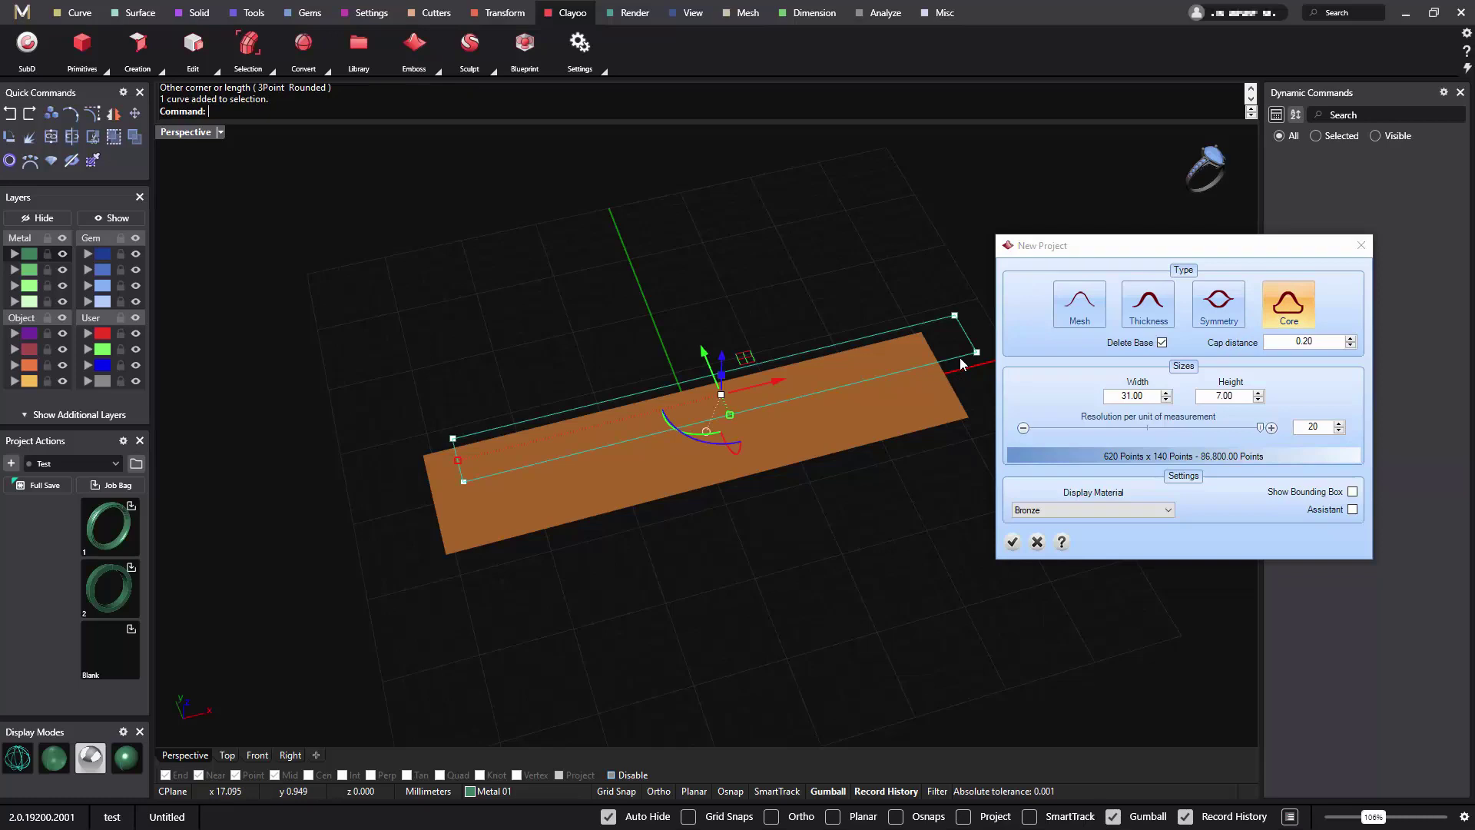
left_click_drag(960, 358, 943, 394)
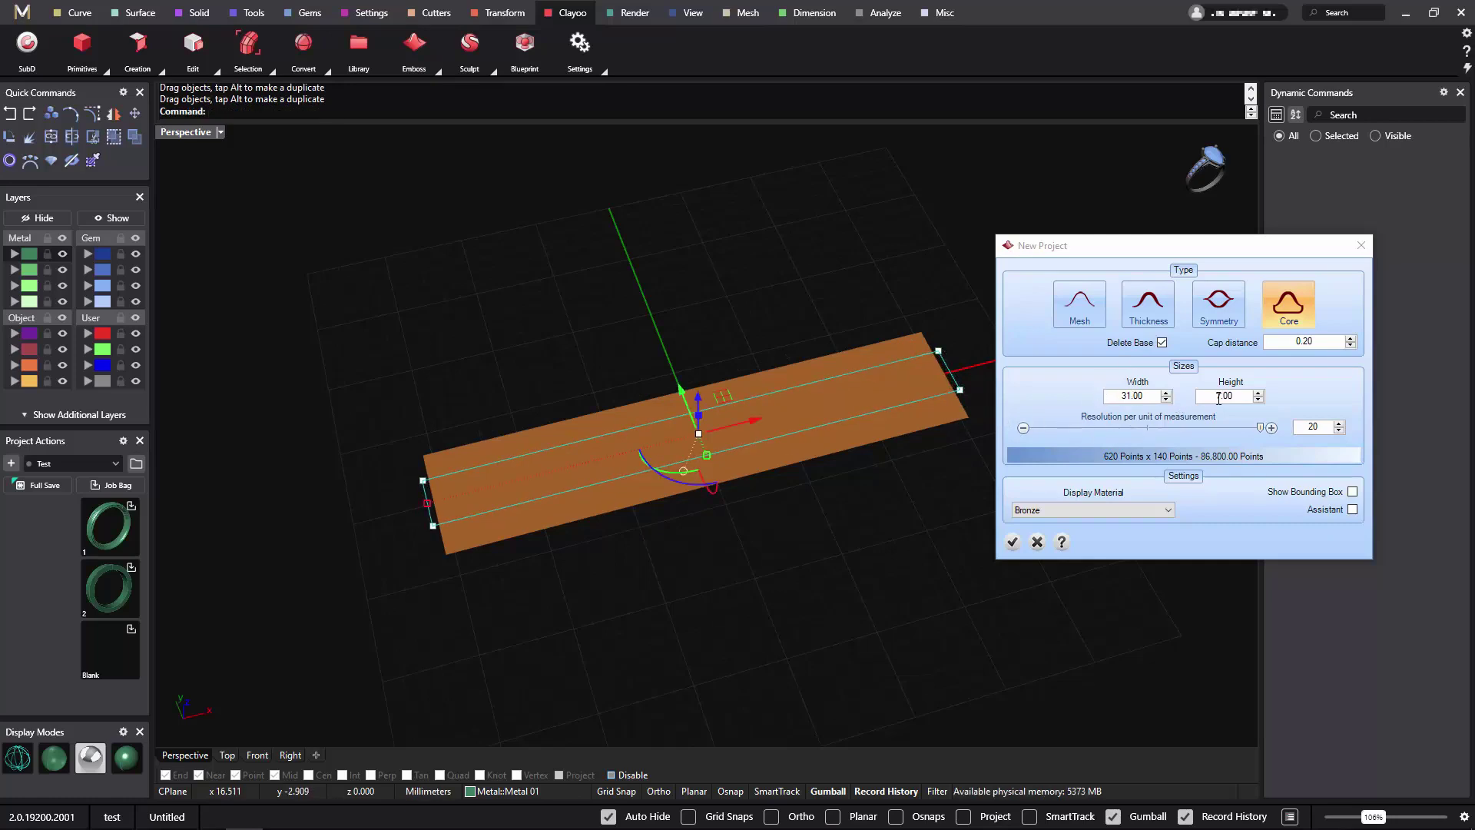
Set the emboss base to a width of 34.00 and a height of 5.00, and create the project.
left_click(1166, 393)
left_click(1166, 394)
left_click(1166, 393)
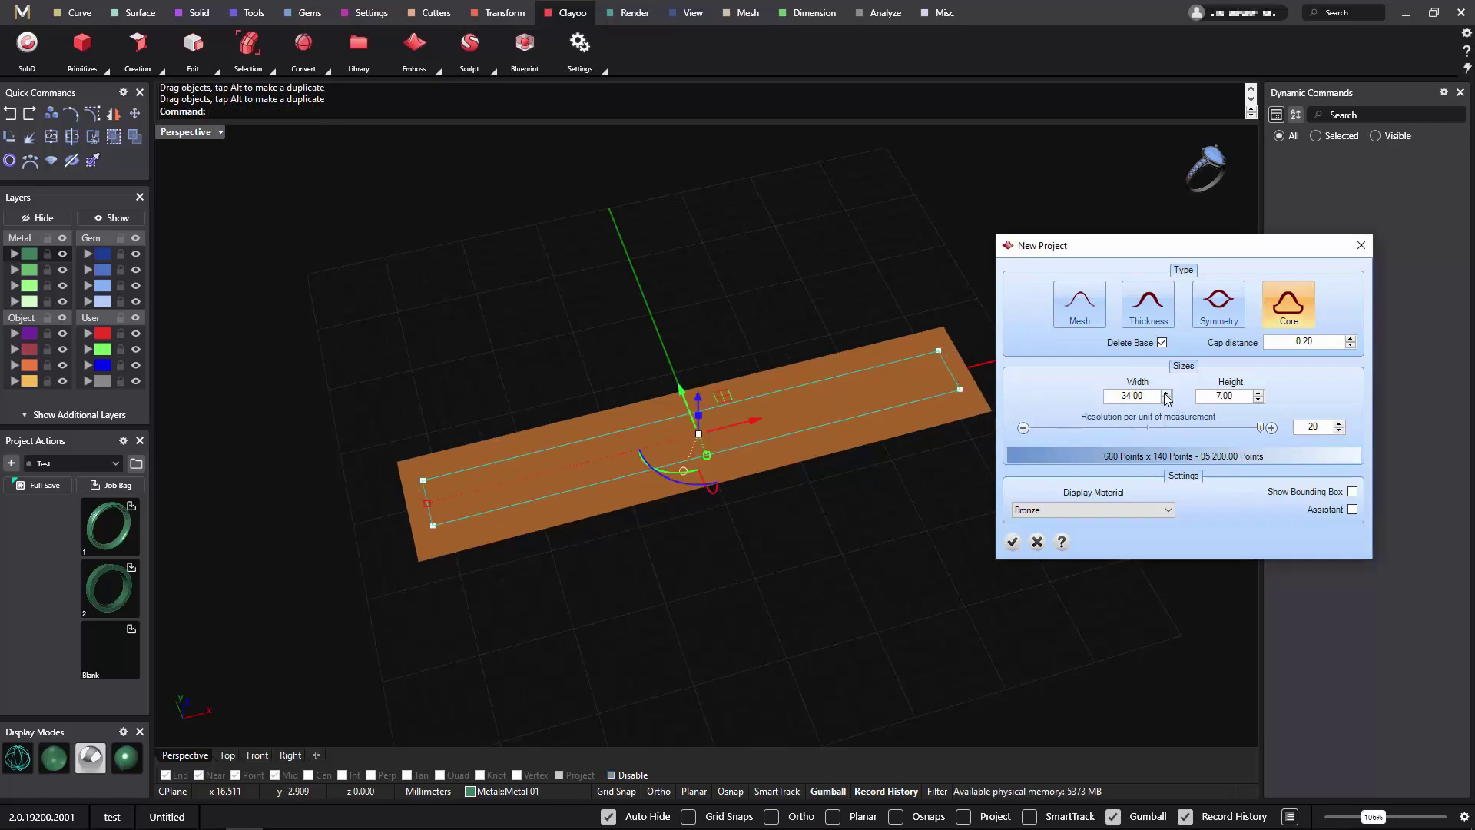
left_click(1258, 400)
left_click(1258, 400)
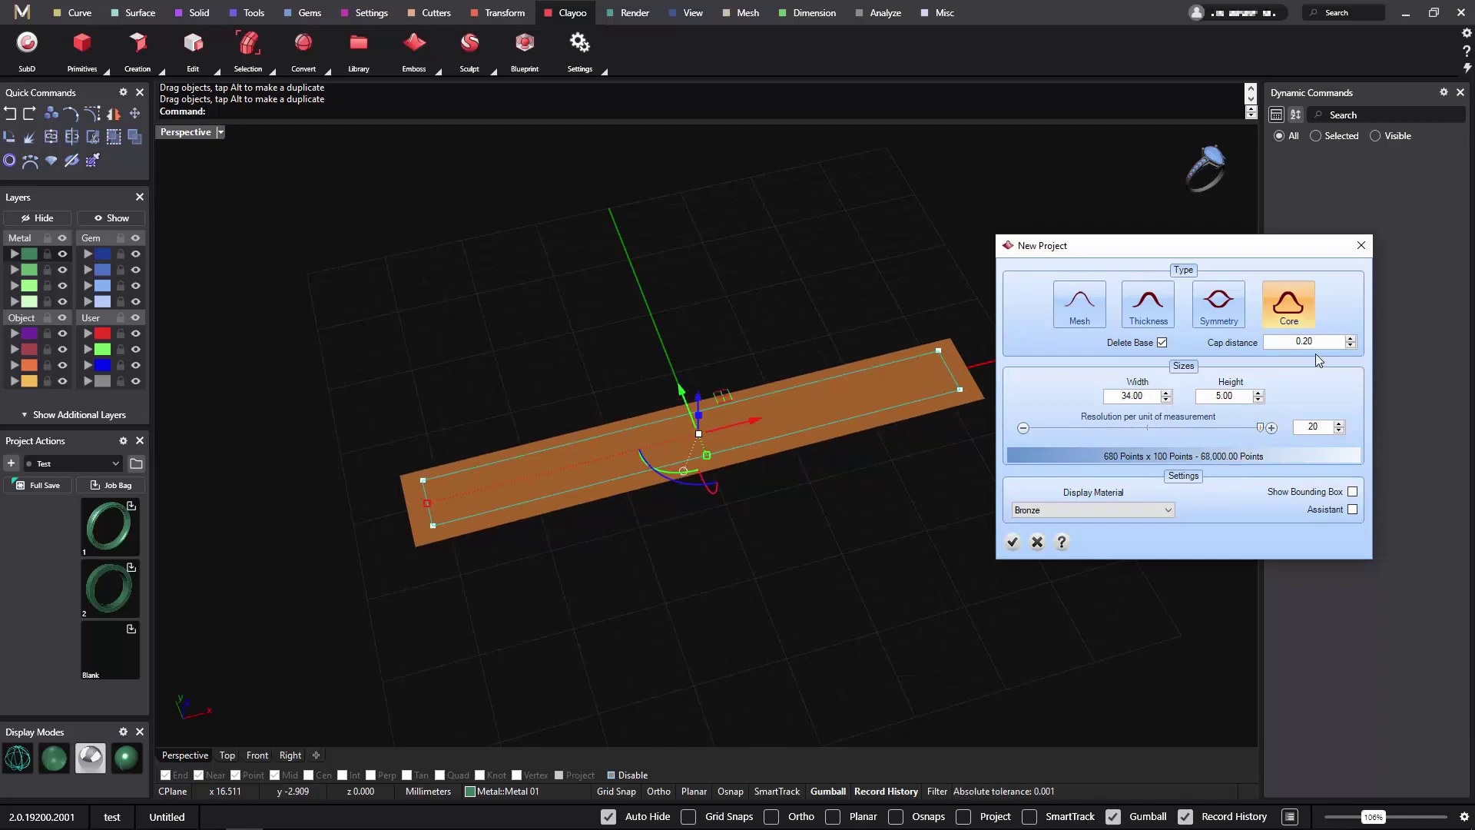
left_click(1012, 542)
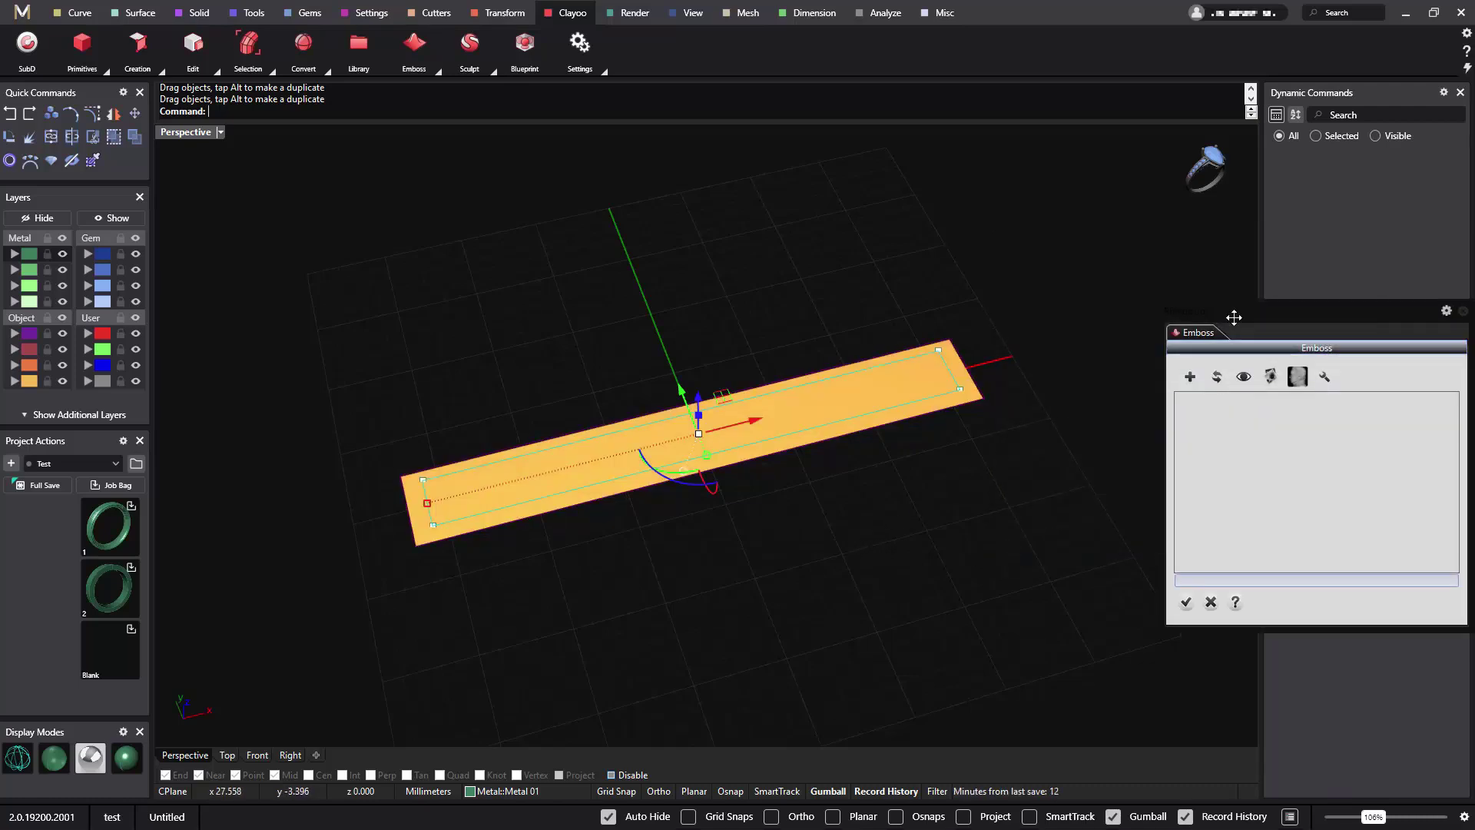
Add a new emboss operation and set its type to Texture.
left_click_drag(1278, 321, 1201, 298)
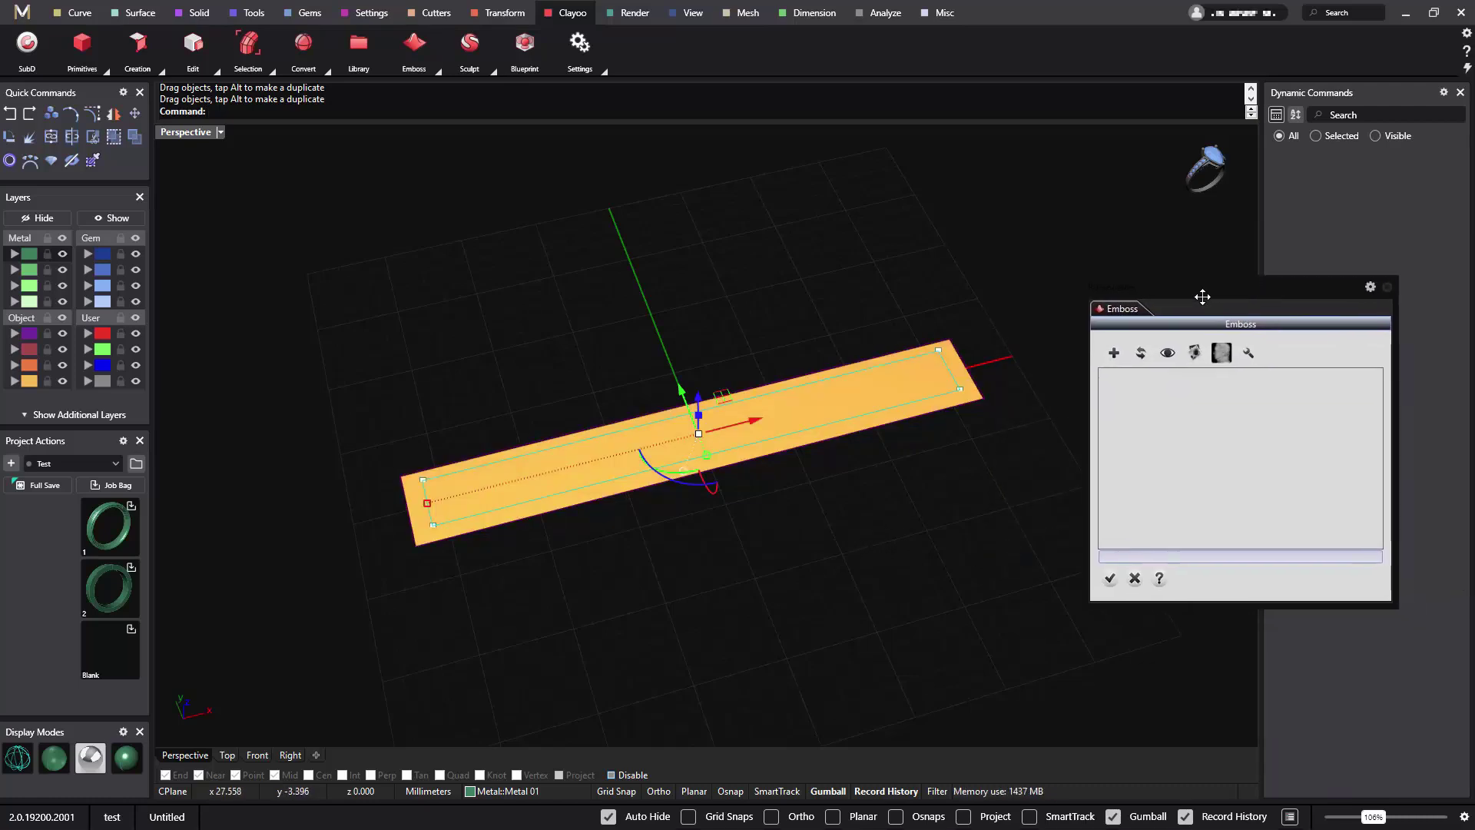
left_click(1115, 355)
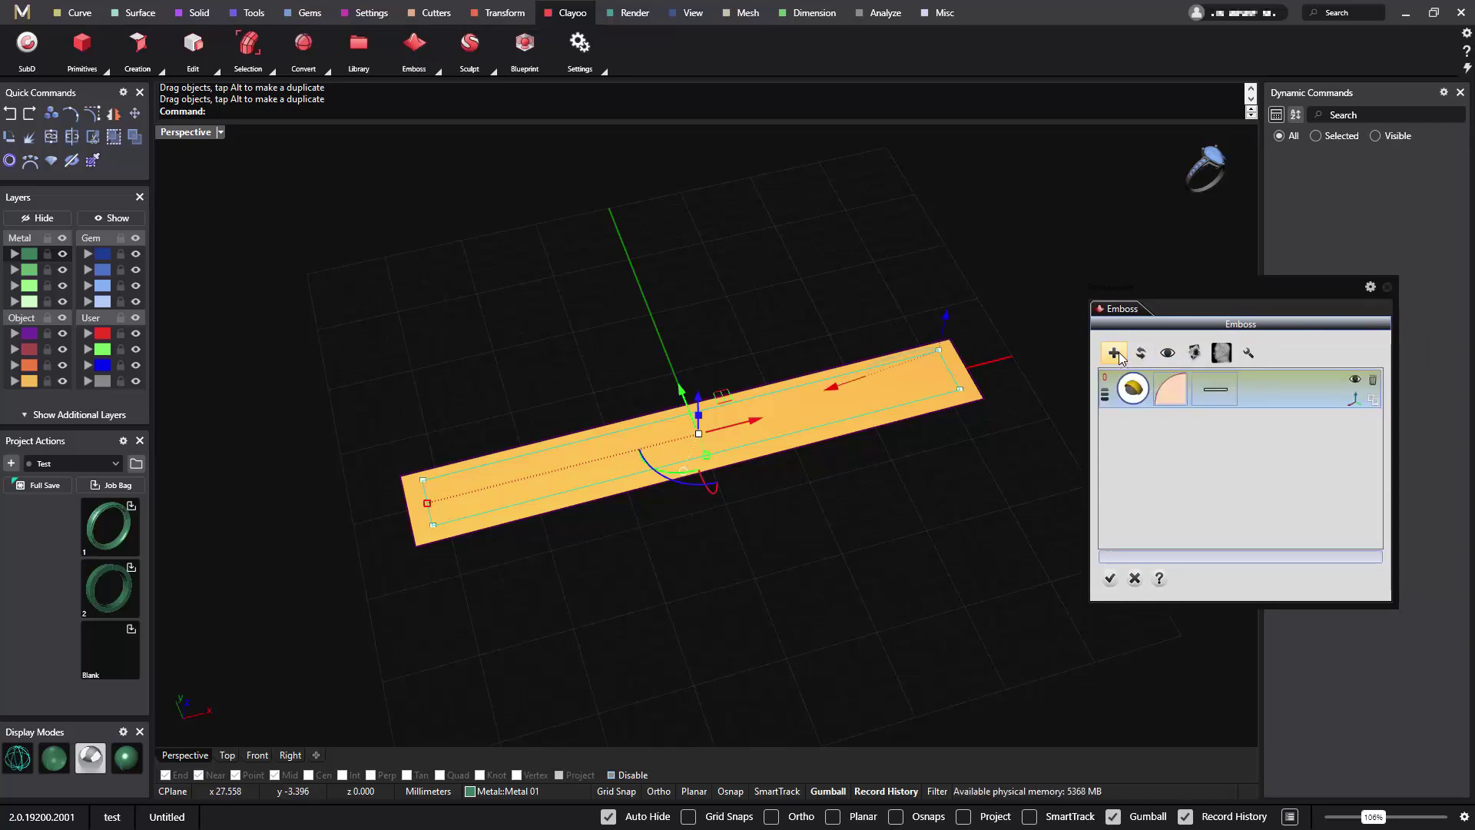
left_click(1132, 388)
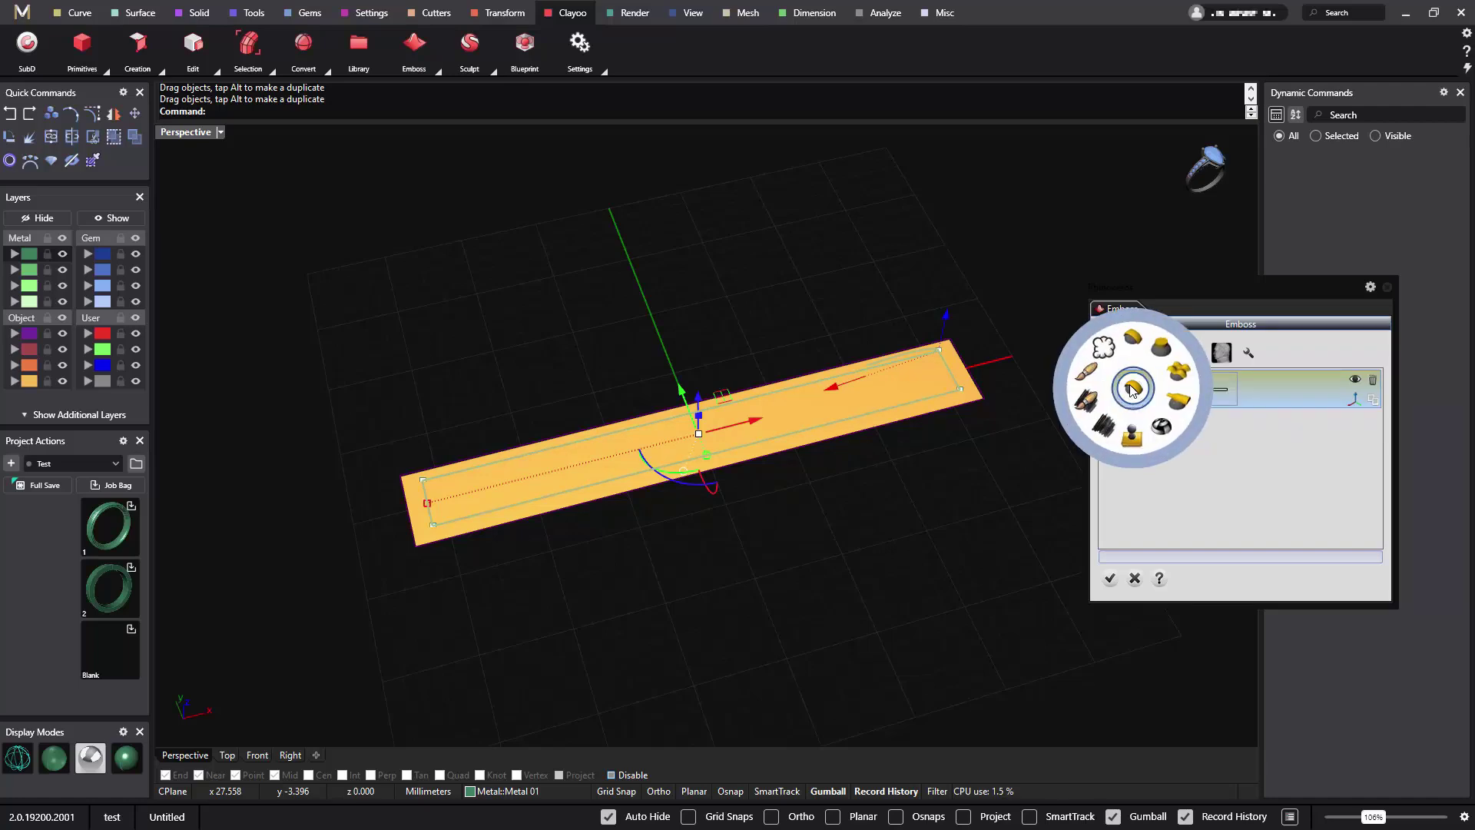
left_click(1169, 428)
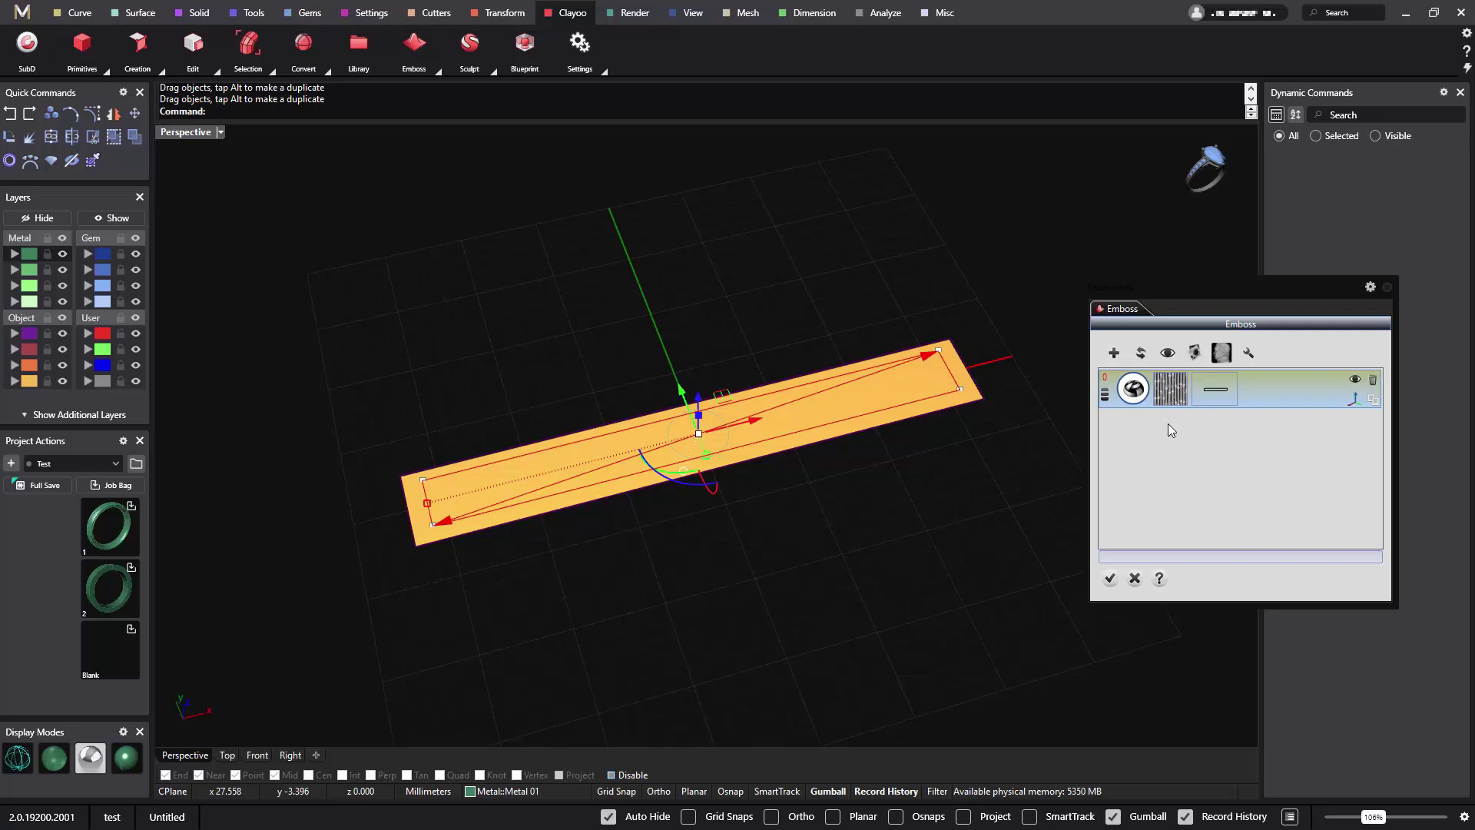
Assign the Twin Weave texture to the operation, keeping the Add style, and apply its parameters.
left_click(1176, 390)
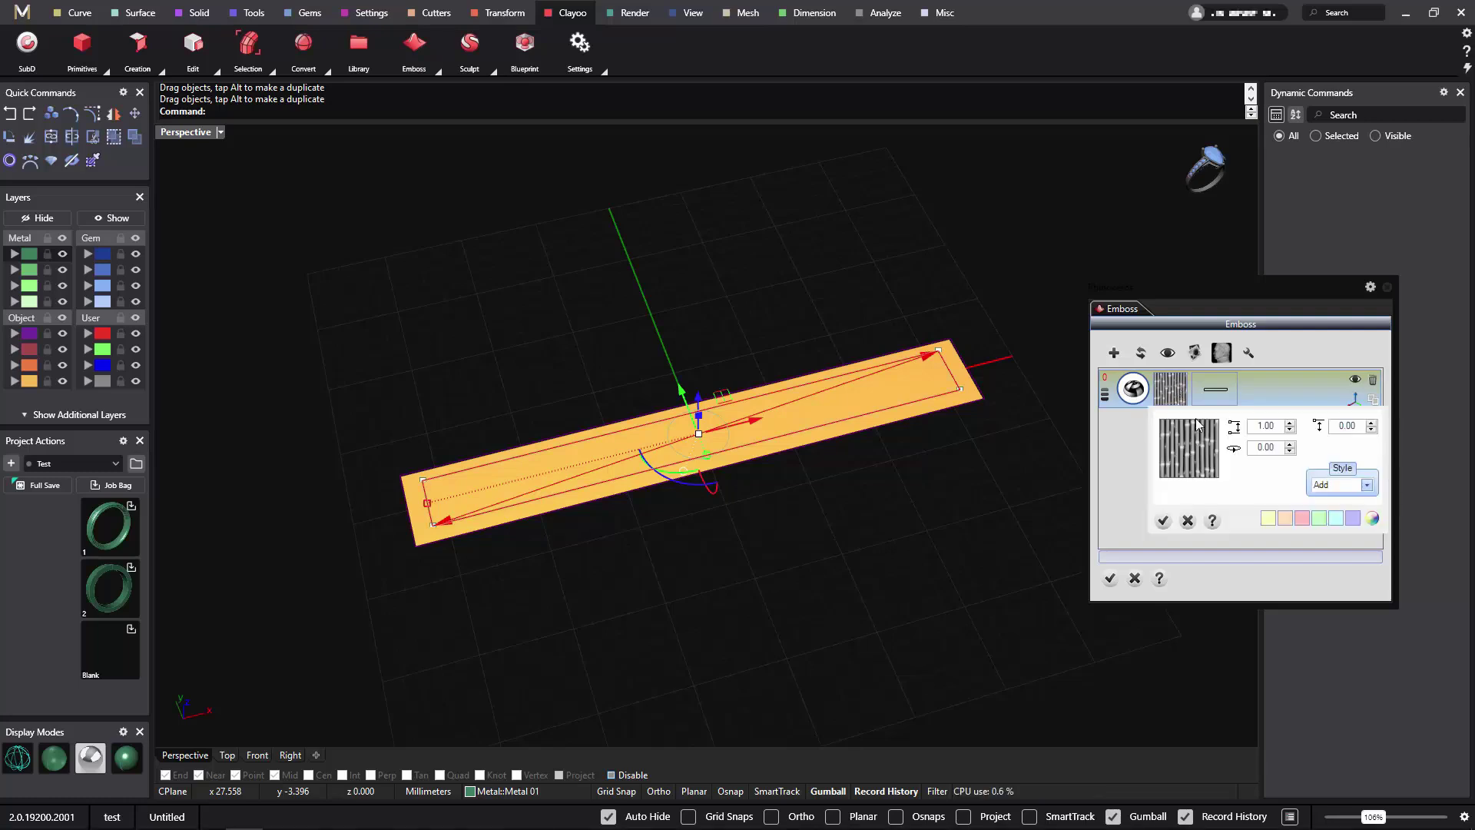
left_click(1194, 462)
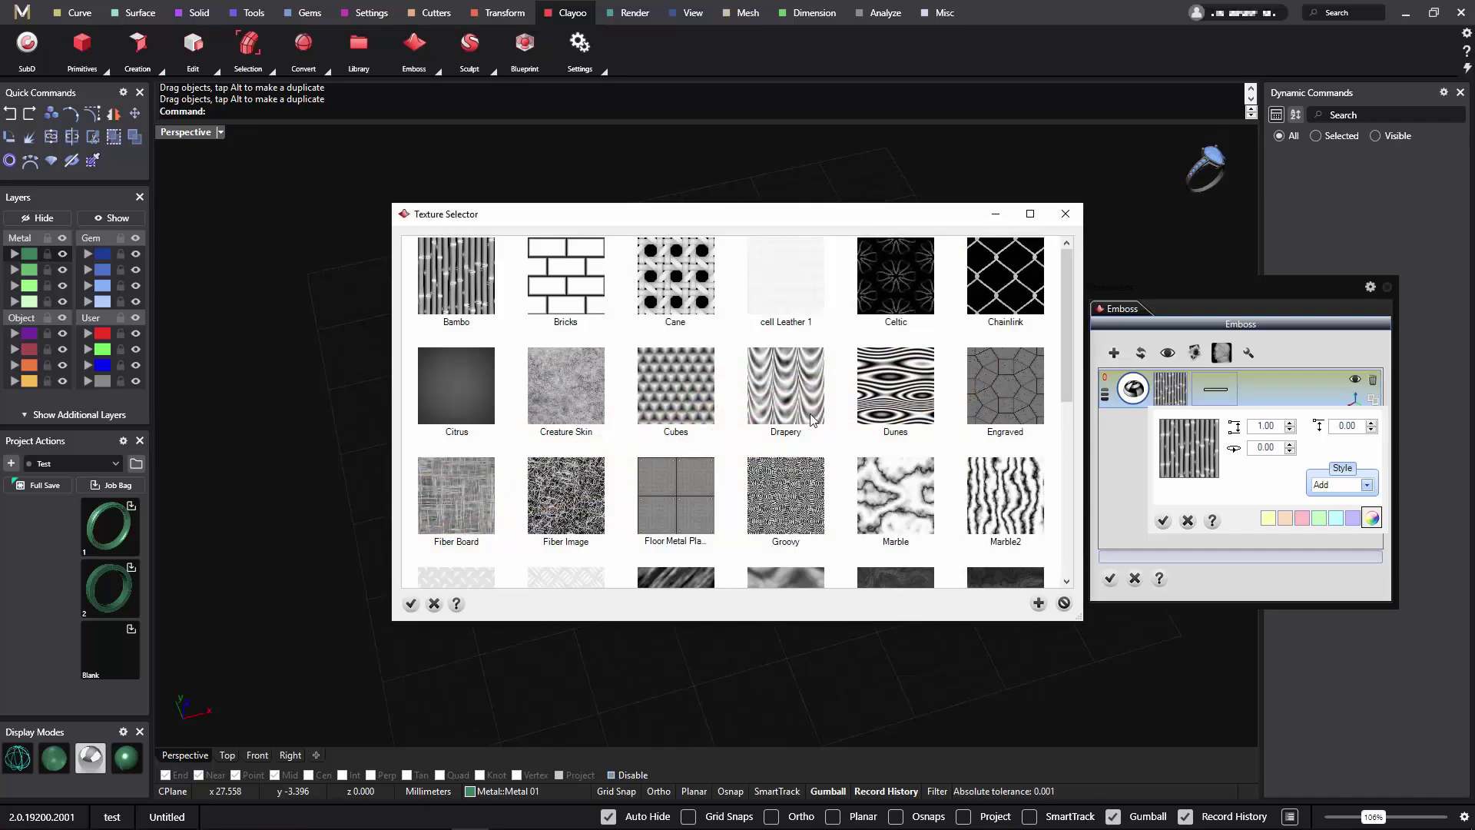
scroll(813, 419, "down", 5)
scroll(813, 419, "up", 5)
scroll(813, 419, "down", 10)
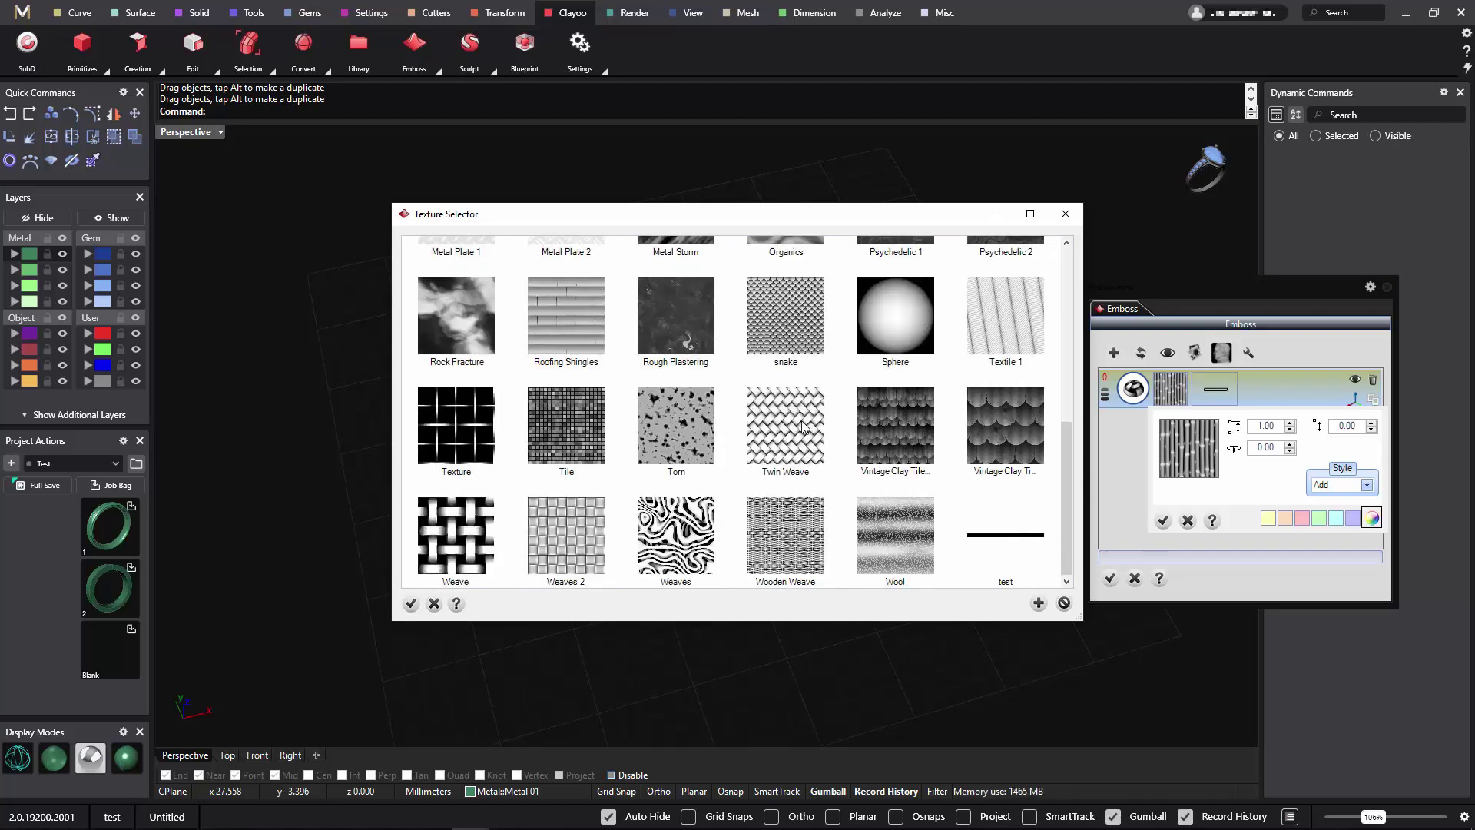
left_click(805, 427)
double_click(804, 428)
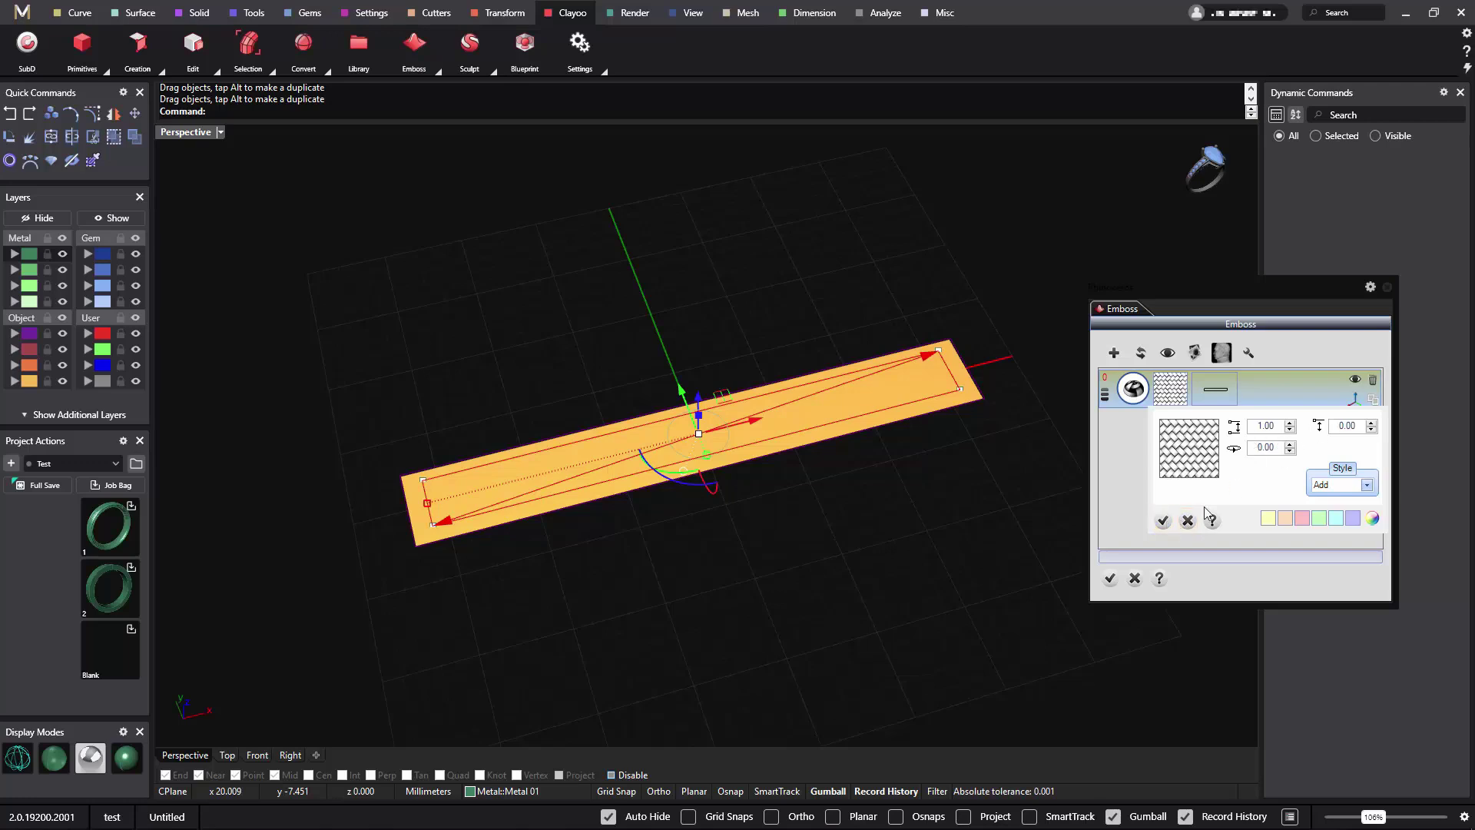
left_click(1162, 521)
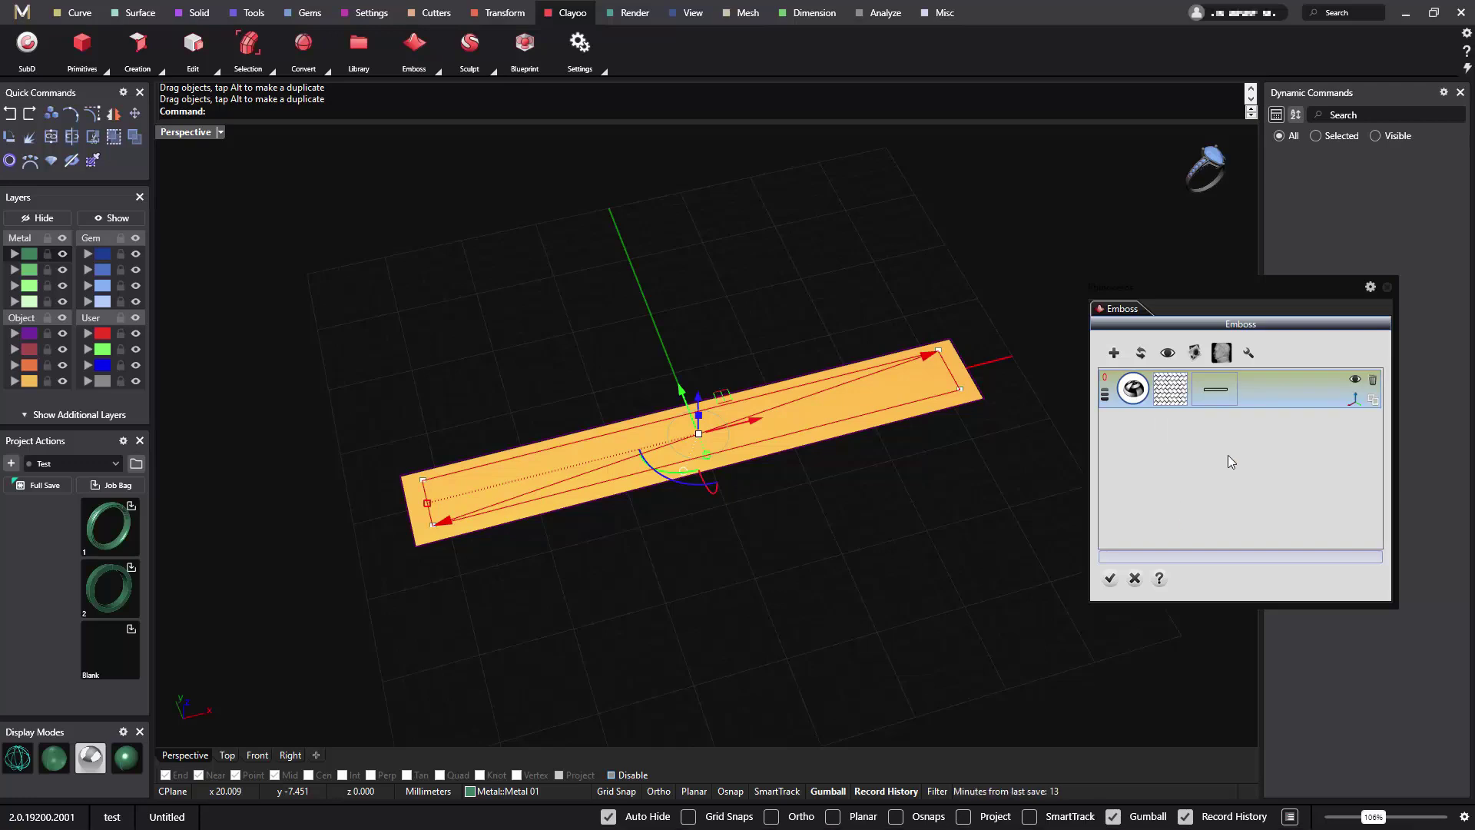
Refresh the emboss to generate the Twin Weave relief inside the rectangle, and inspect the mesh from several angles.
right_click_drag(846, 523, 816, 507)
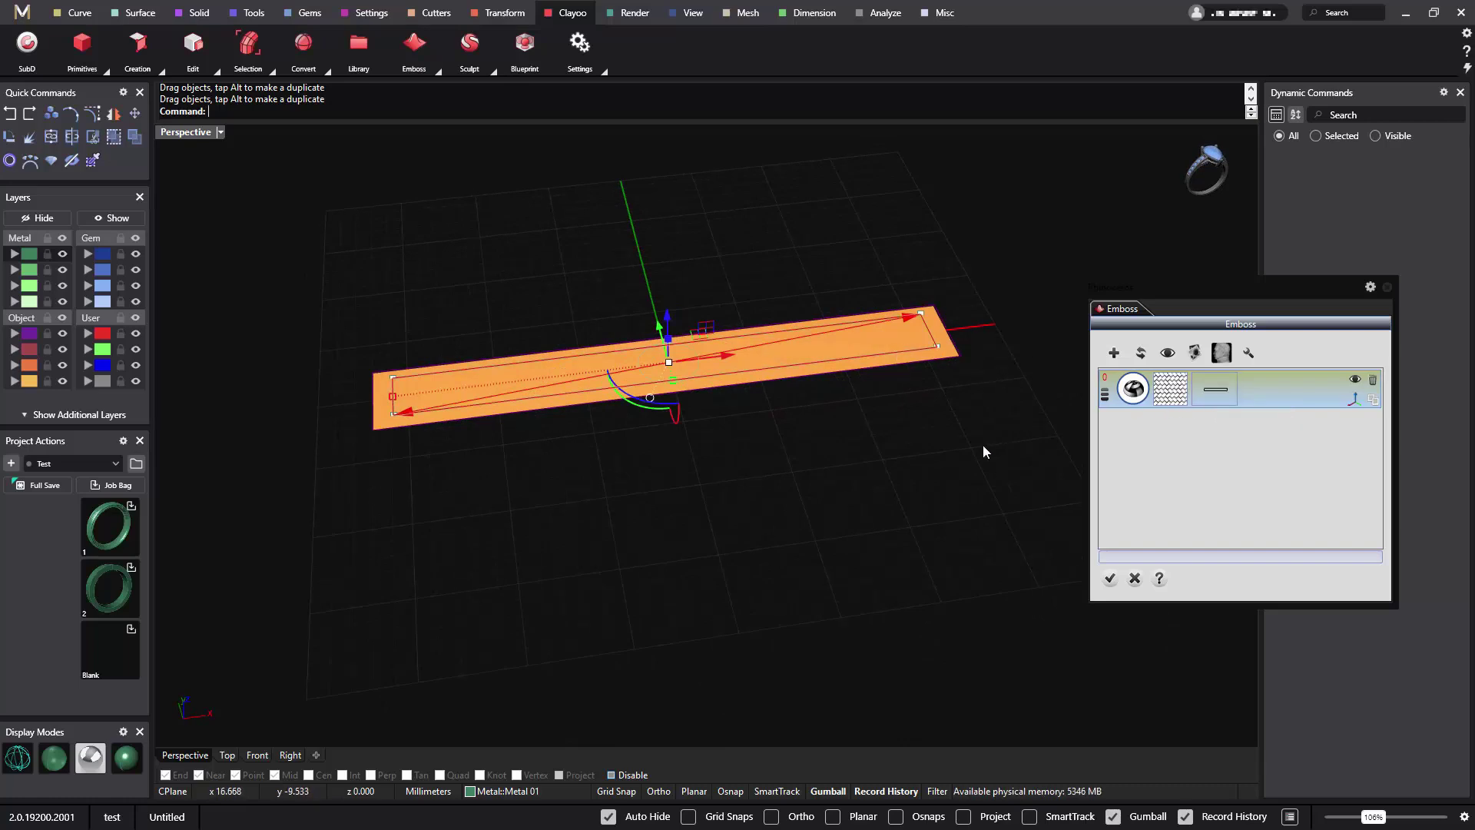
left_click(1143, 355)
right_click_drag(797, 468, 777, 596)
scroll(772, 585, "up", 5)
right_click_drag(729, 547, 733, 639)
scroll(731, 574, "down", 3)
right_click_drag(749, 538, 736, 497)
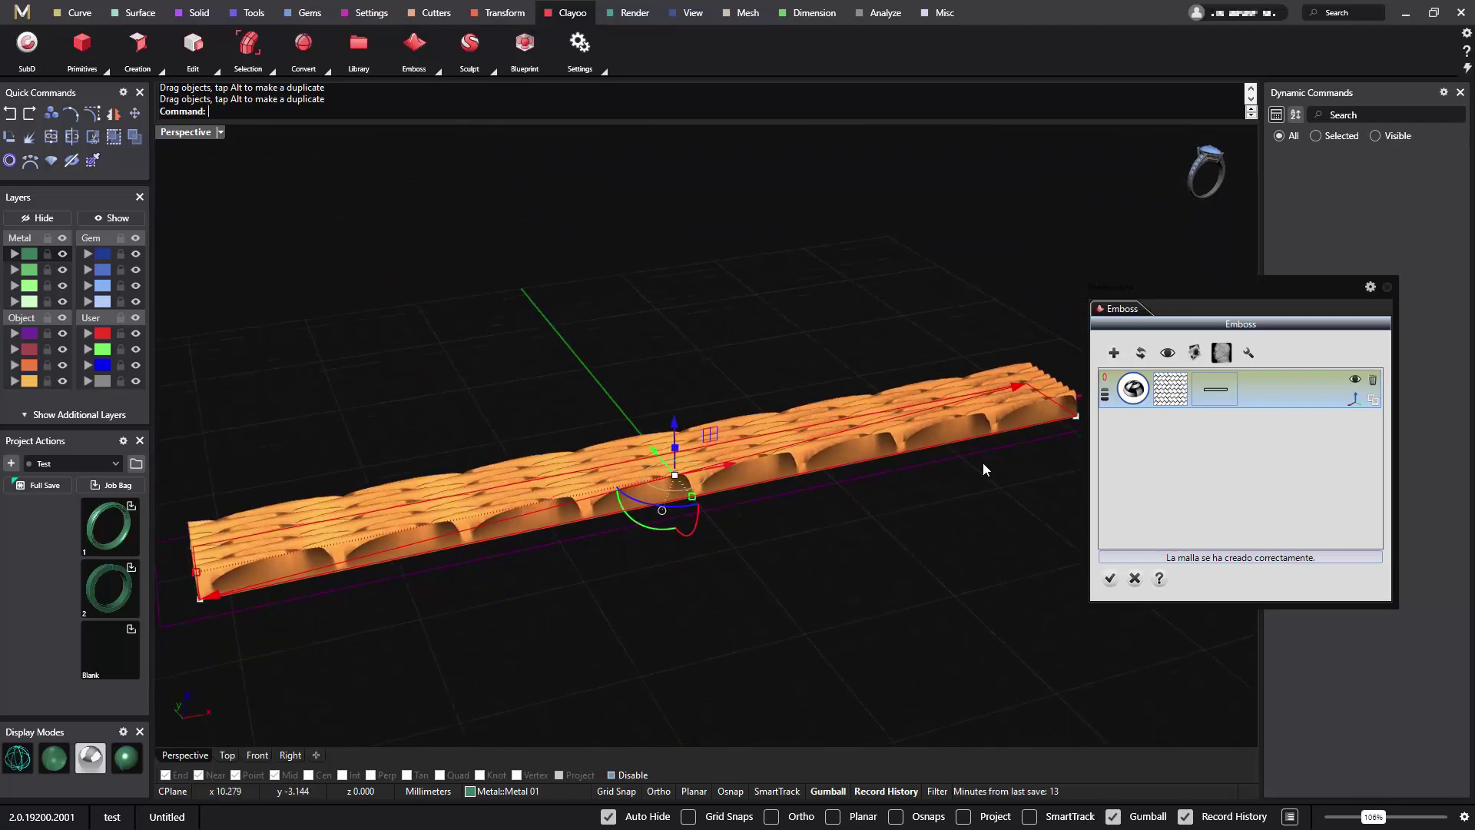
scroll(905, 468, "down", 3)
right_click_drag(940, 479, 933, 457, "shift")
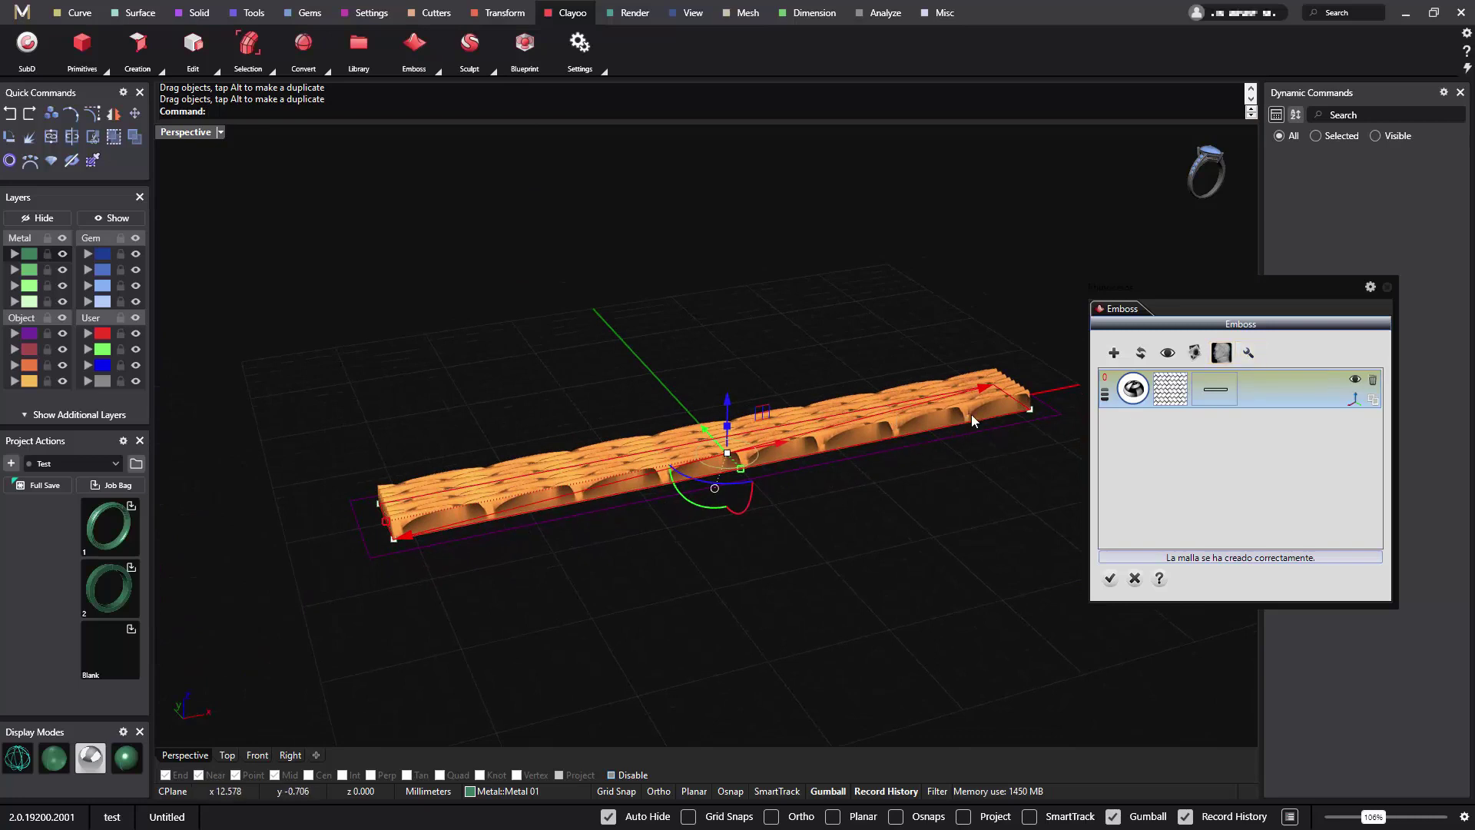
Review the emboss project settings, accept them without changes, and regenerate the relief.
left_click(1250, 354)
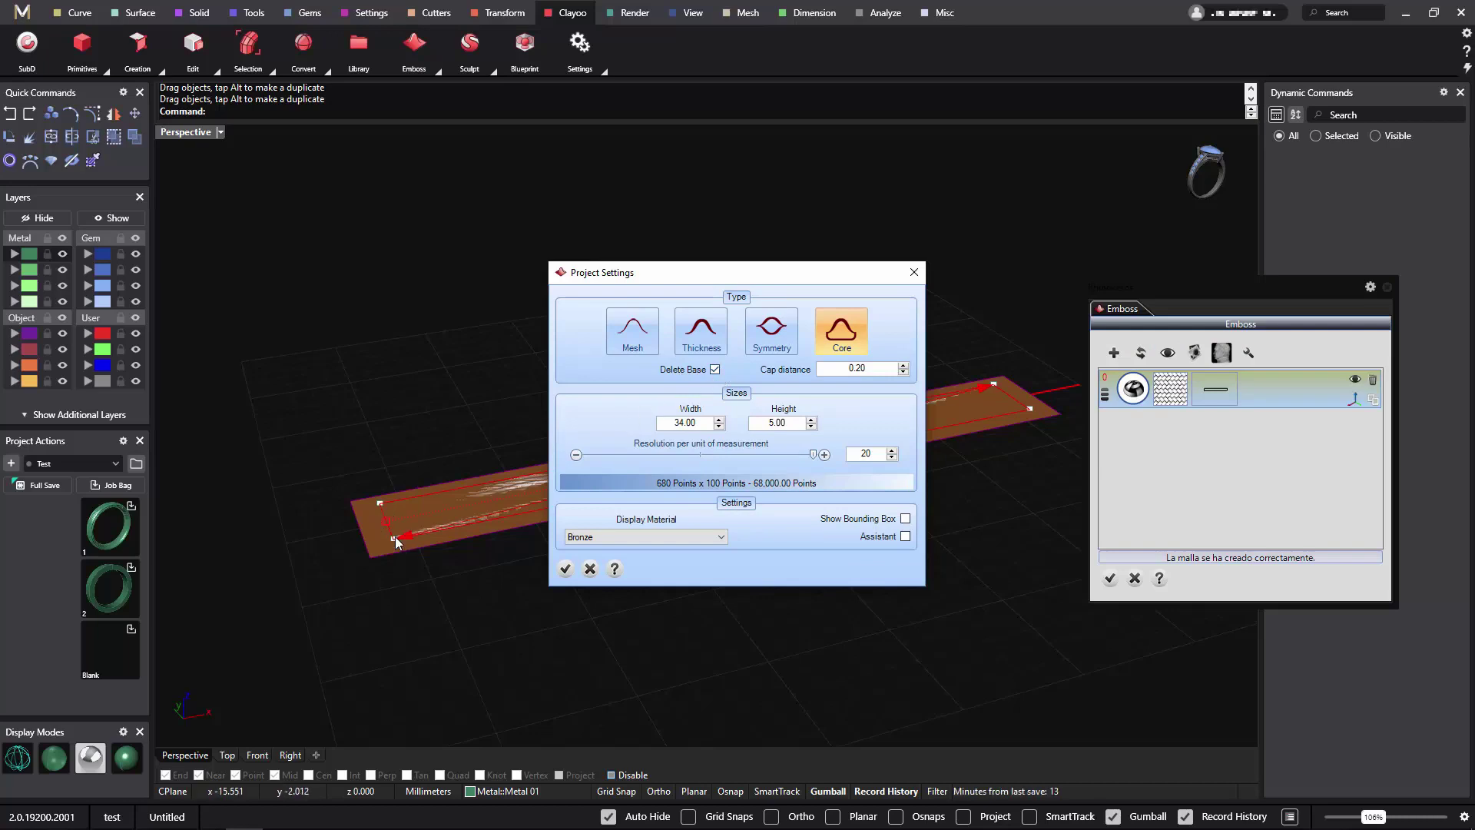
left_click(567, 569)
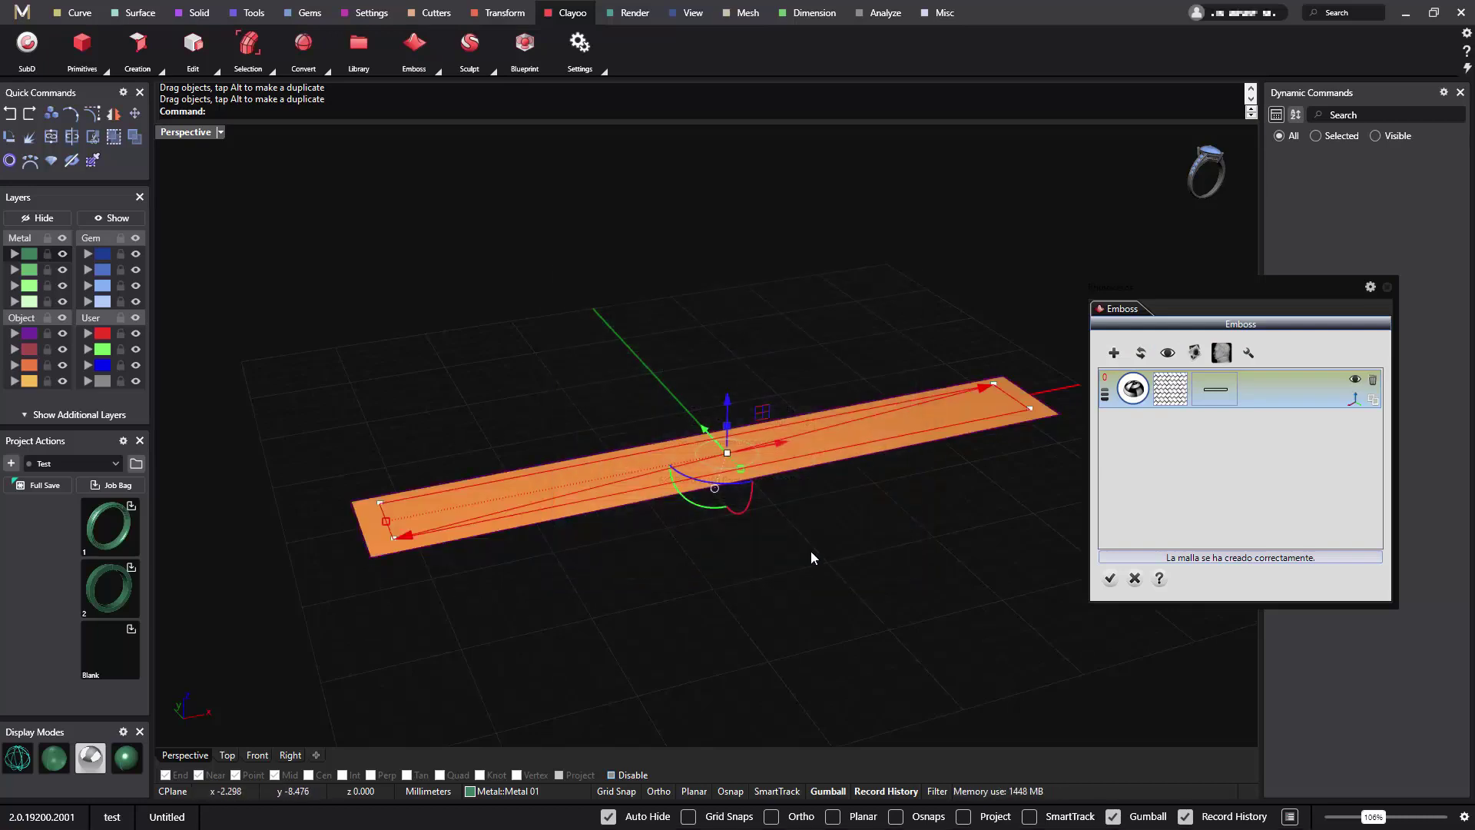
left_click(1138, 357)
right_click_drag(893, 535, 827, 560)
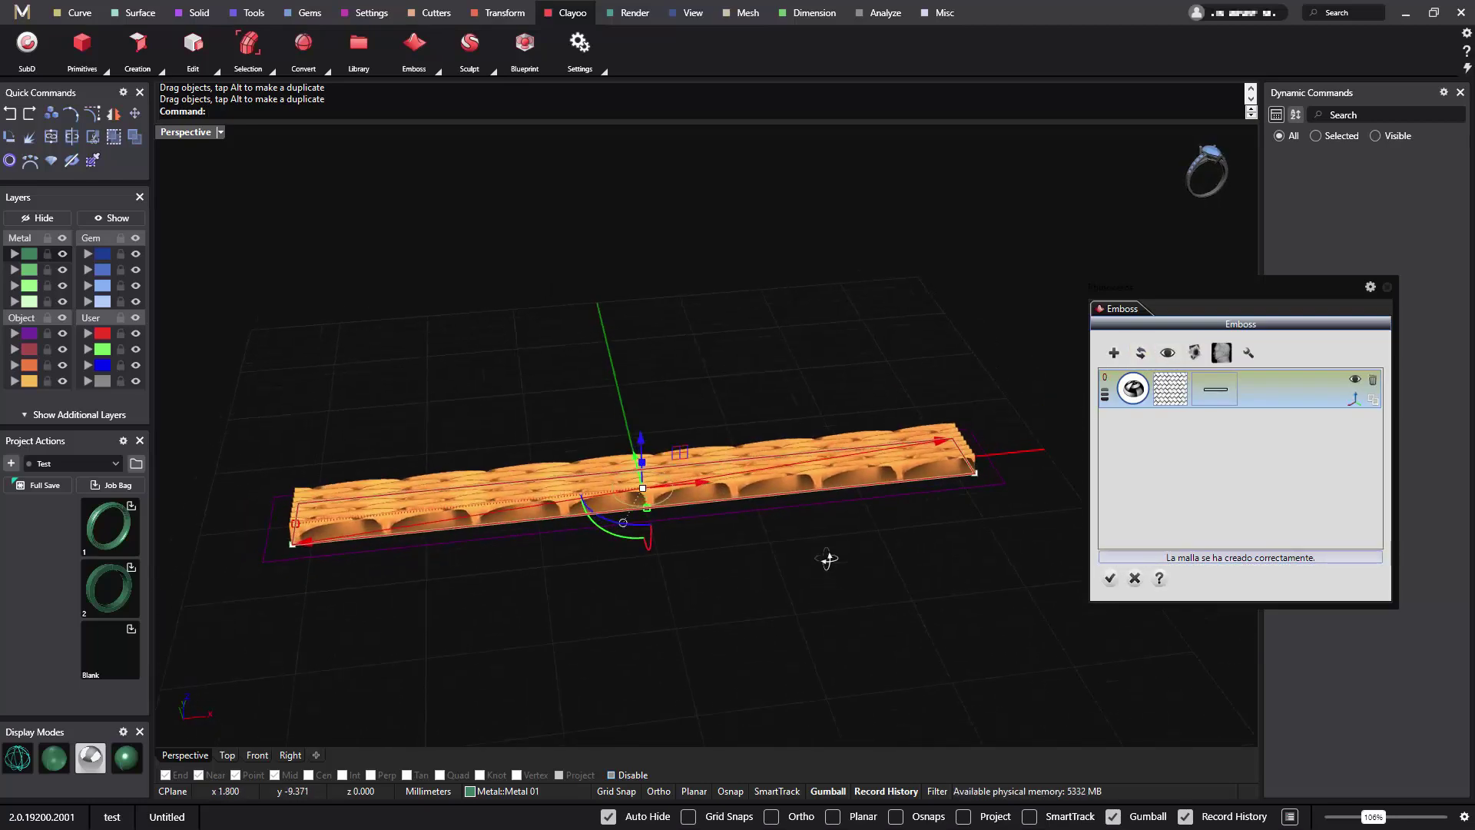
Refresh the emboss once more and finalize it as a finished textured mesh.
left_click(1113, 578)
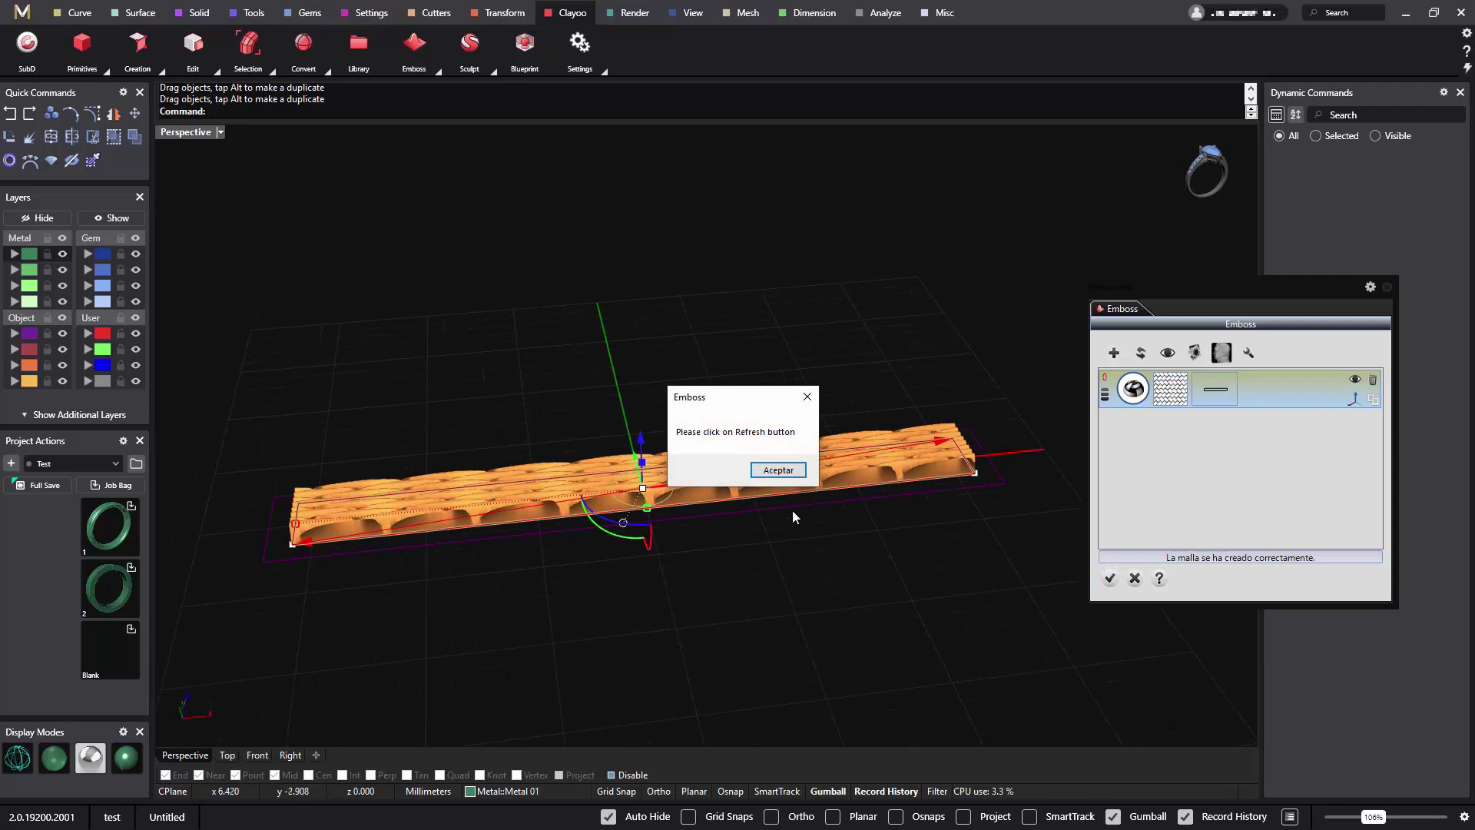
left_click(778, 468)
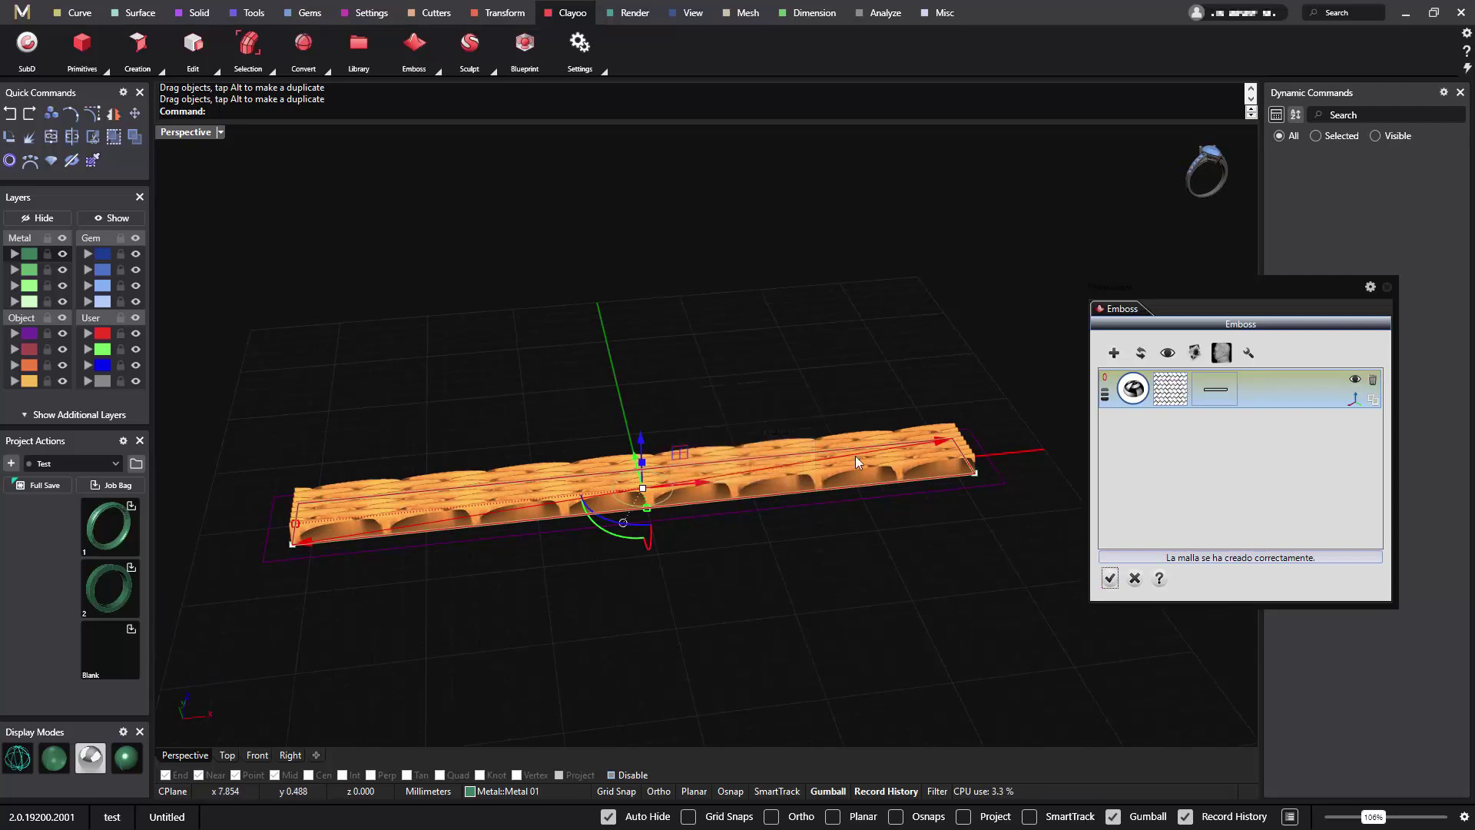
left_click(1141, 353)
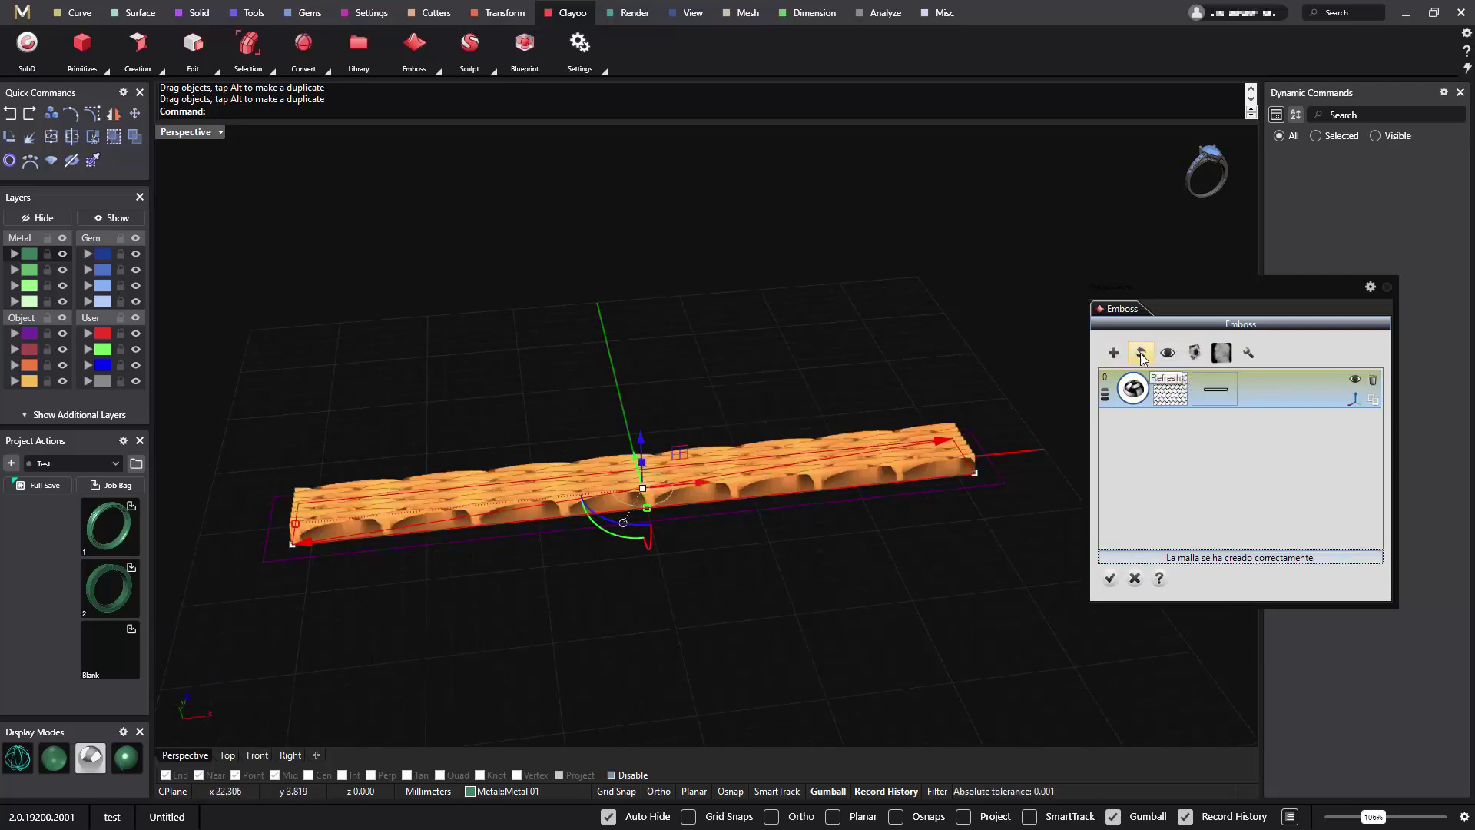
left_click(1109, 579)
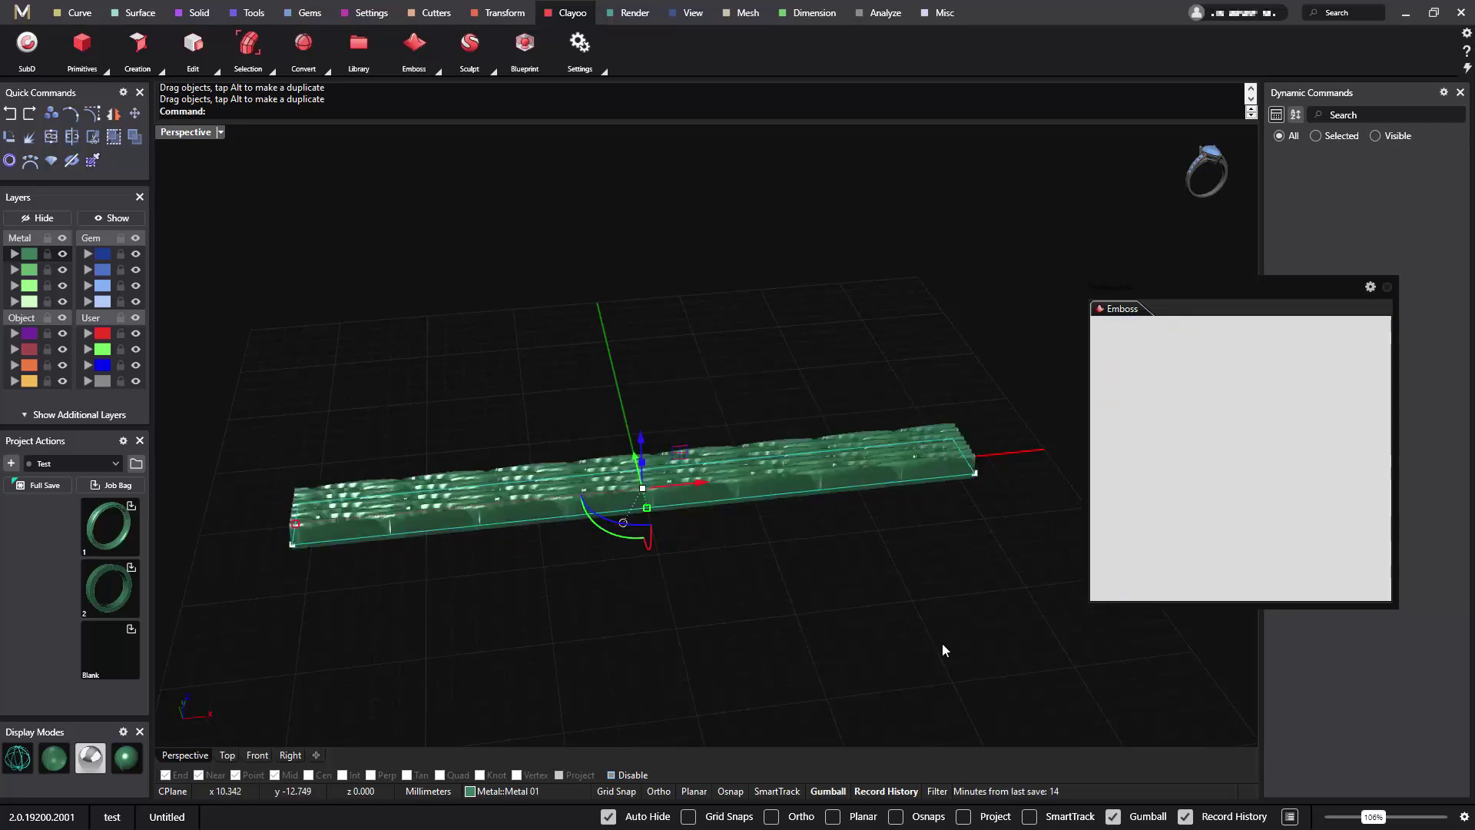
right_click_drag(835, 566, 932, 579)
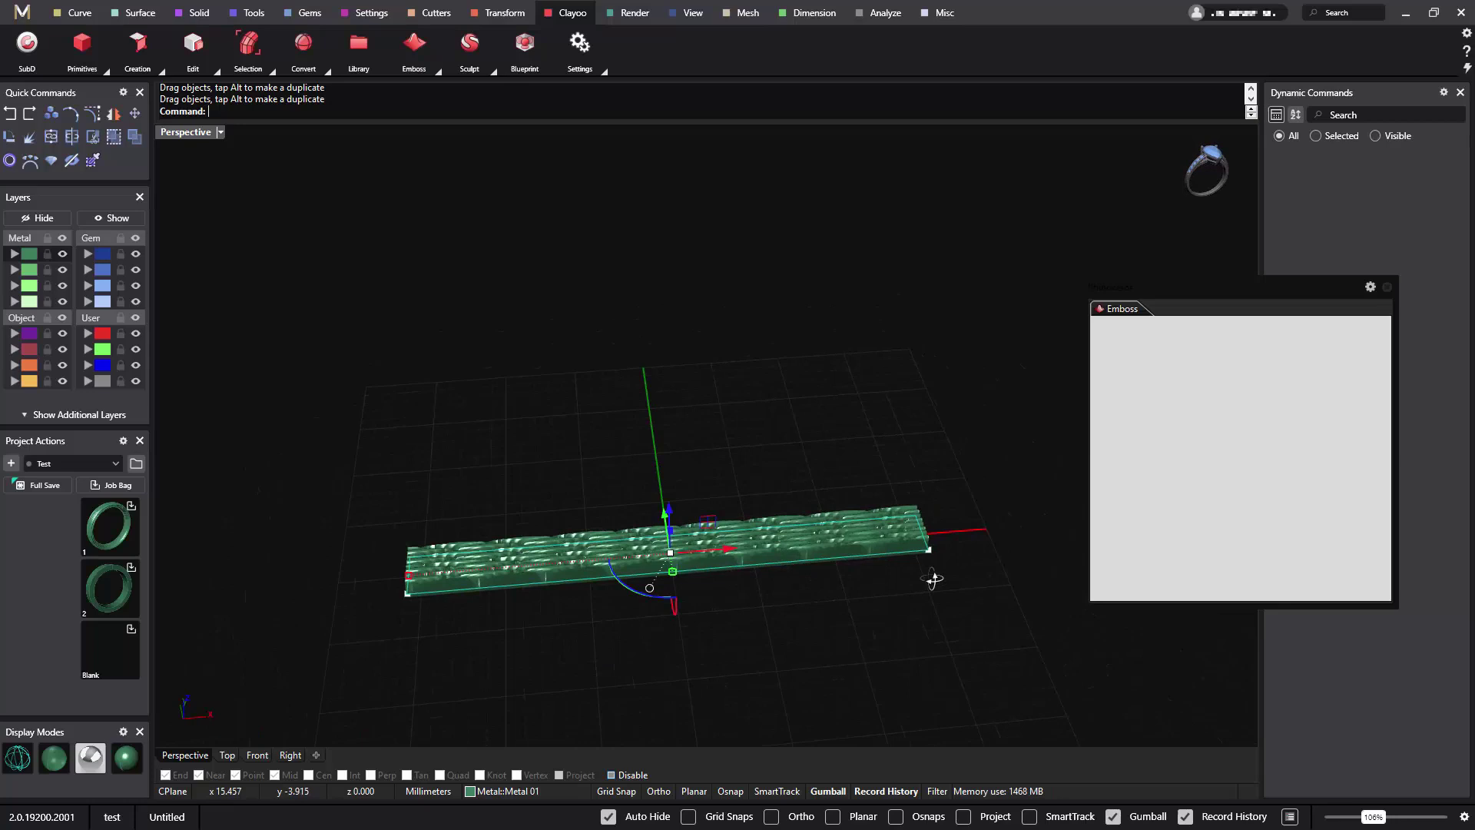
Close the Emboss window and move the textured mesh along the Y axis, clear of the source rectangle.
left_click(1388, 287)
right_click_drag(764, 610, 858, 578)
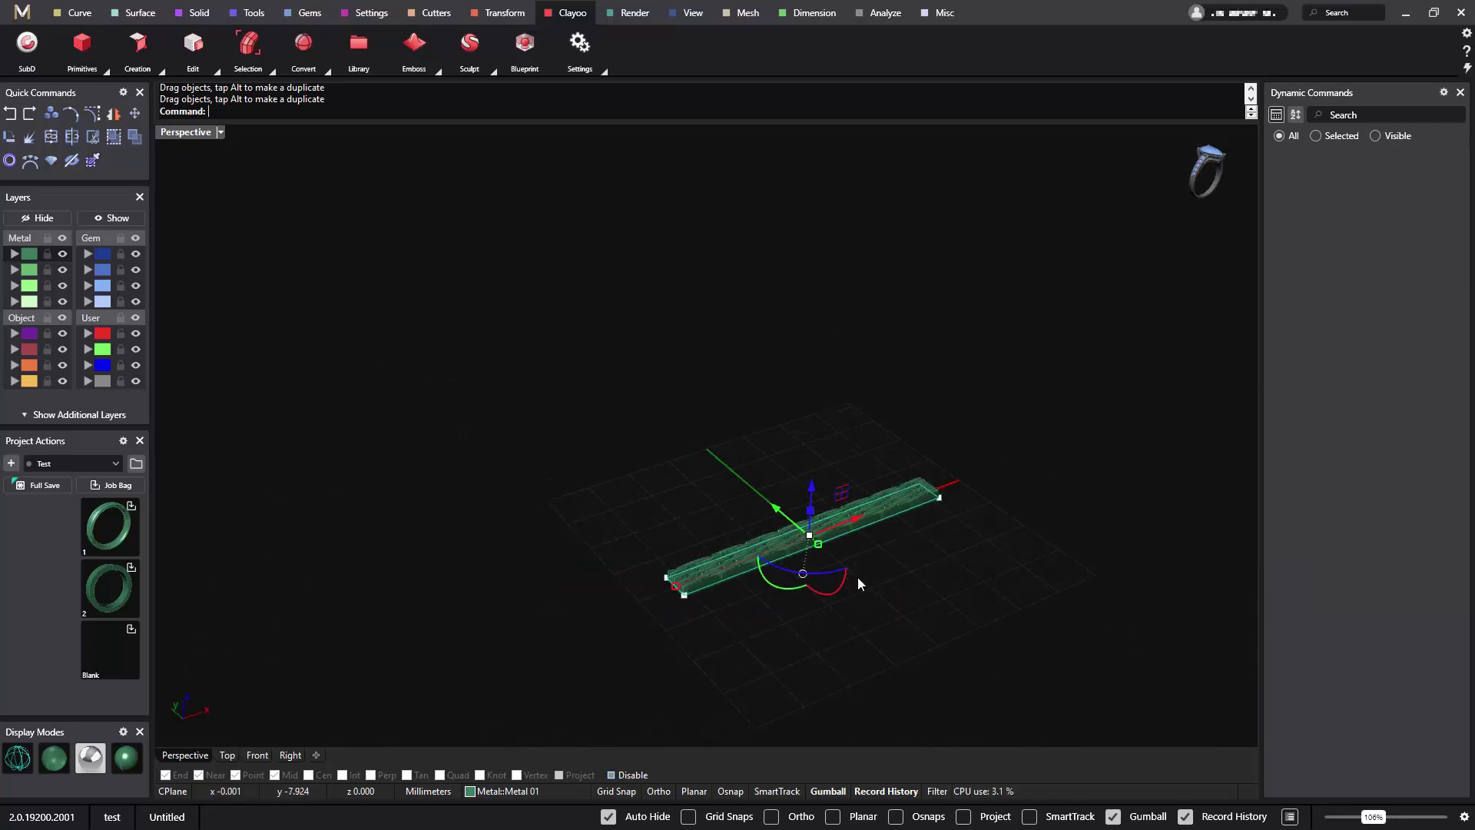
left_click(849, 512)
left_click(891, 565)
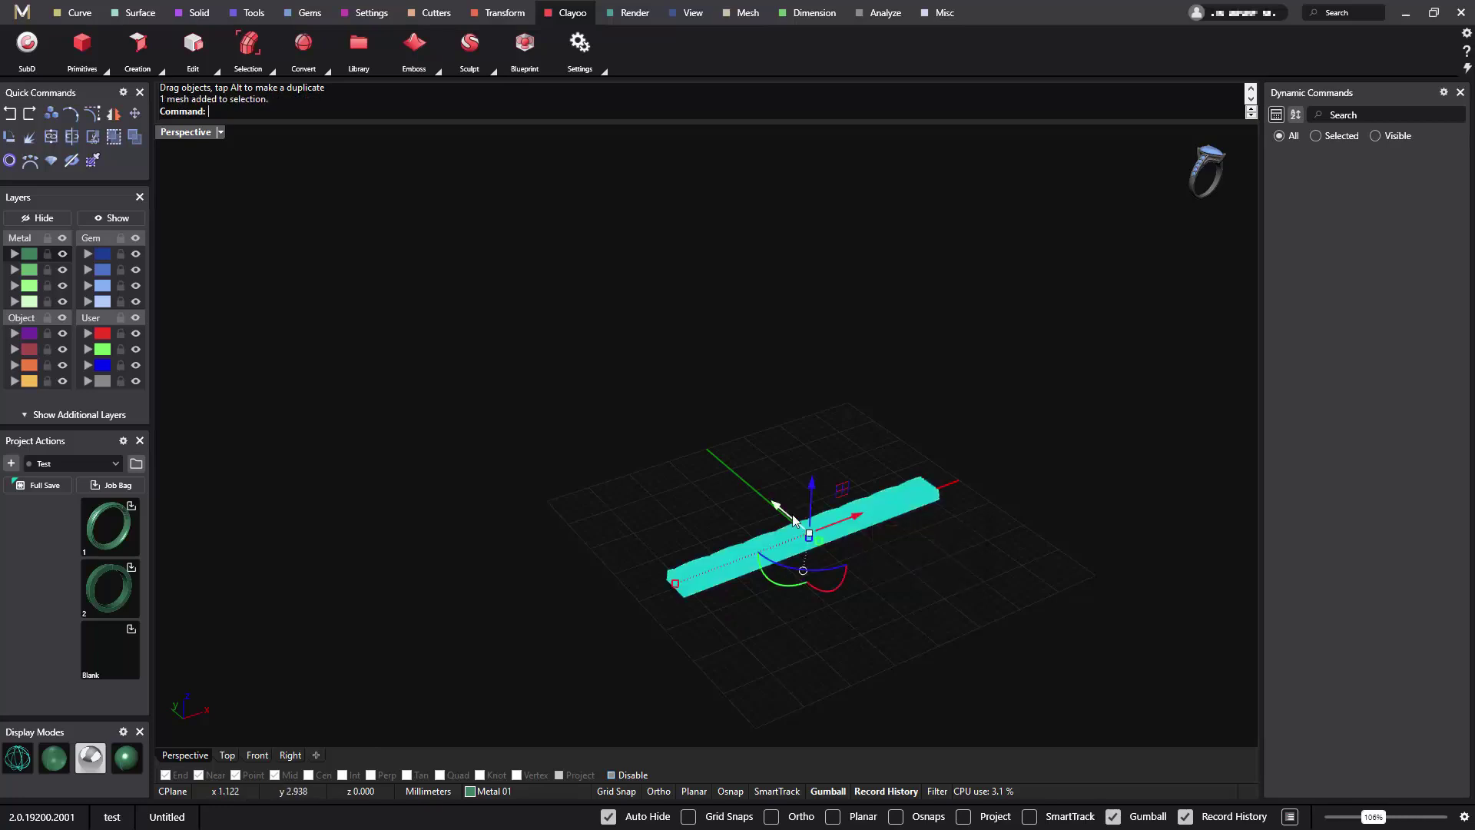
left_click_drag(793, 515, 1011, 636)
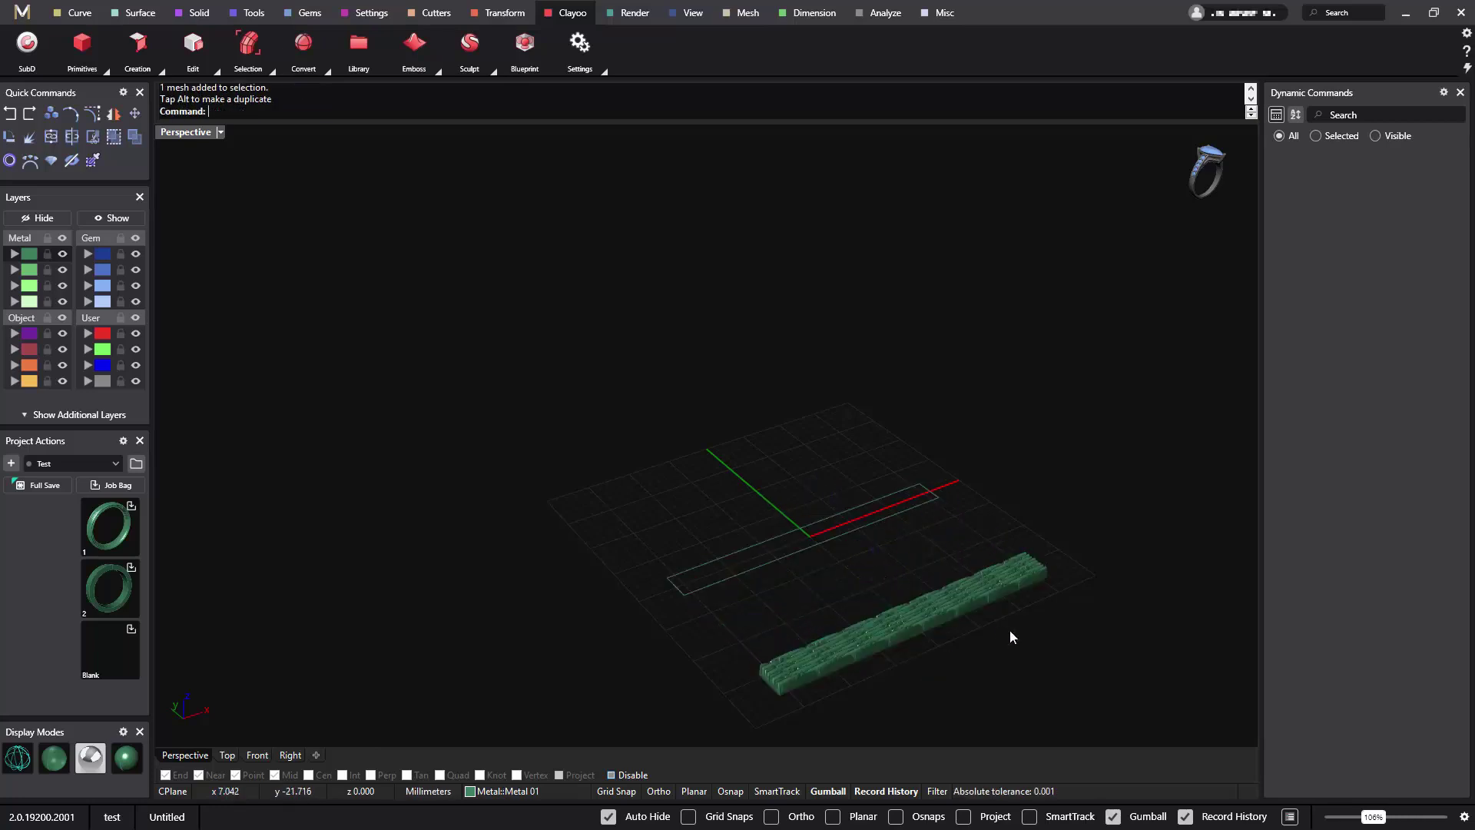
right_click_drag(1011, 631, 962, 622)
right_click_drag(743, 564, 694, 535, "shift")
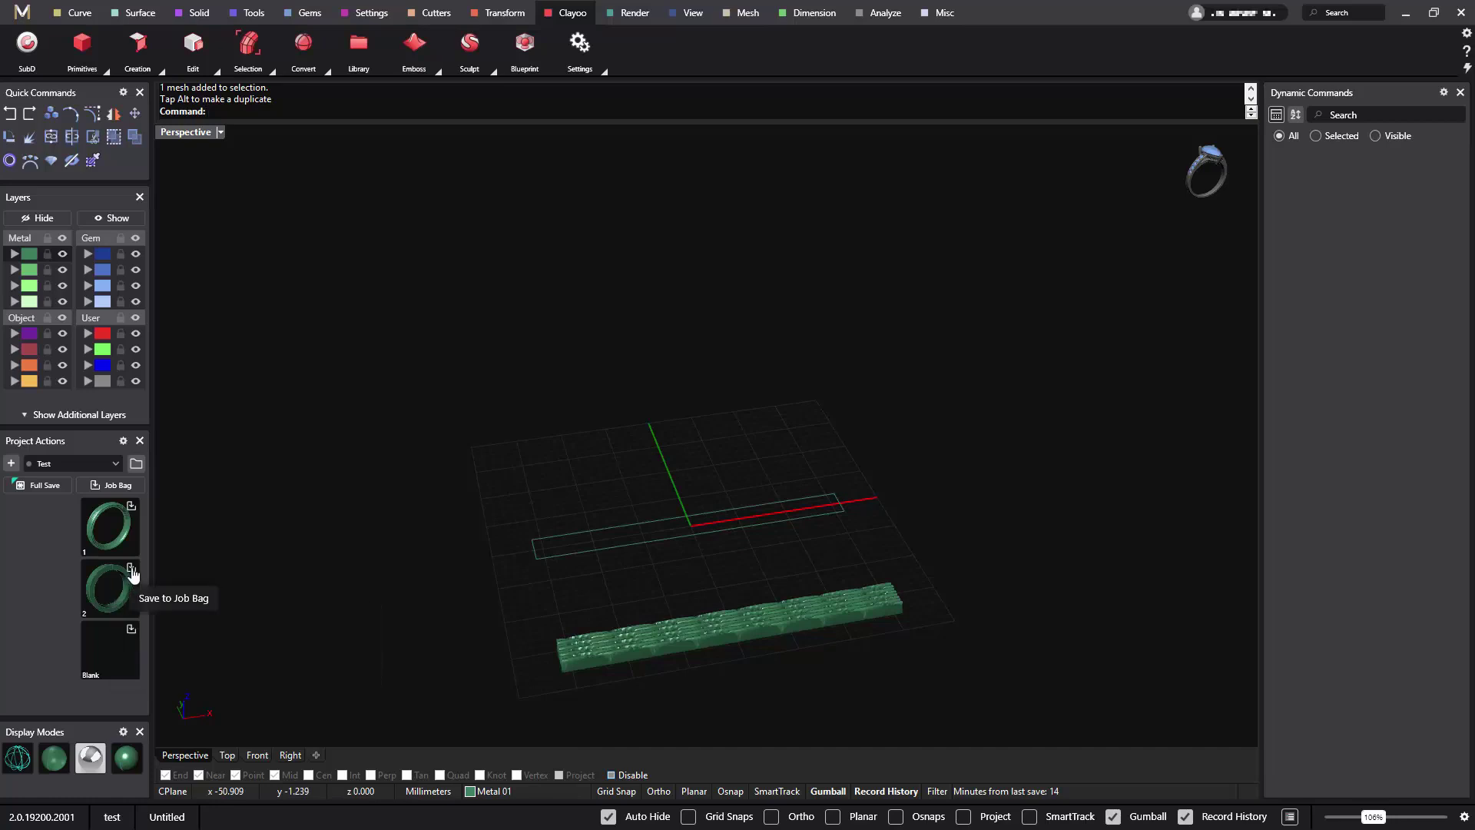
Load the second saved ring from the Test project into the scene and view it beside the textured strip.
left_click(123, 592)
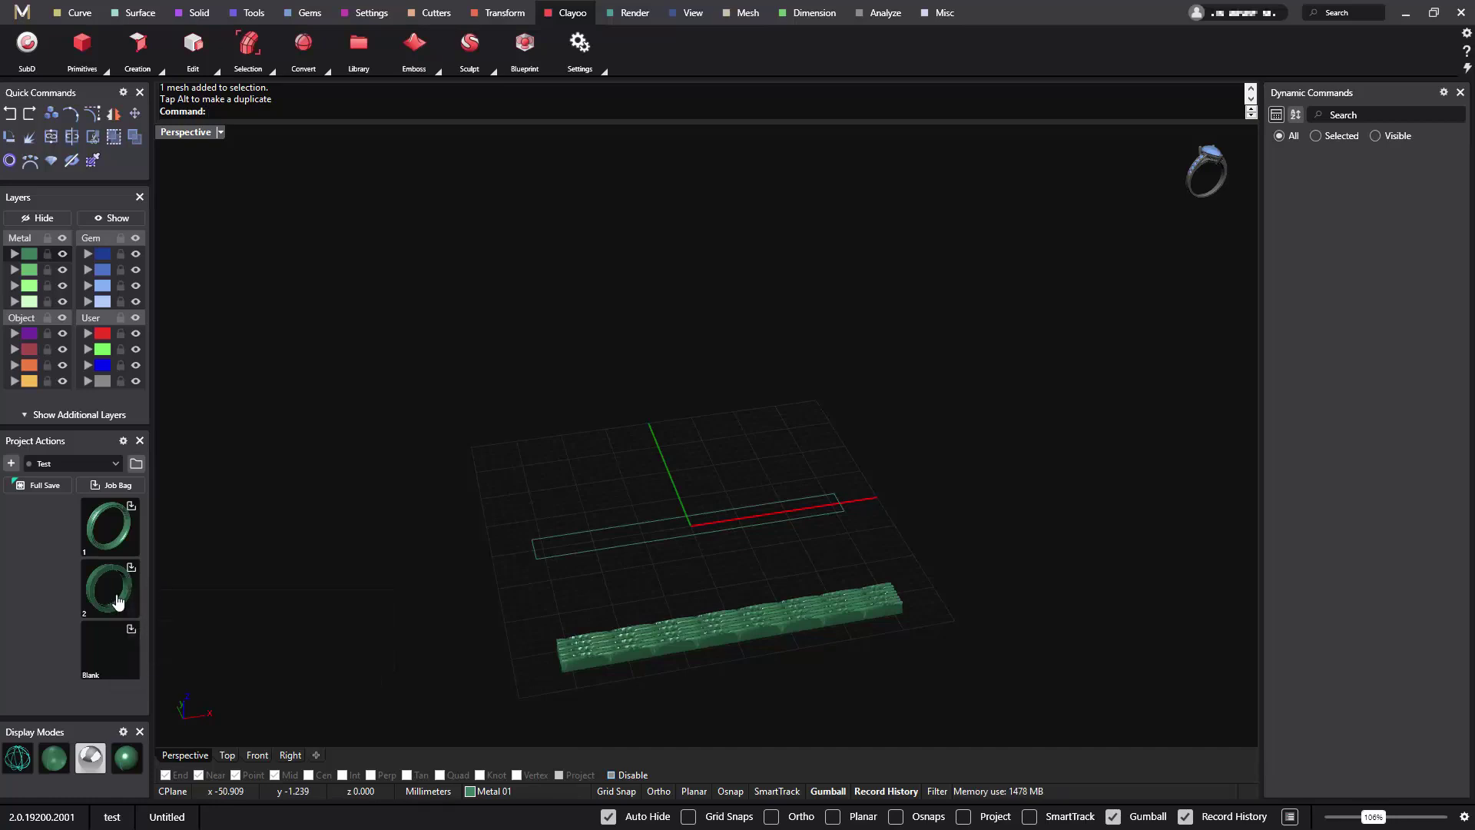
right_click_drag(712, 468, 638, 495)
scroll(805, 503, "up", 5)
right_click_drag(930, 520, 887, 469, "shift")
left_click(974, 505)
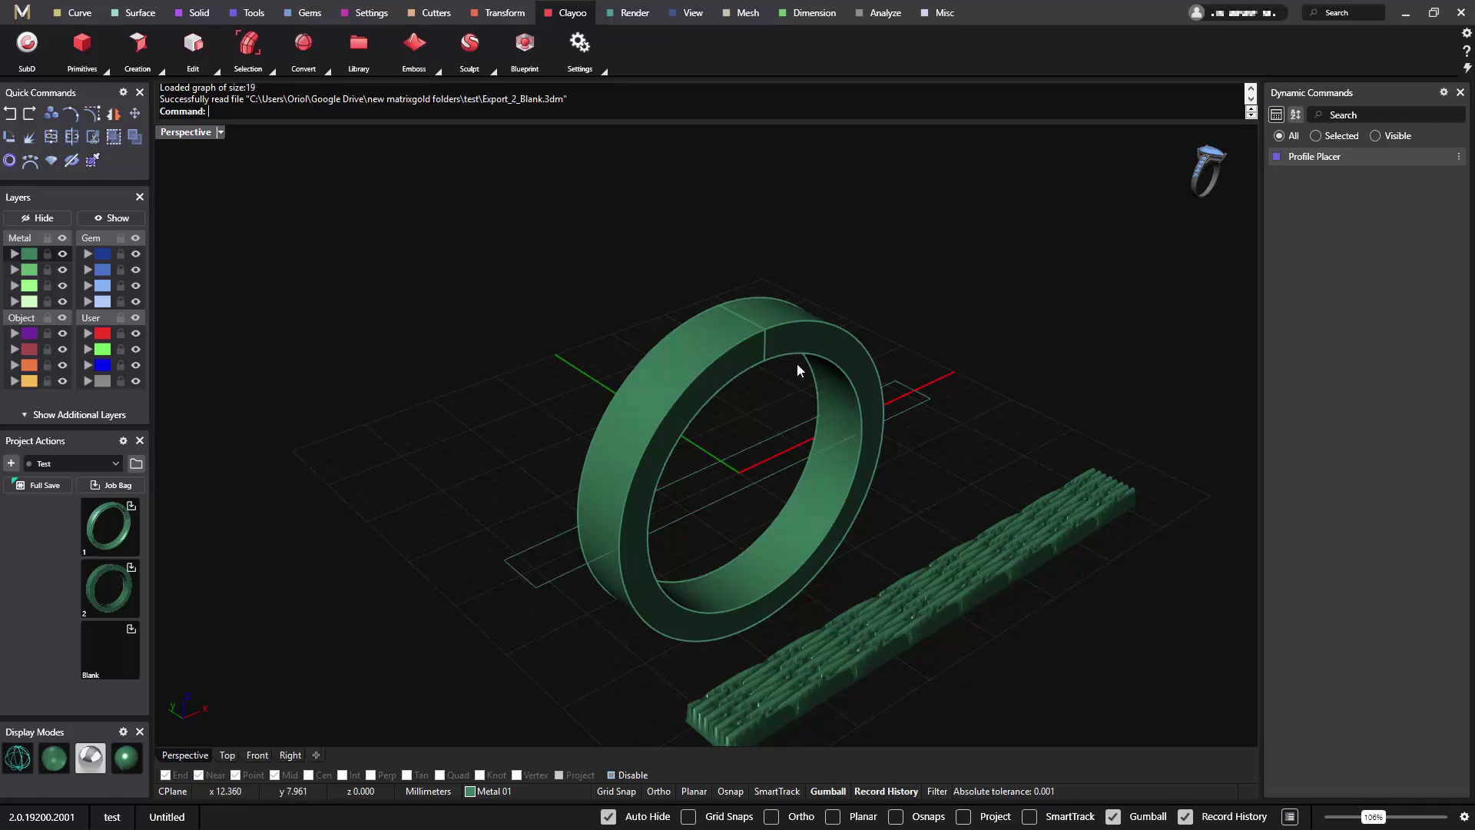
Create an Auto Base from the ring band's outer surface.
left_click(505, 16)
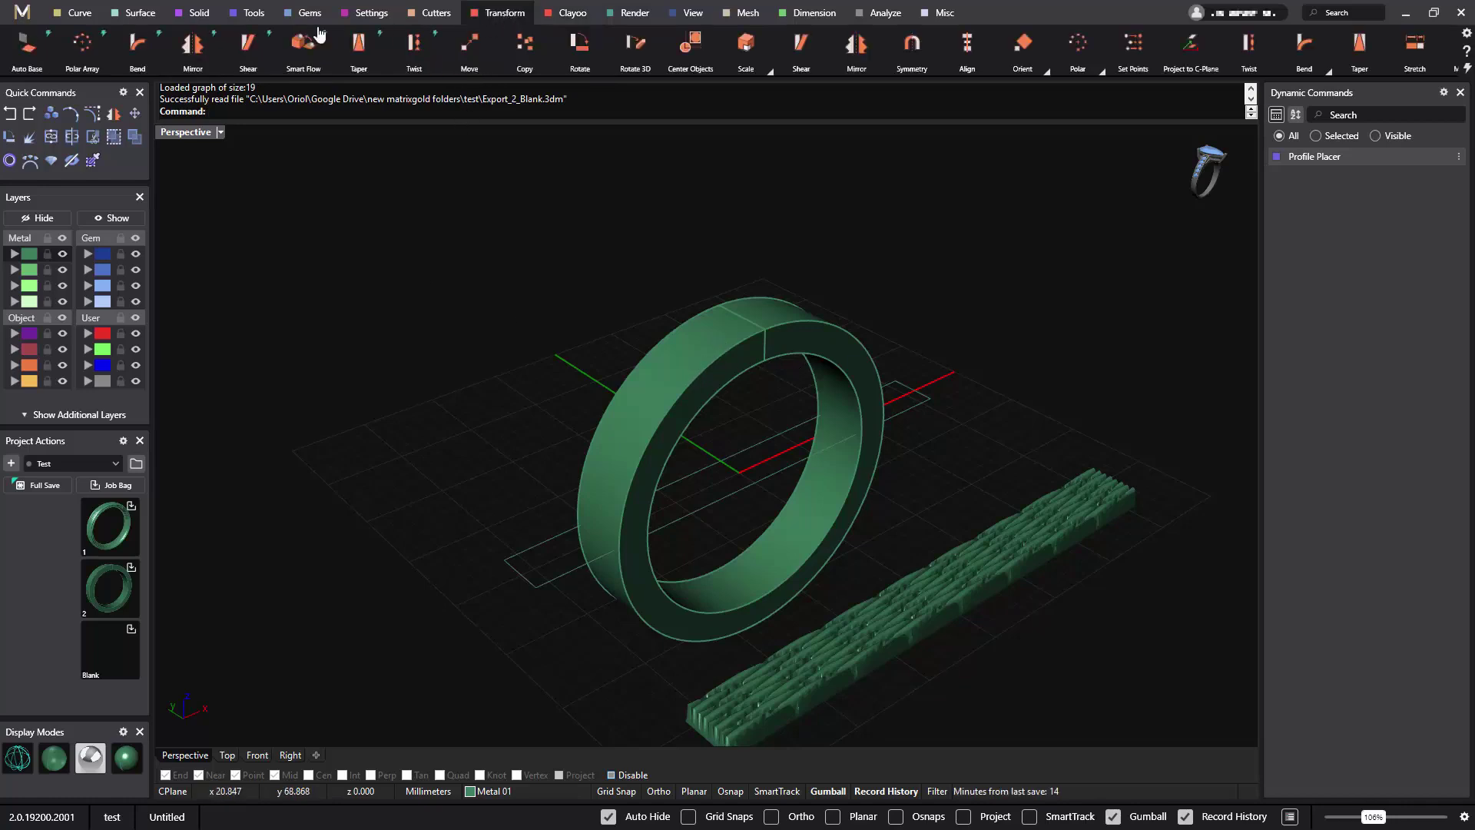
left_click(28, 54)
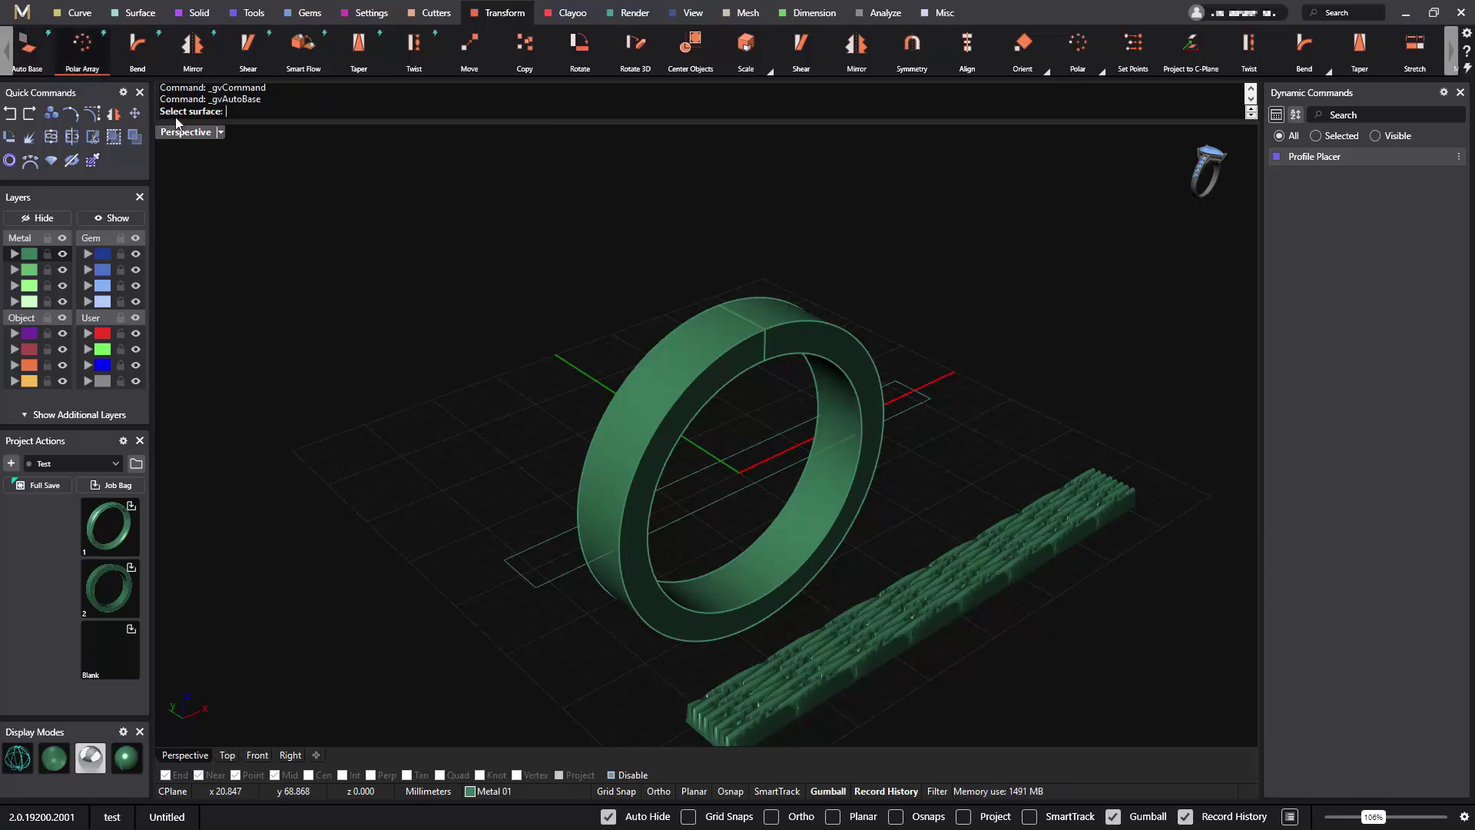
left_click(694, 350)
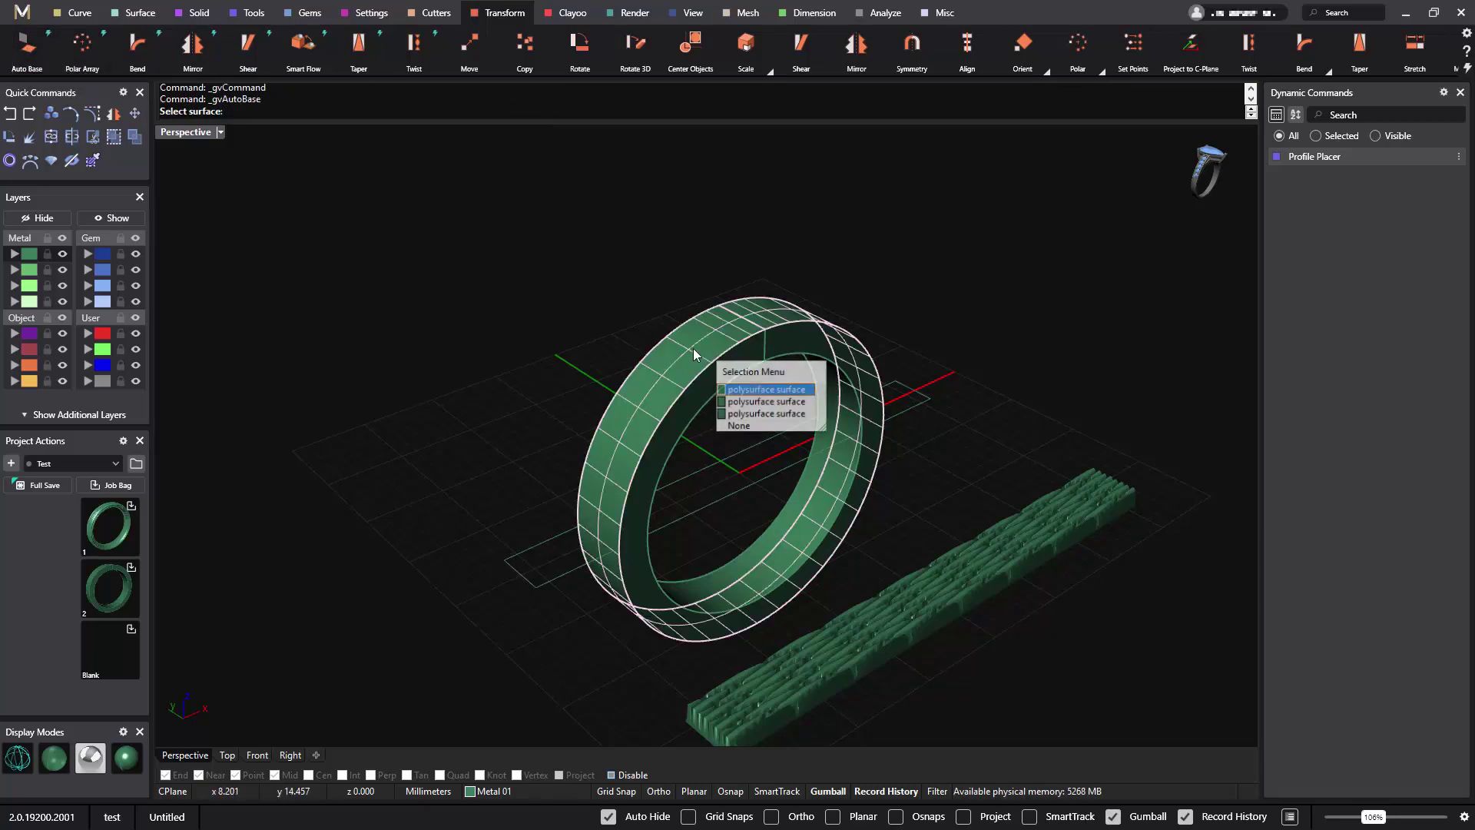
left_click(781, 389)
right_click_drag(1060, 394, 514, 549, "shift")
right_click(771, 468)
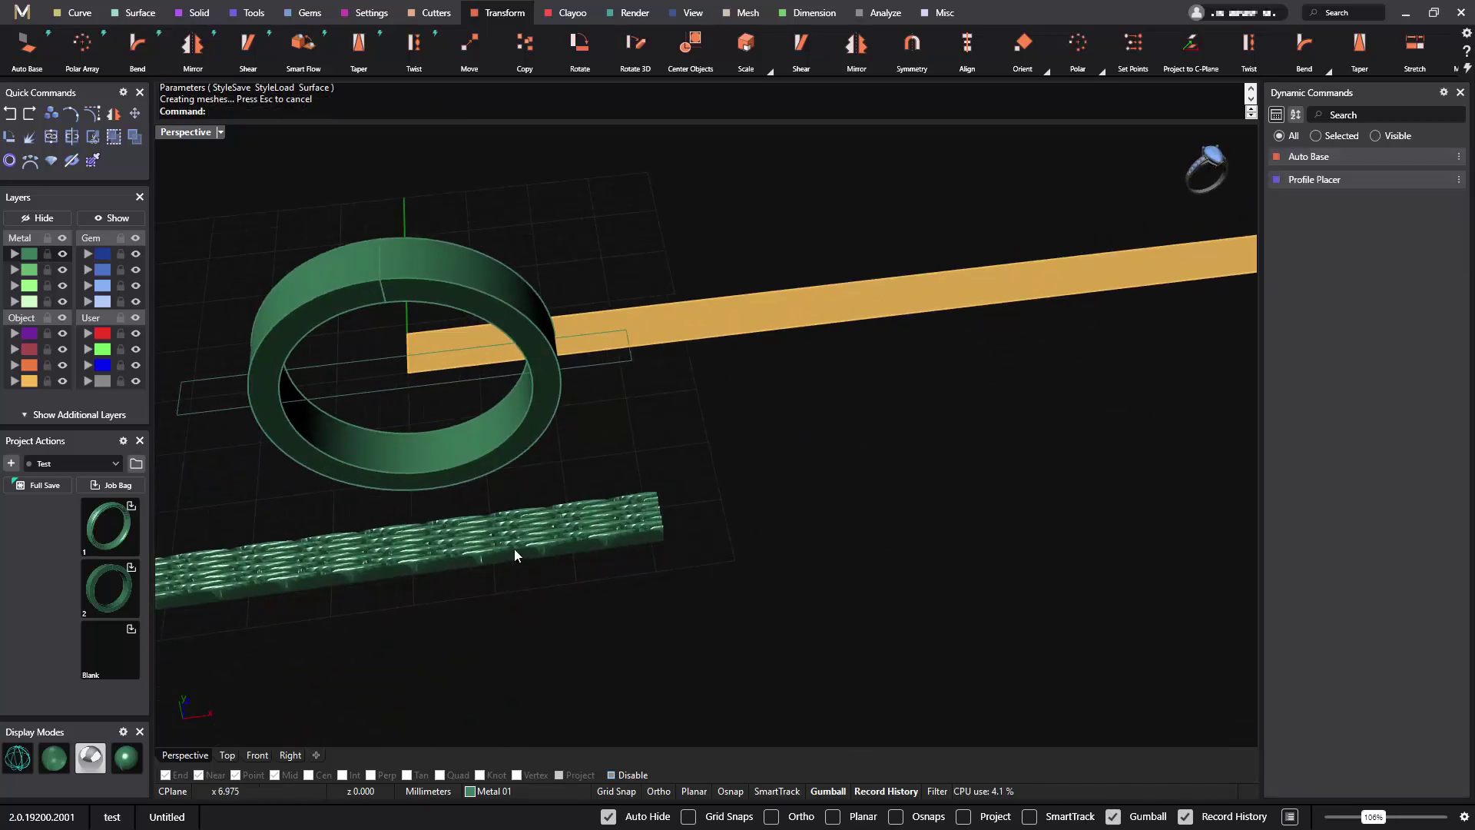
Move the textured mesh onto the flat Auto Base strip in the Top view.
left_click(552, 514)
scroll(551, 514, "down", 3)
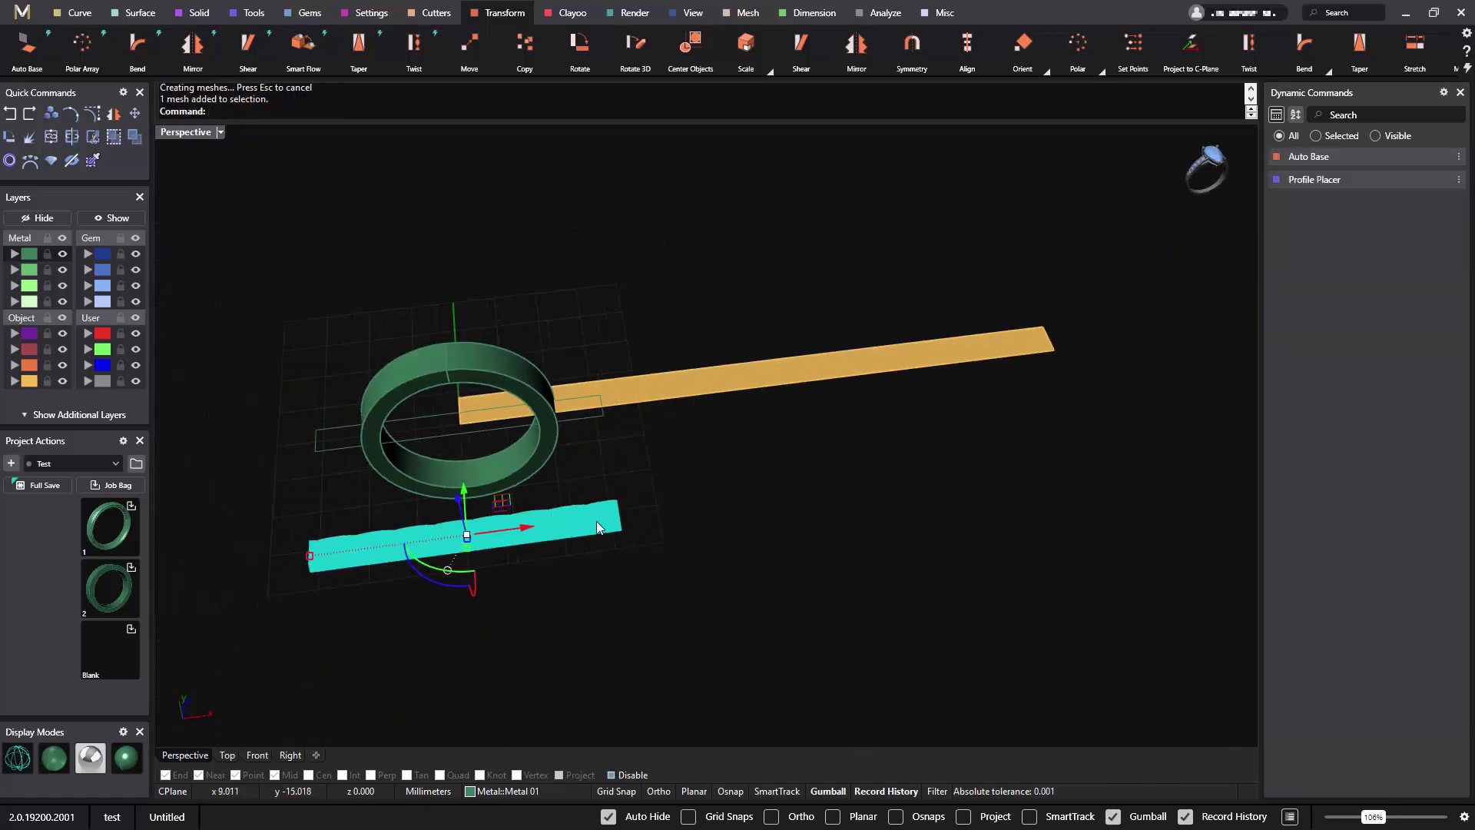
left_click(225, 755)
scroll(624, 596, "down", 3)
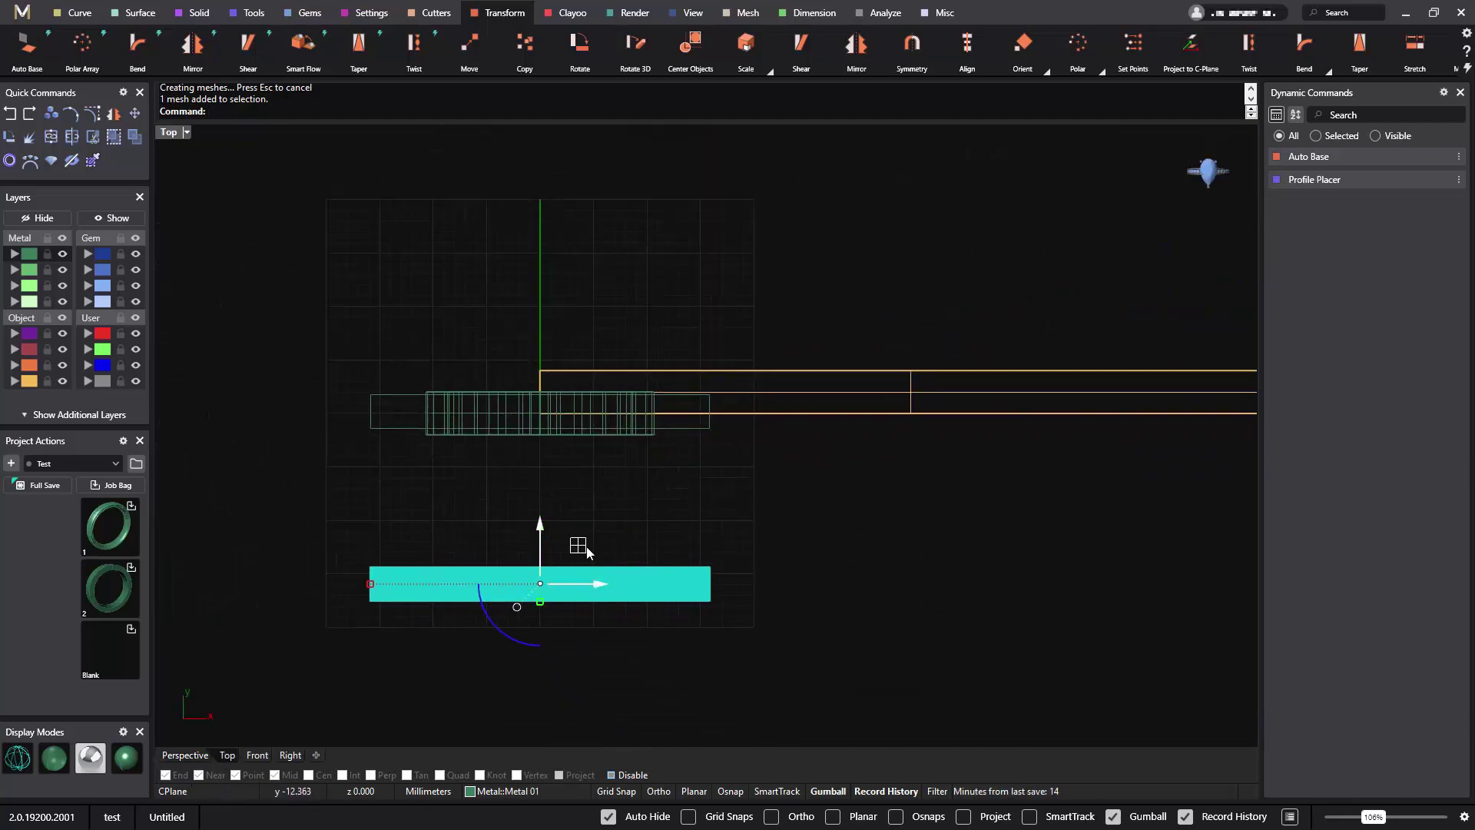
left_click_drag(580, 544, 955, 354)
scroll(922, 451, "down", 2)
scroll(813, 435, "up", 3)
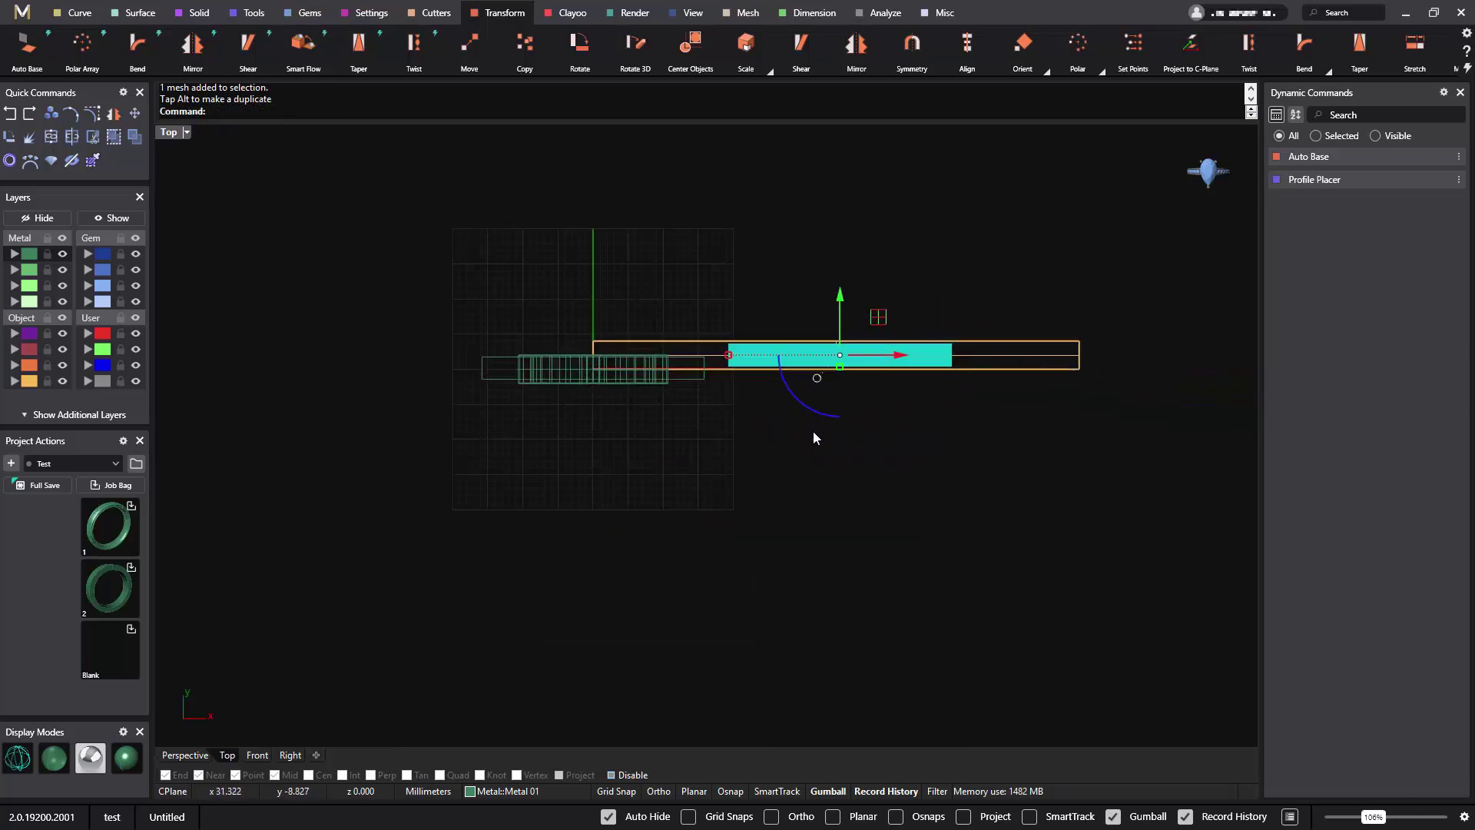
Scale the textured mesh in length and width and shift it so it covers the whole base strip, slightly overlapping its edges.
left_click_drag(710, 344, 543, 342)
scroll(806, 366, "up", 3)
scroll(805, 365, "up", 1)
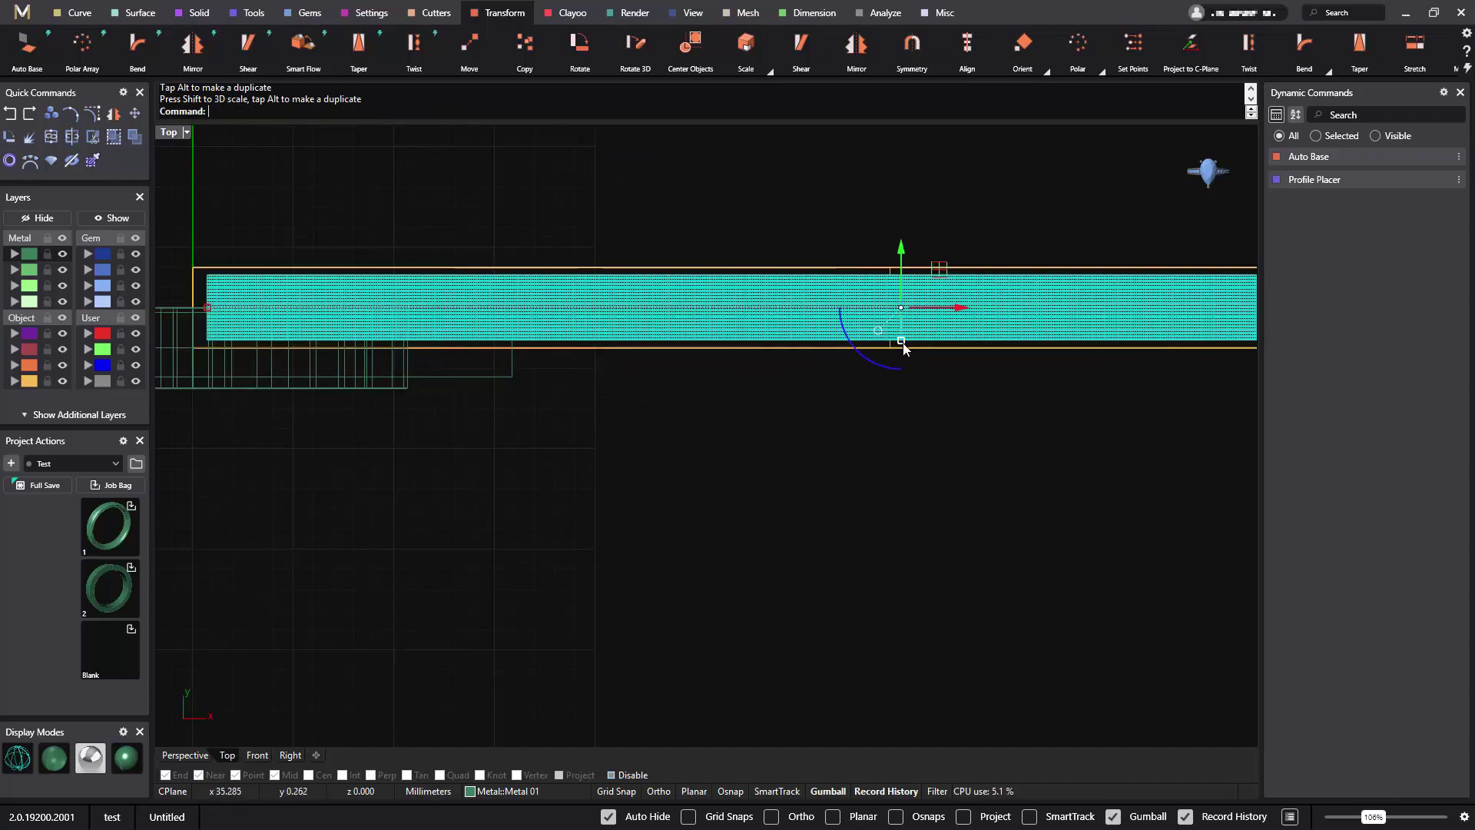
left_click_drag(903, 341, 925, 357)
scroll(925, 357, "down", 3)
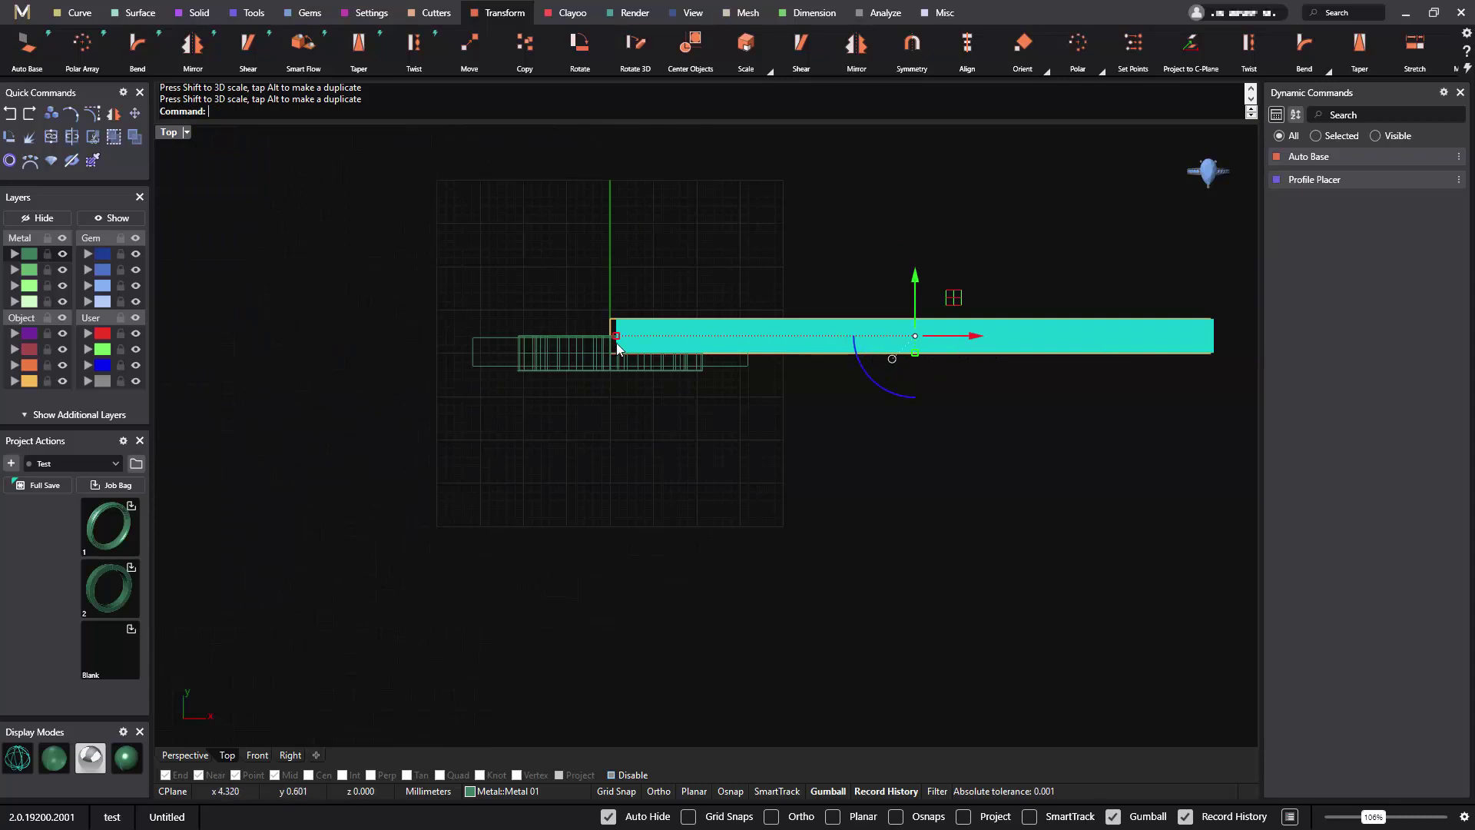
left_click_drag(616, 337, 611, 337)
left_click_drag(975, 338, 1003, 320)
scroll(841, 386, "up", 8)
Run Auto Base again on the flat base surface beneath the textured strip and accept it.
right_click(928, 426)
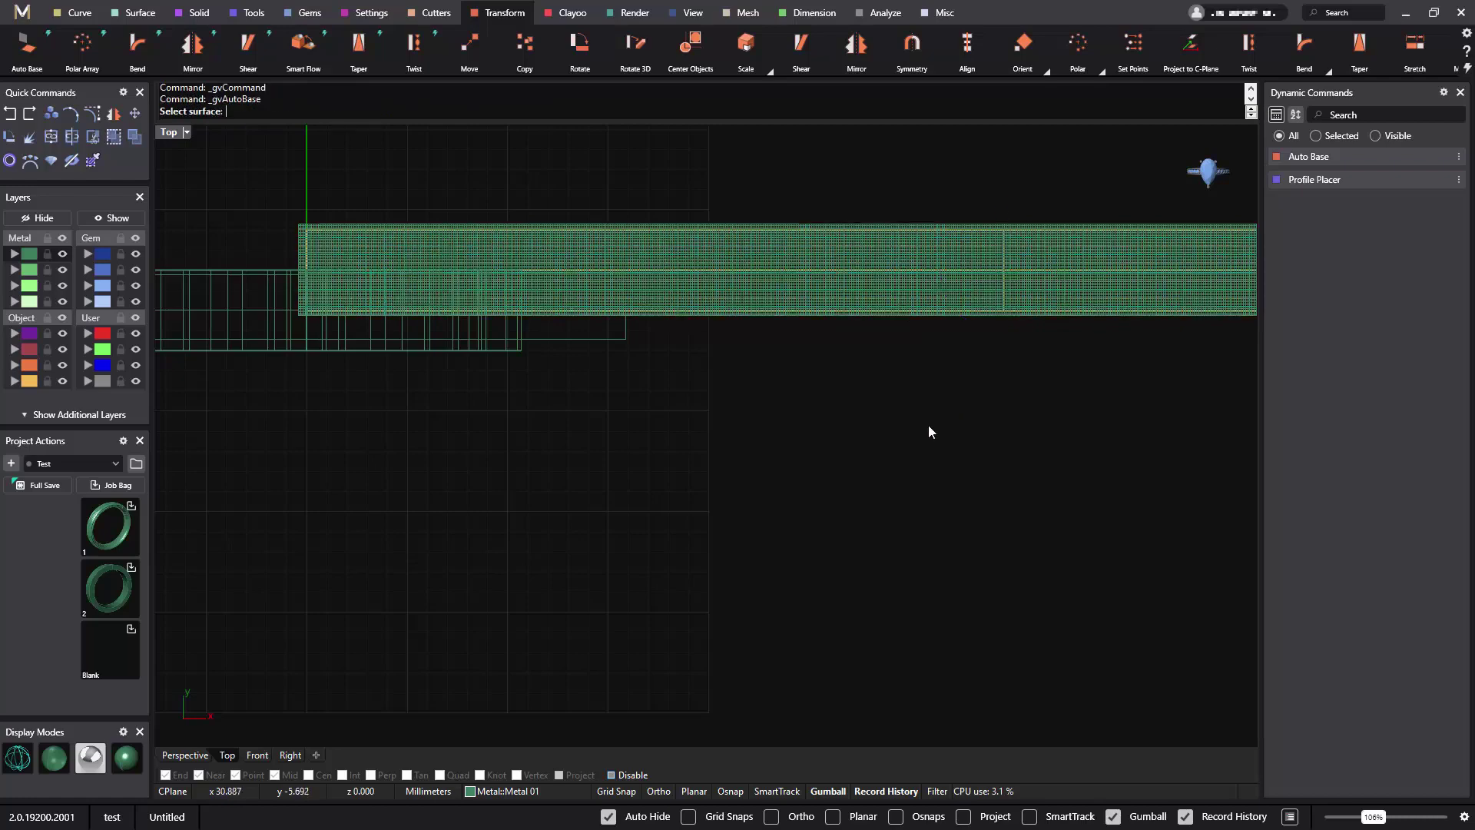
left_click(185, 755)
right_click_drag(699, 550, 688, 458)
scroll(689, 435, "up", 5)
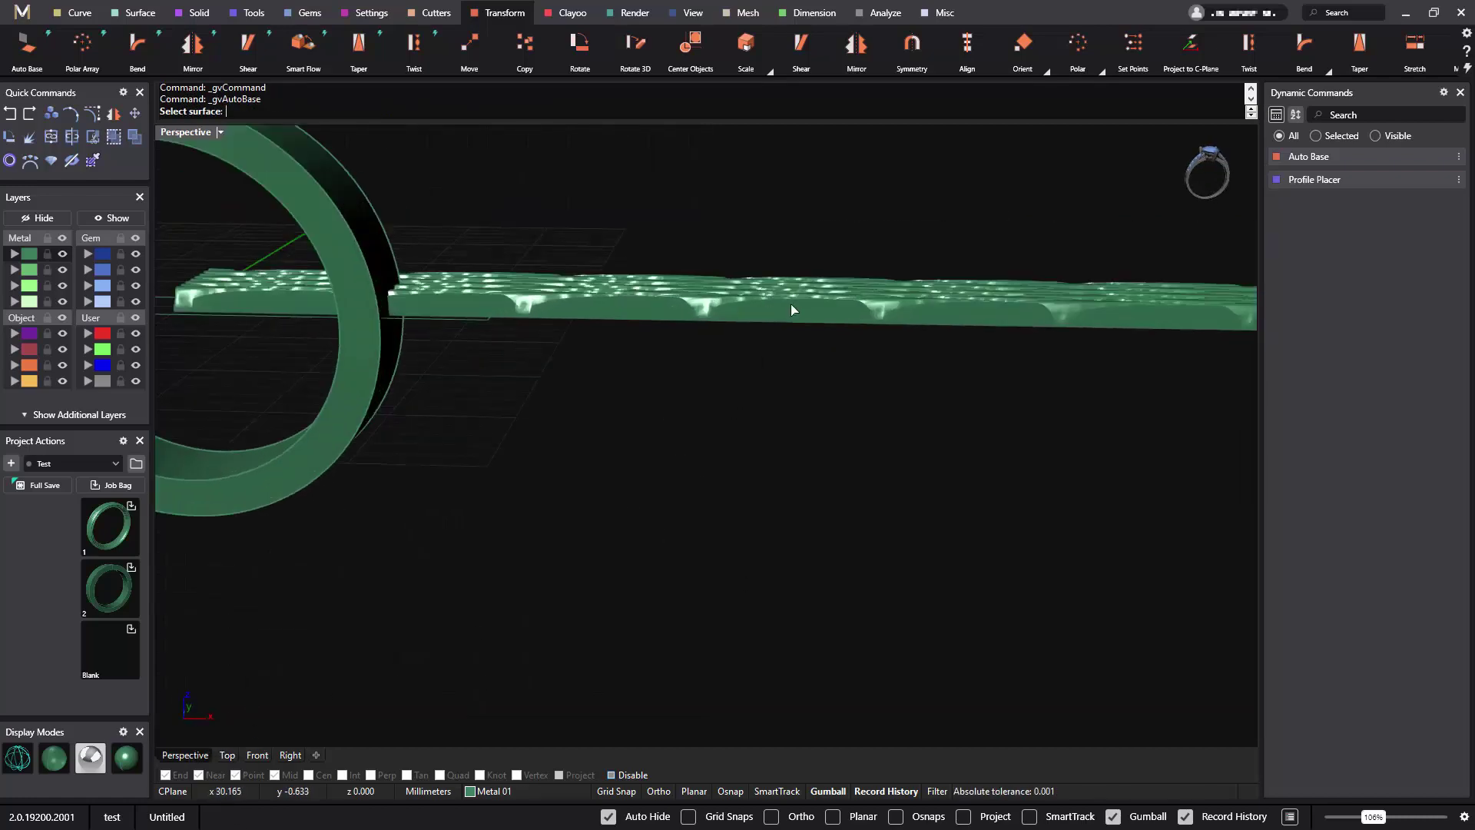
right_click_drag(791, 323, 834, 305)
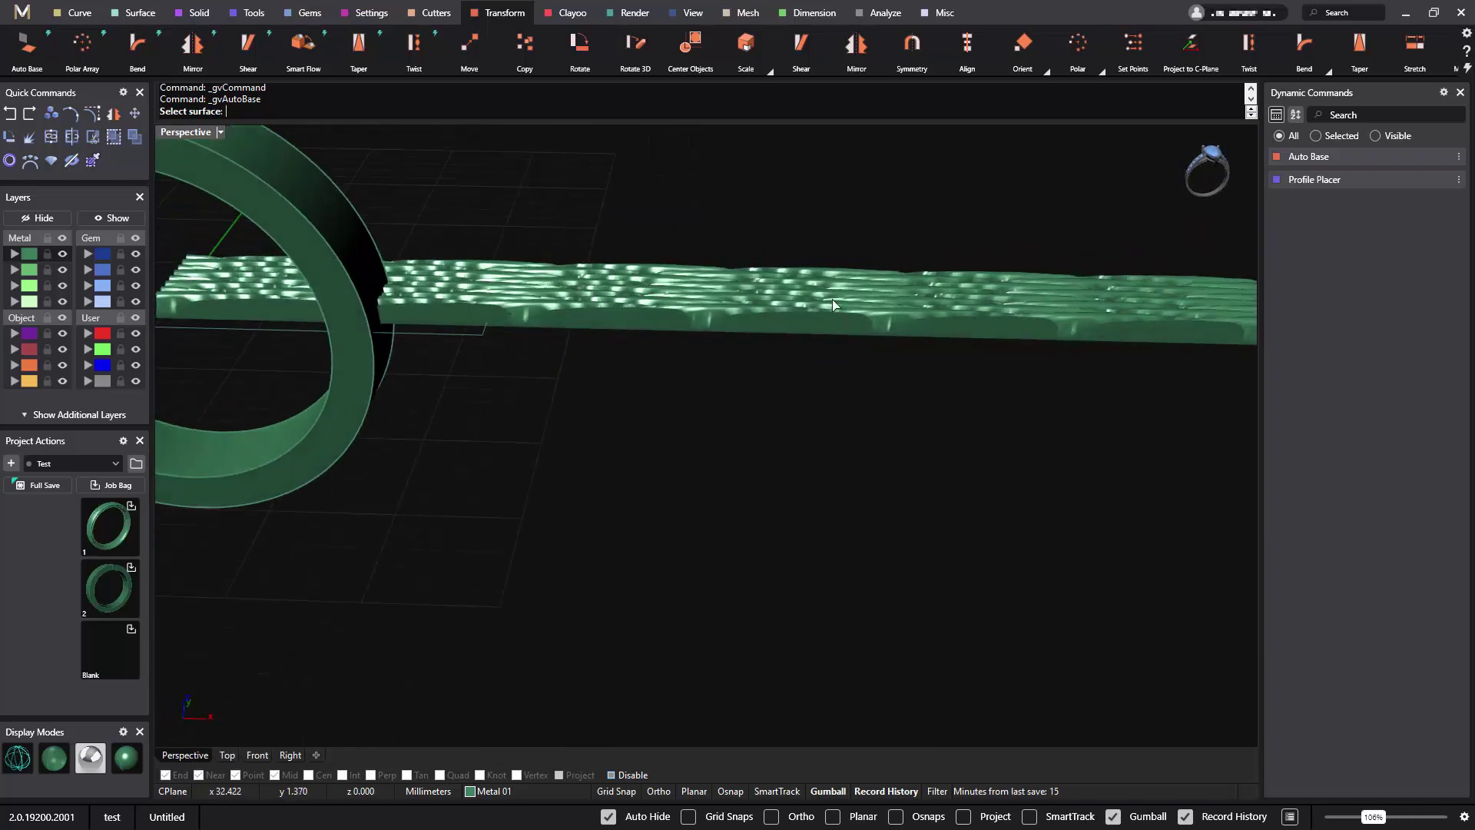
left_click(787, 305)
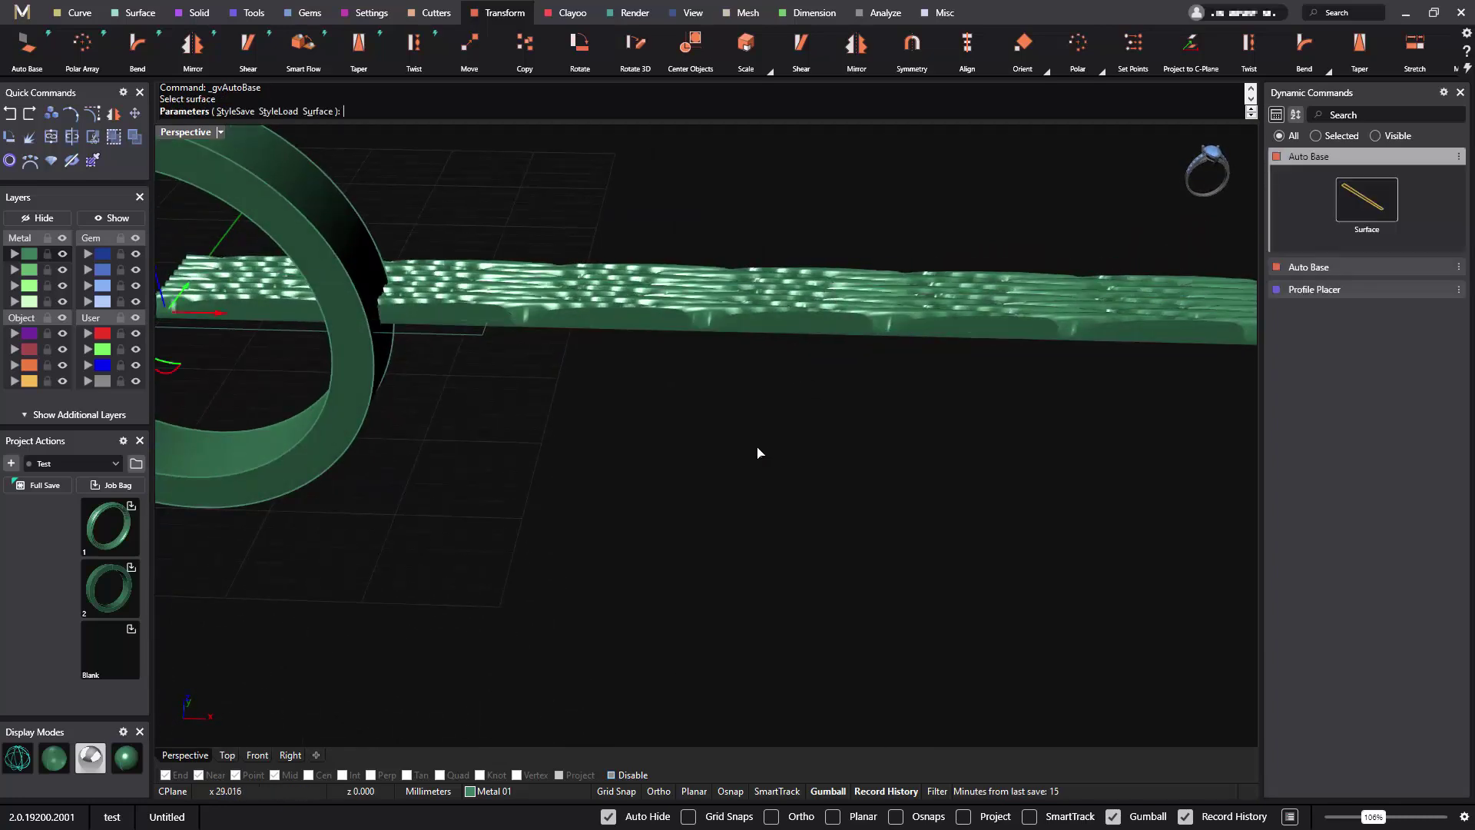
right_click_drag(758, 450, 735, 362)
key("Return")
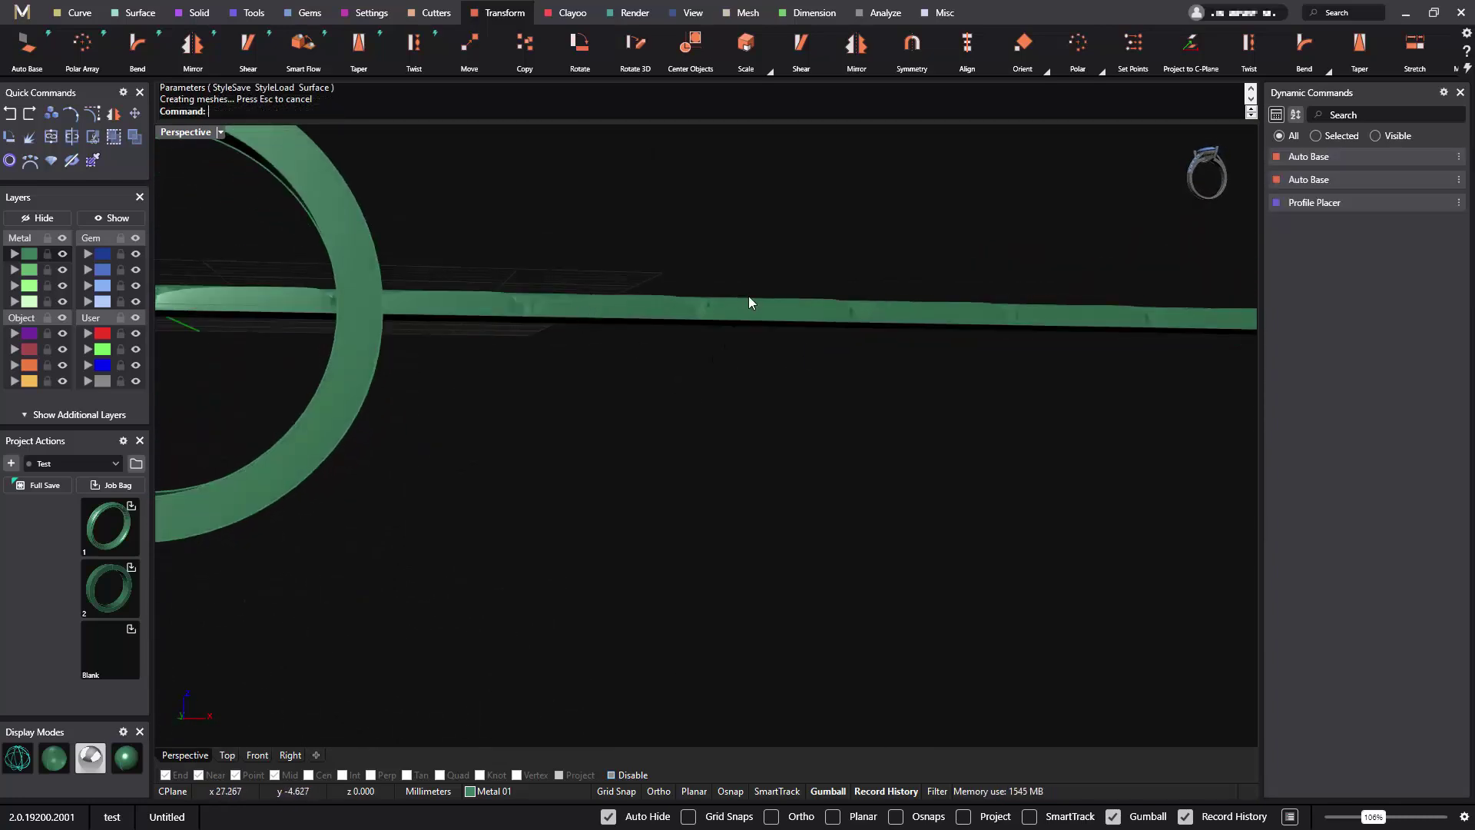
Lower the textured mesh slightly along the Z axis relative to the base strip and check it from above and below.
left_click(754, 302)
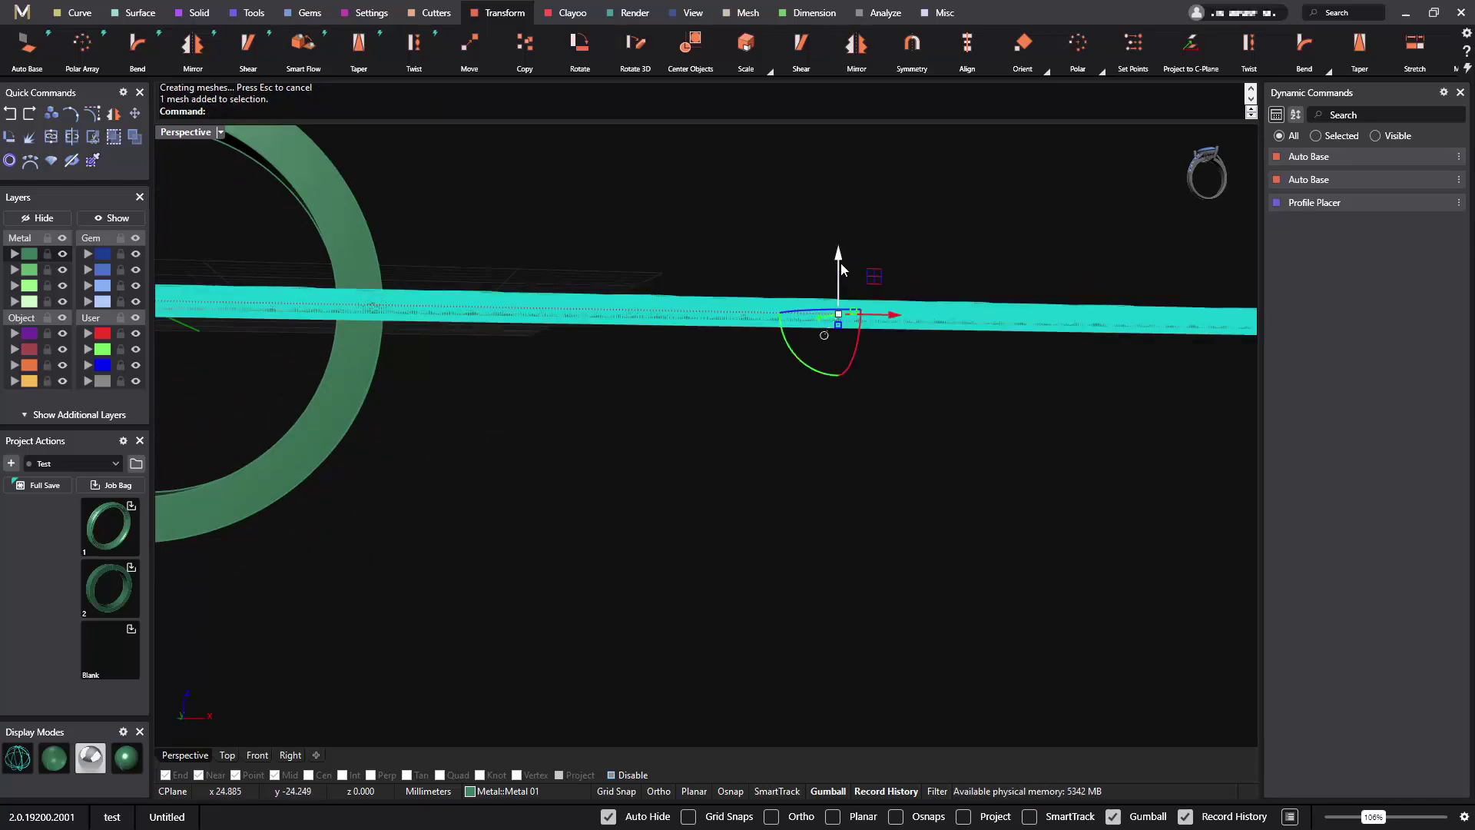
mouse_move(839, 265)
left_mouse_down()
mouse_move(846, 290)
mouse_move(846, 268)
left_mouse_up()
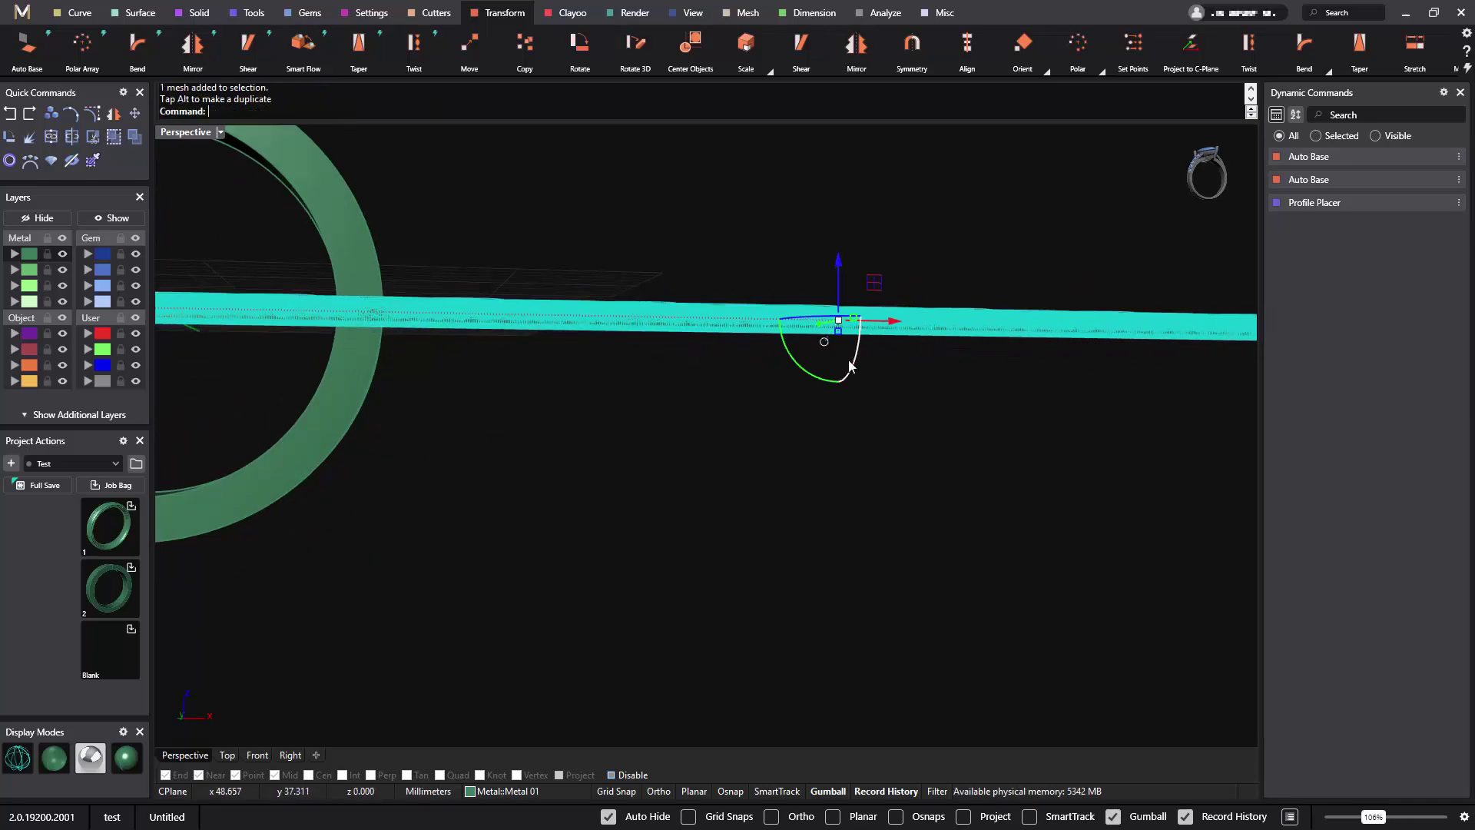
left_click(847, 408)
right_click_drag(846, 412, 826, 626)
scroll(796, 598, "down", 6)
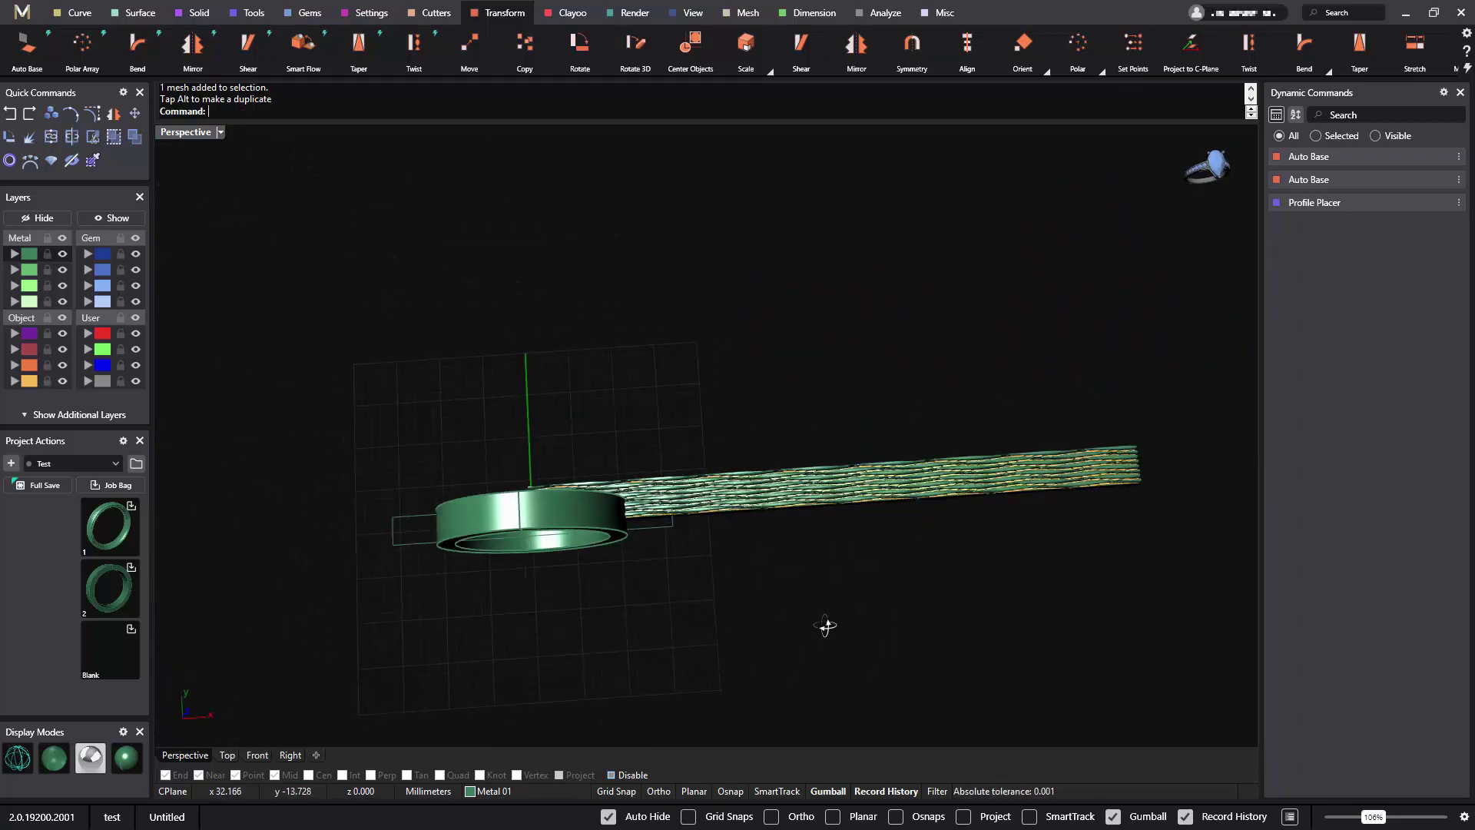
right_click_drag(698, 634, 467, 369)
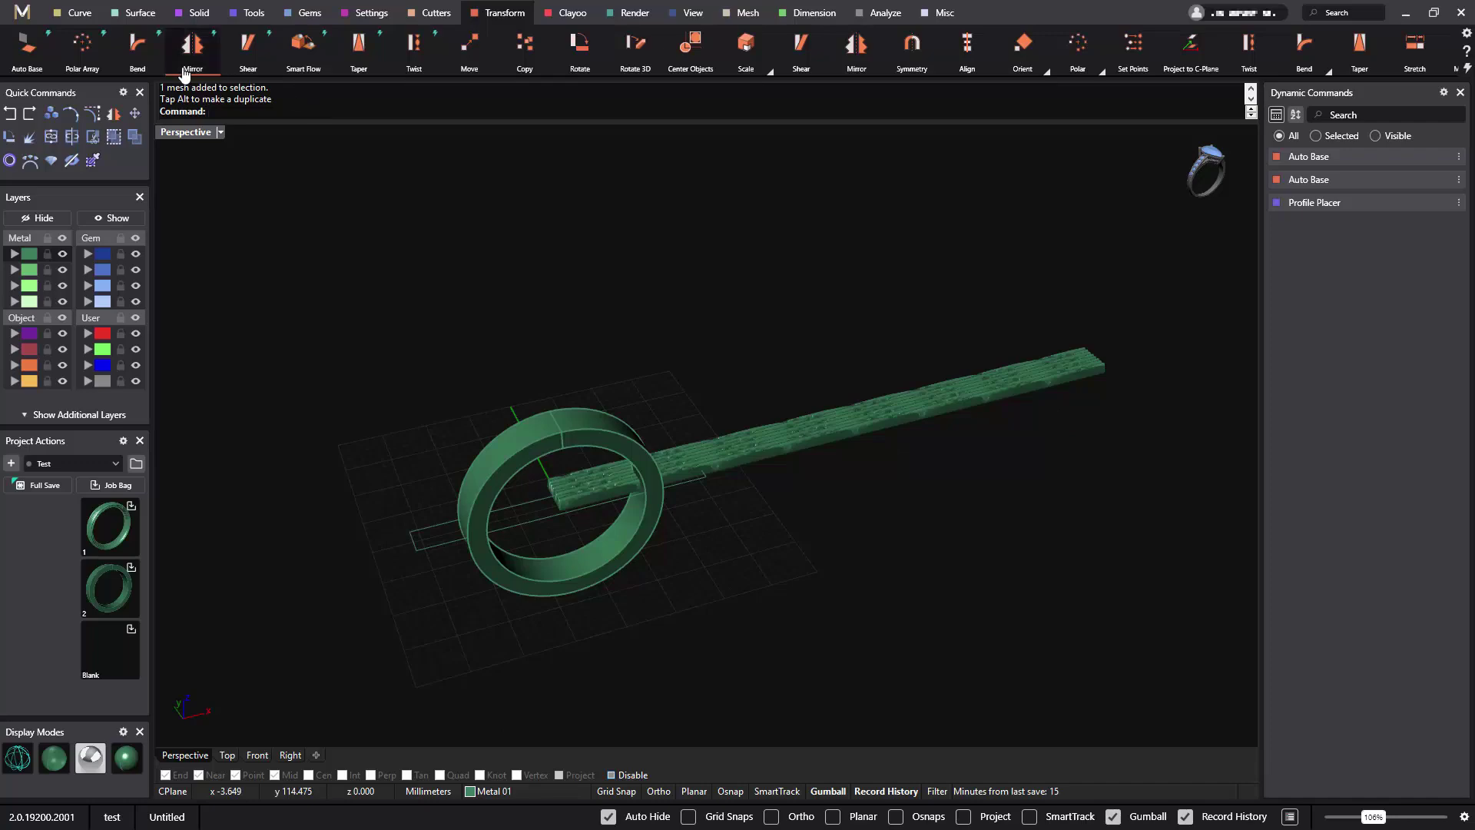
Start a Smart Flow with the flat base strip as surface base and the ring's outer face as surface destination.
left_click(305, 62)
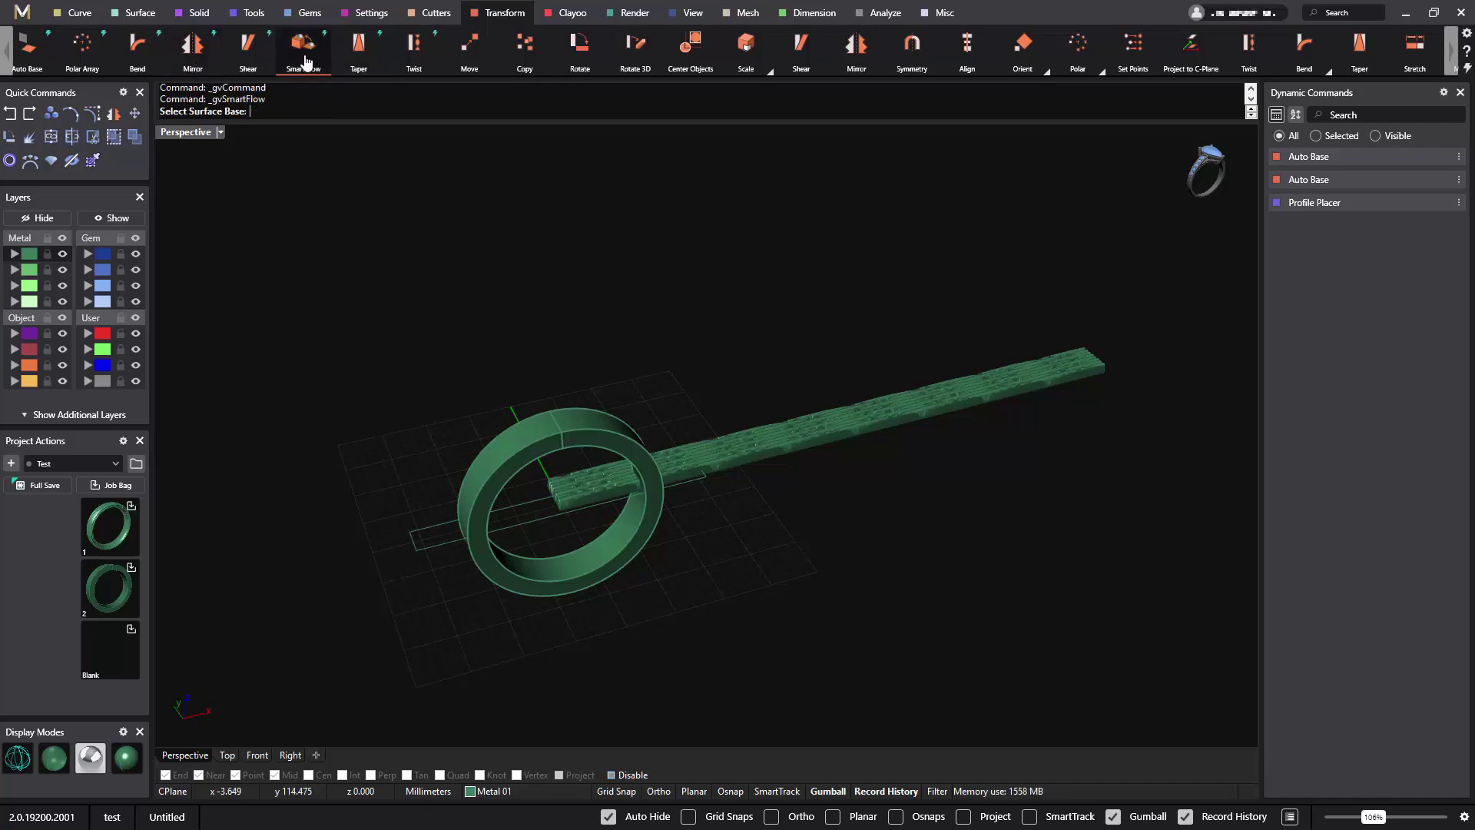
scroll(624, 507, "up", 10)
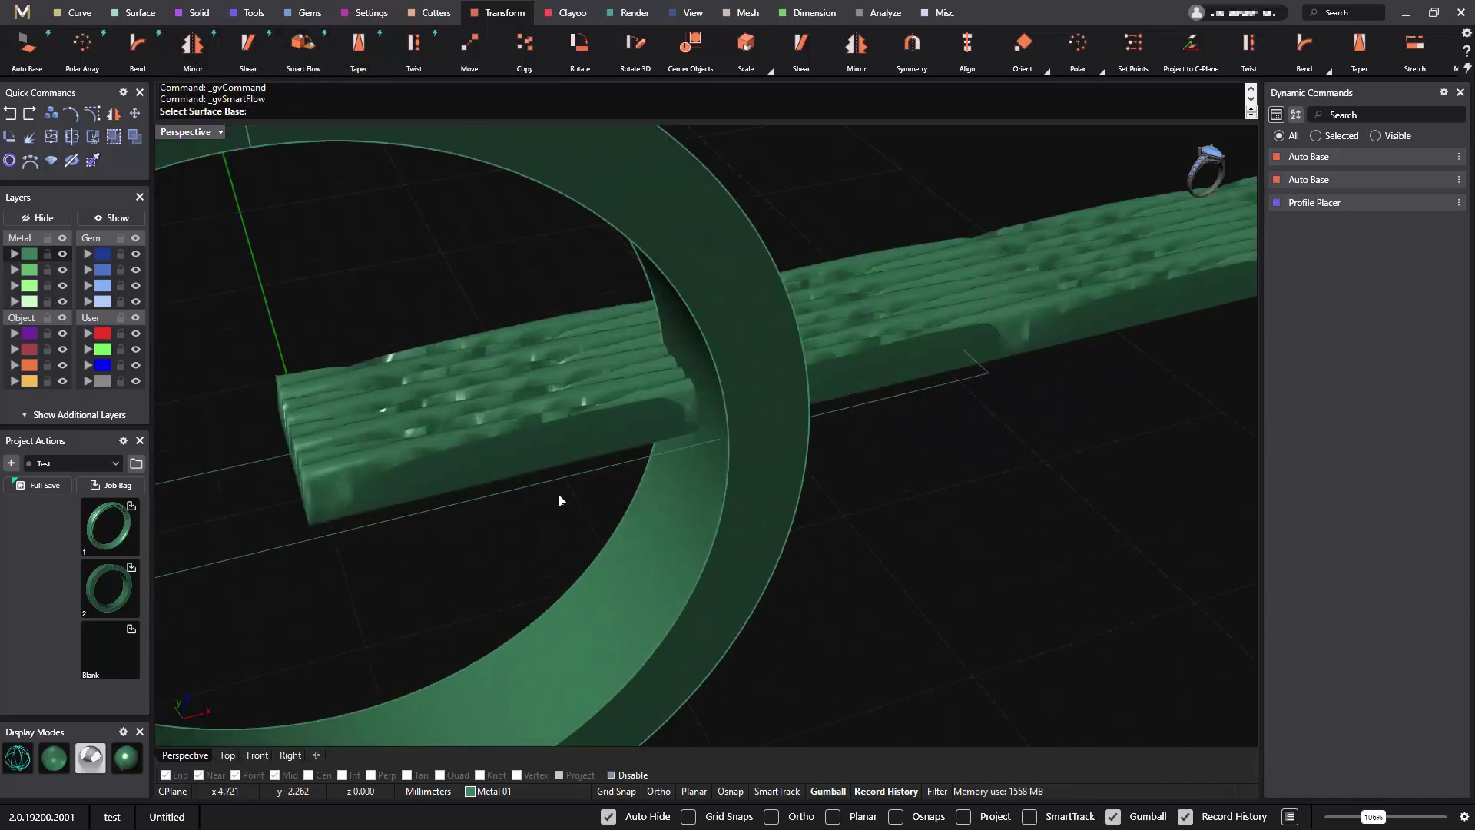
scroll(586, 543, "up", 8)
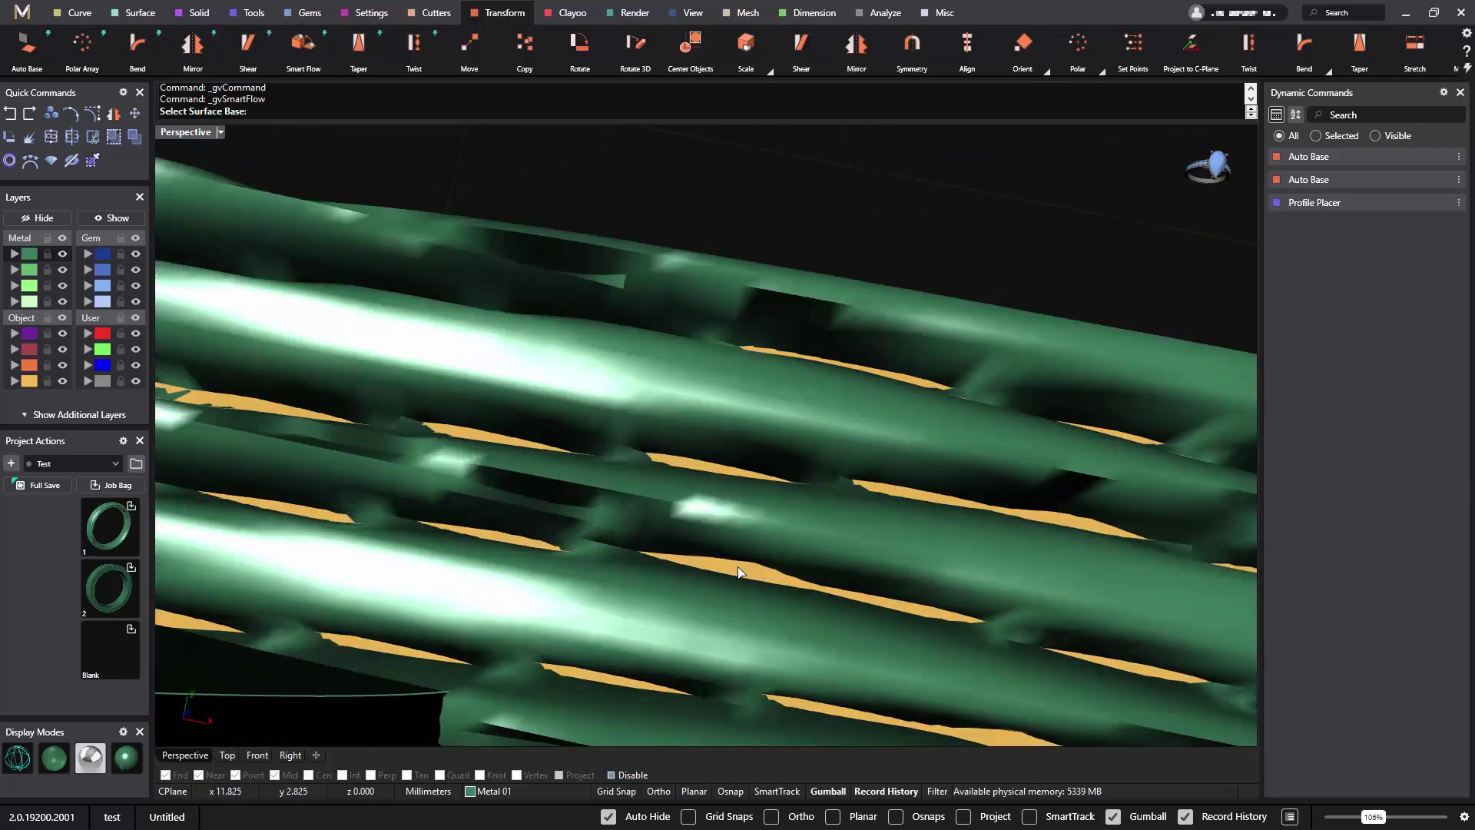
left_click(738, 569)
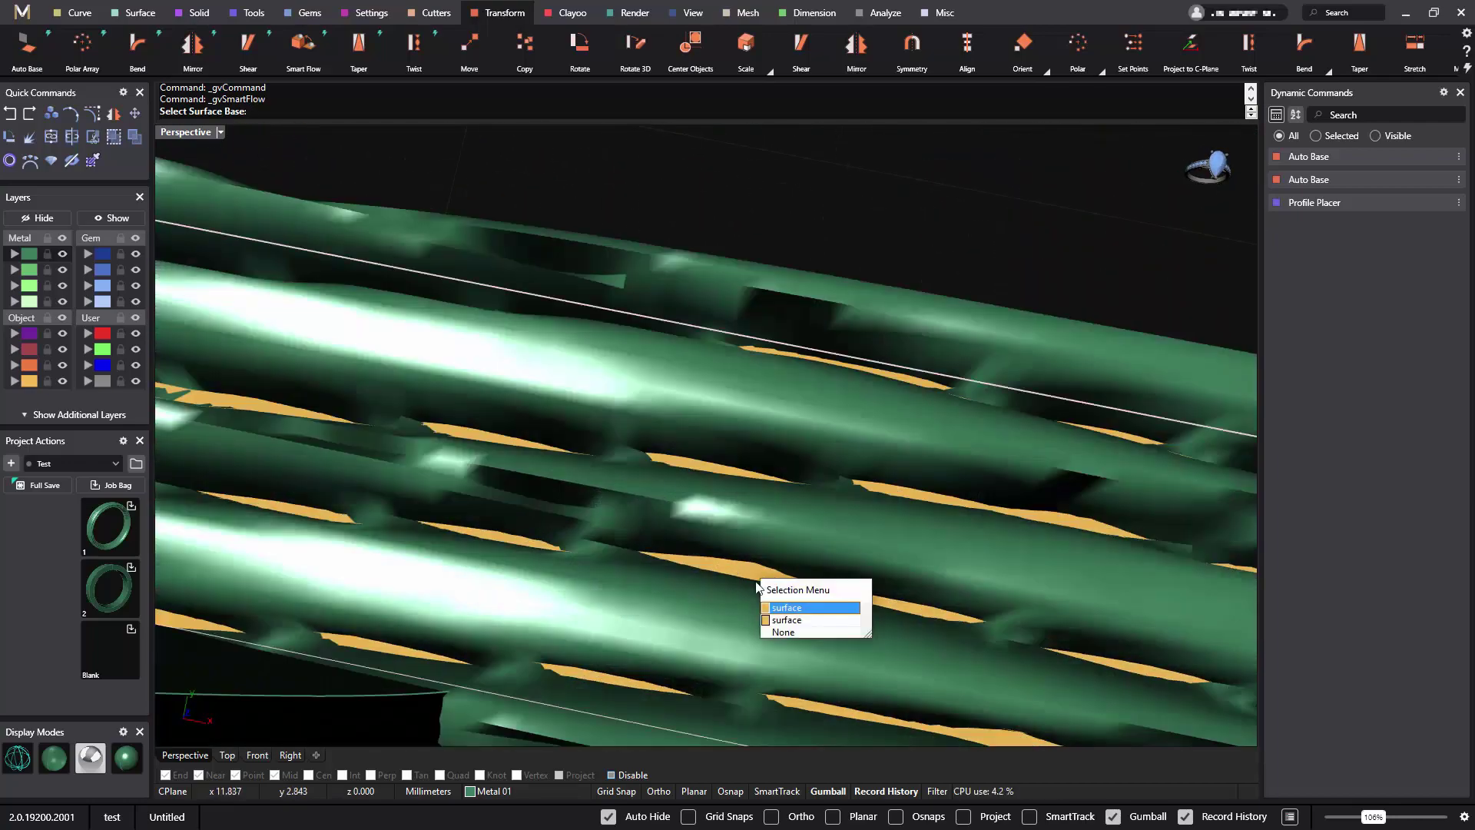
left_click(784, 608)
scroll(884, 501, "down", 10)
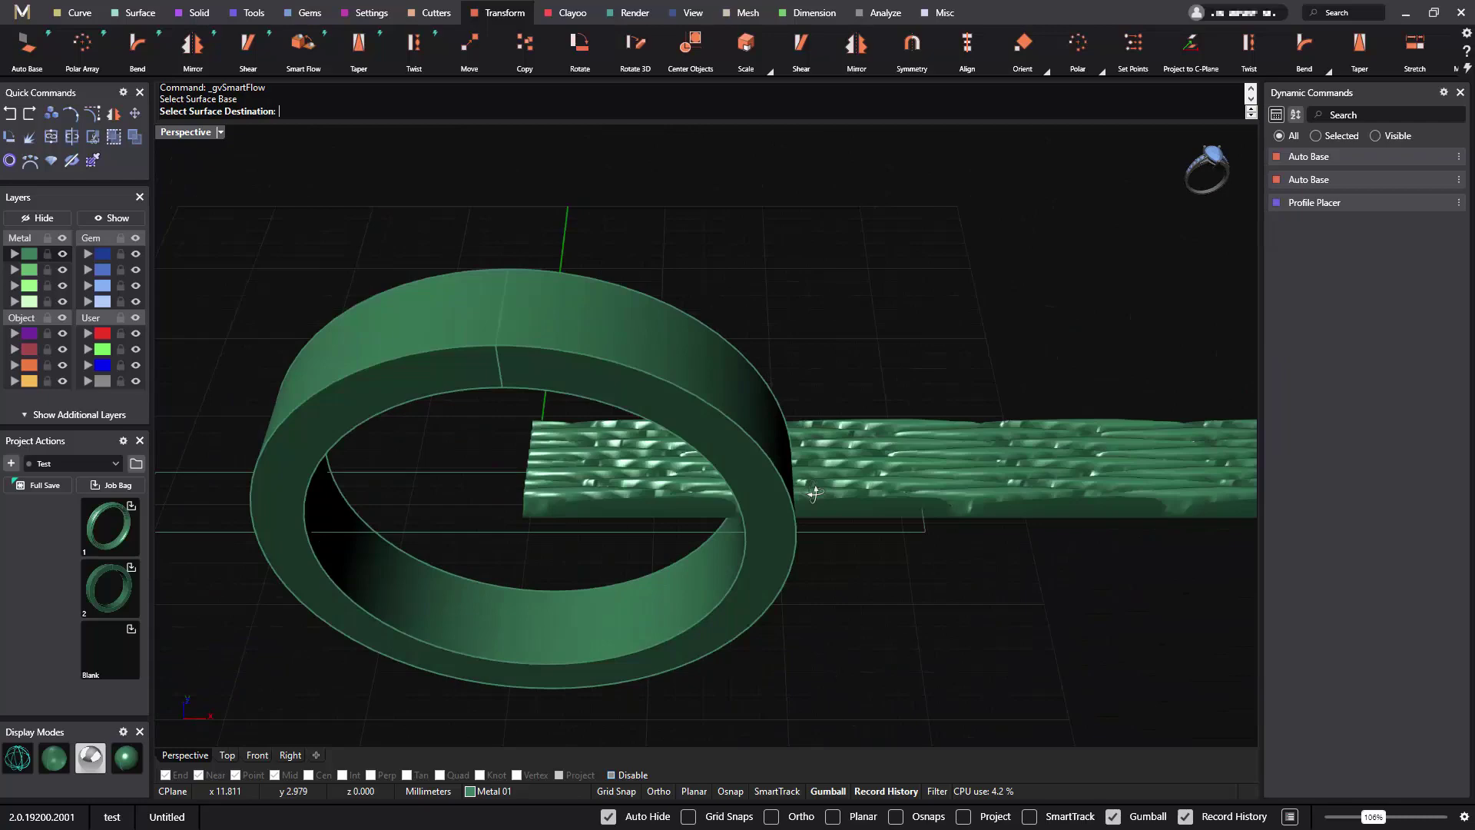
scroll(918, 501, "down", 5)
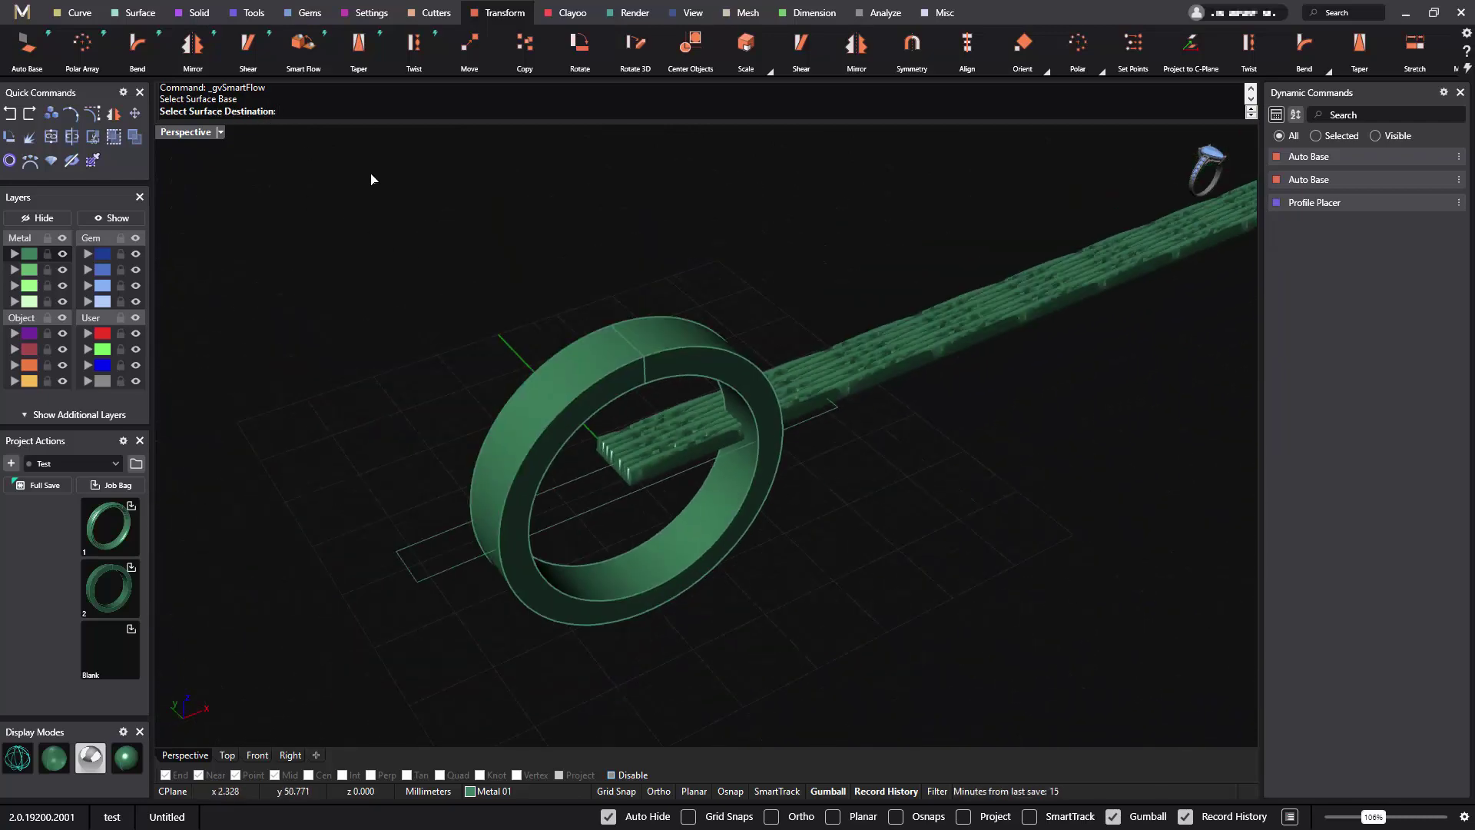
left_click(602, 355)
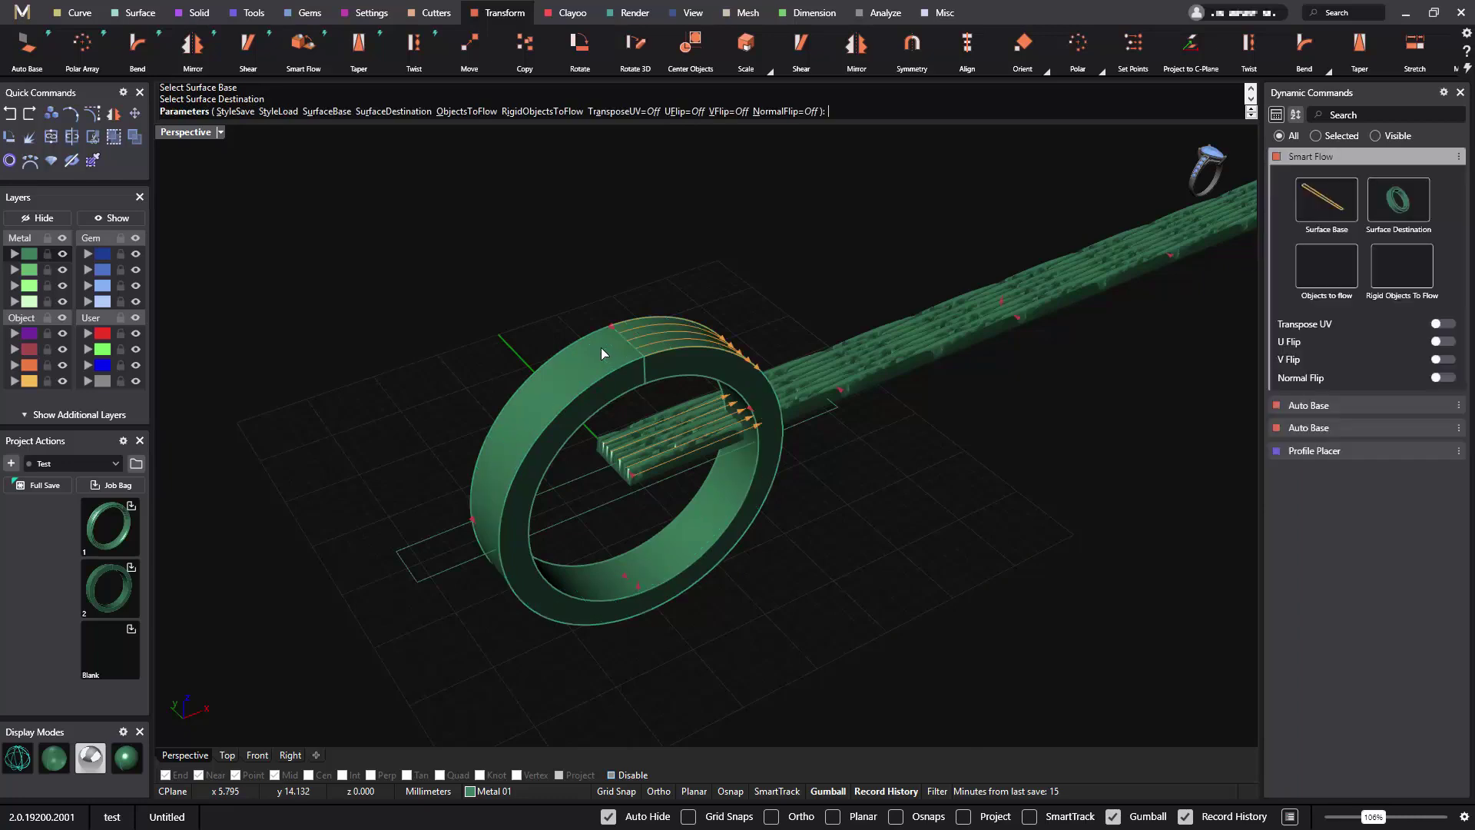
Assign the textured mesh as the object to flow so it wraps around the ring.
left_click(1326, 274)
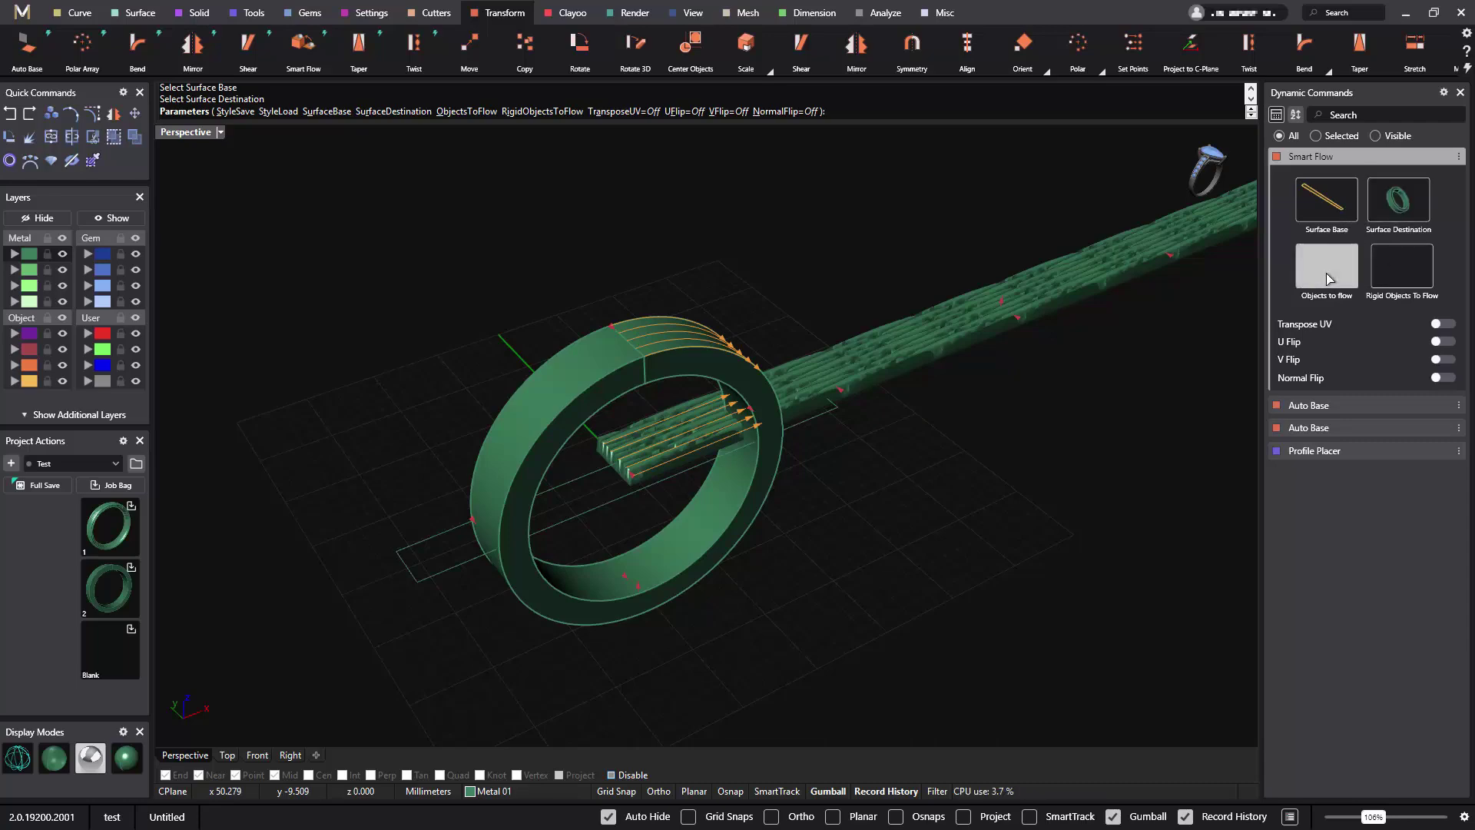
right_click_drag(1183, 327, 976, 353)
scroll(960, 356, "up", 5)
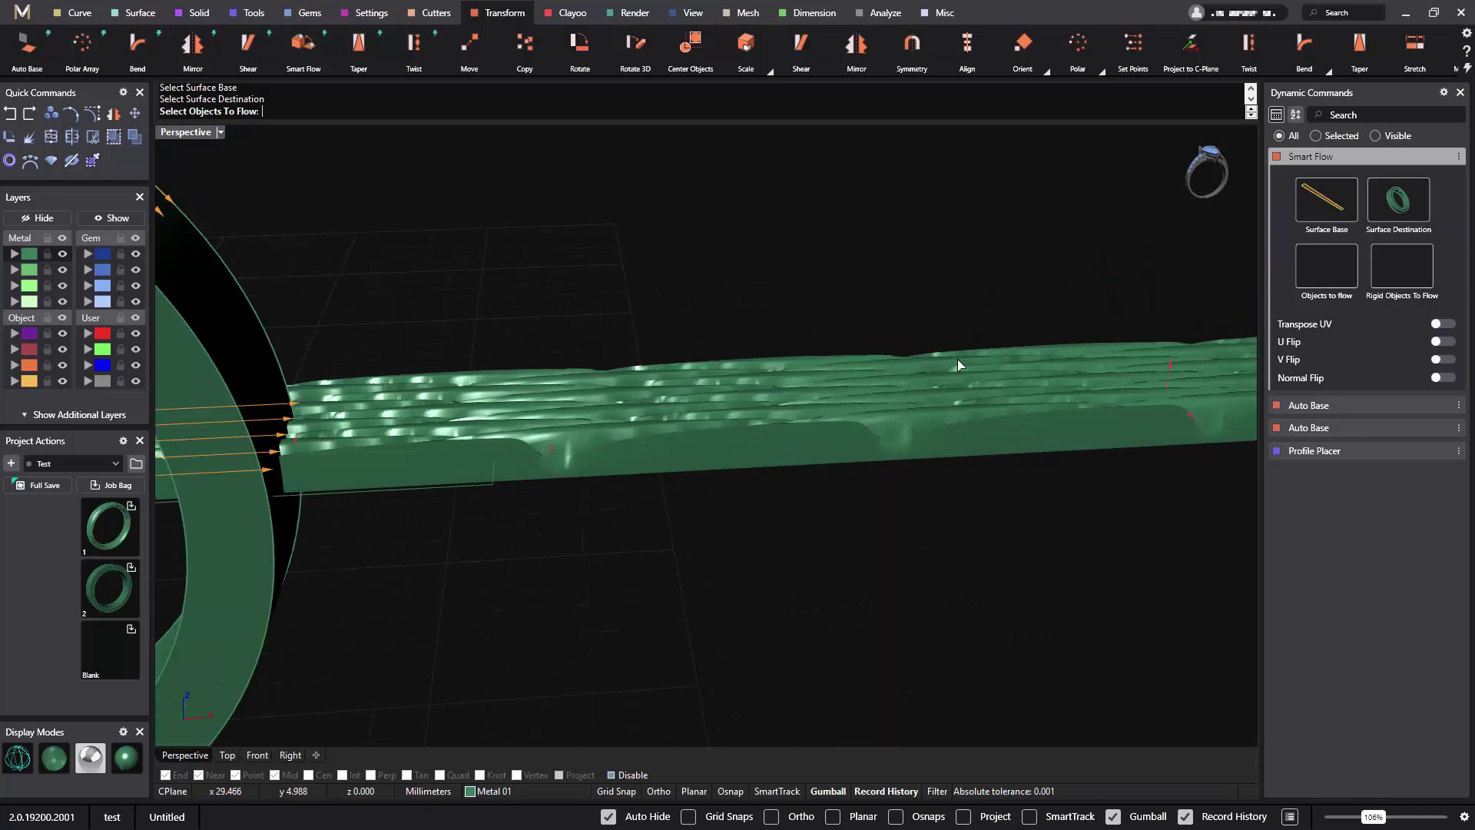
left_click(971, 355)
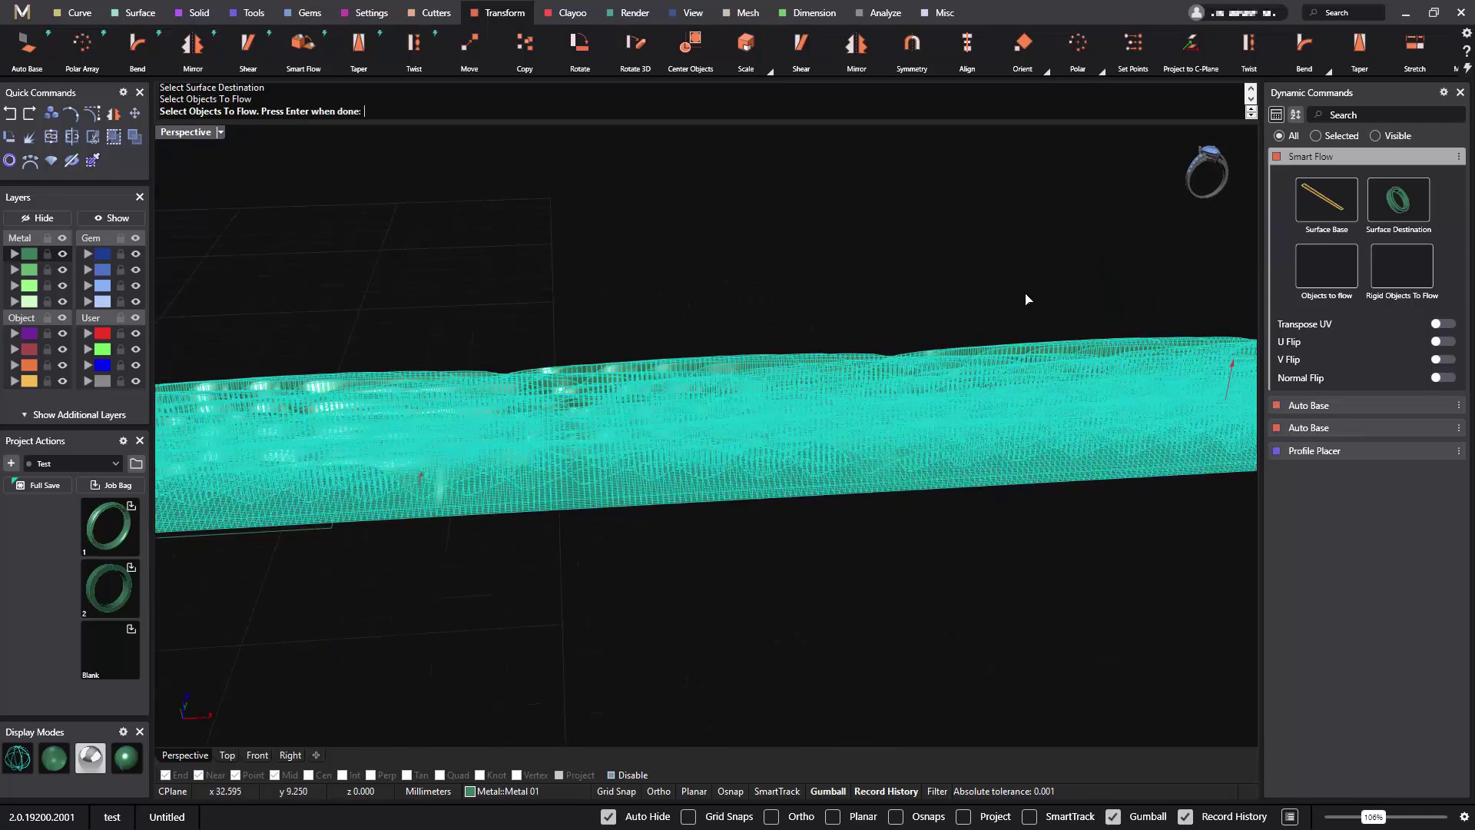
key("Return")
scroll(1028, 299, "down", 5)
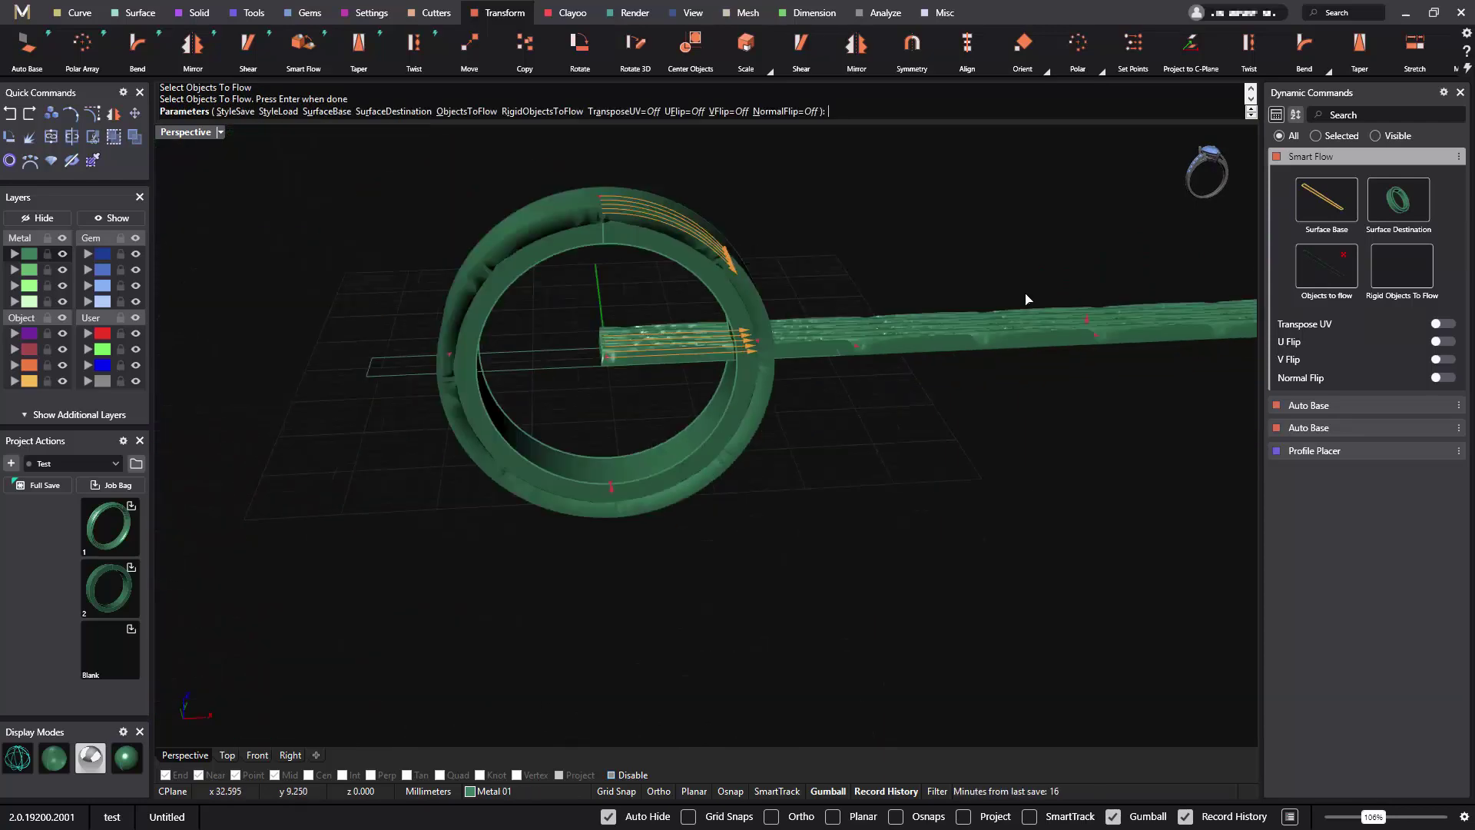
Turn on Normal Flip so the texture faces outward on the ring, inspect the wrap from several angles, and accept the Smart Flow.
right_click_drag(1027, 299, 953, 313)
scroll(541, 264, "up", 6)
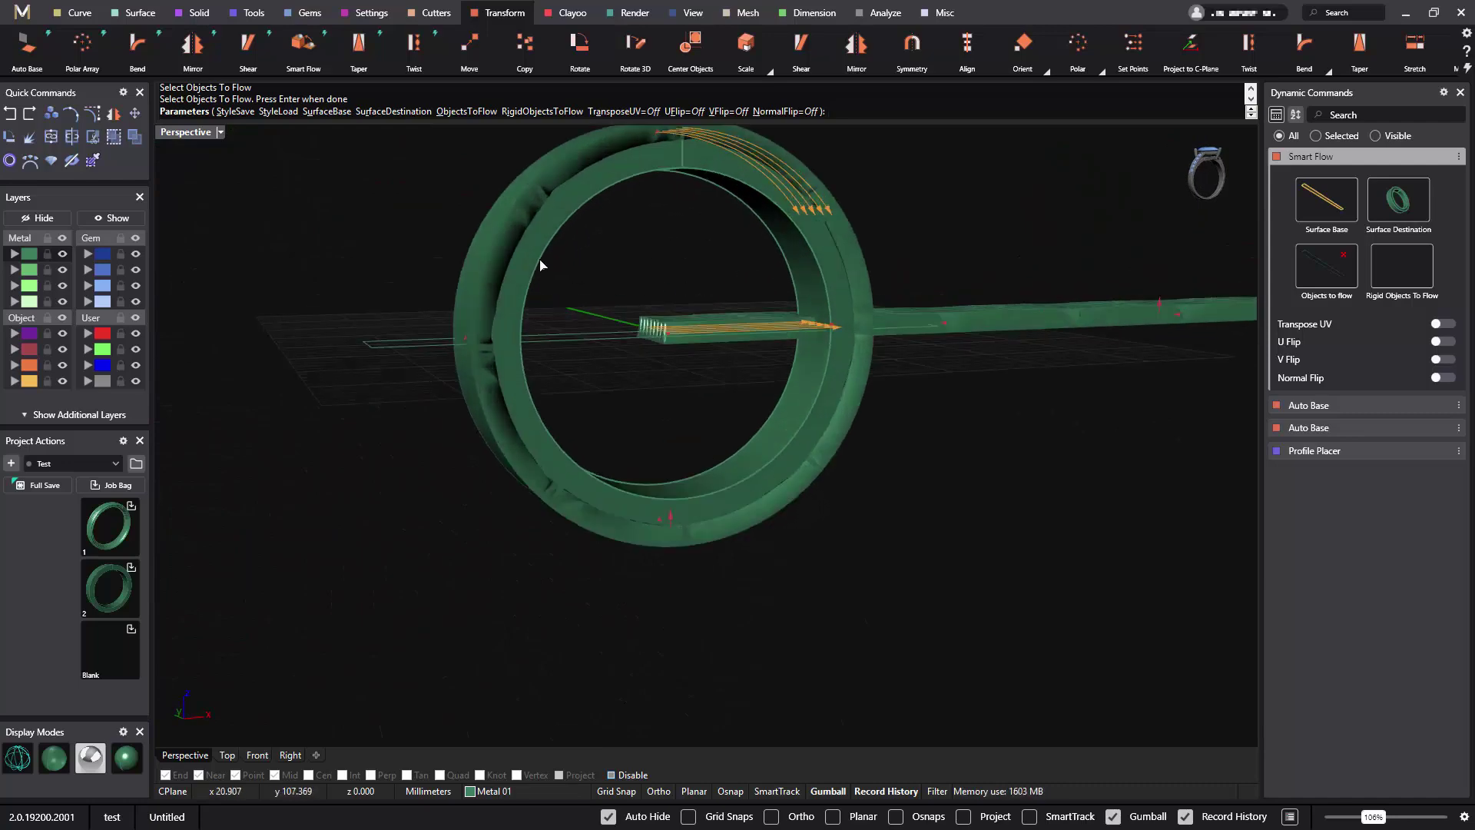
scroll(667, 224, "down", 4)
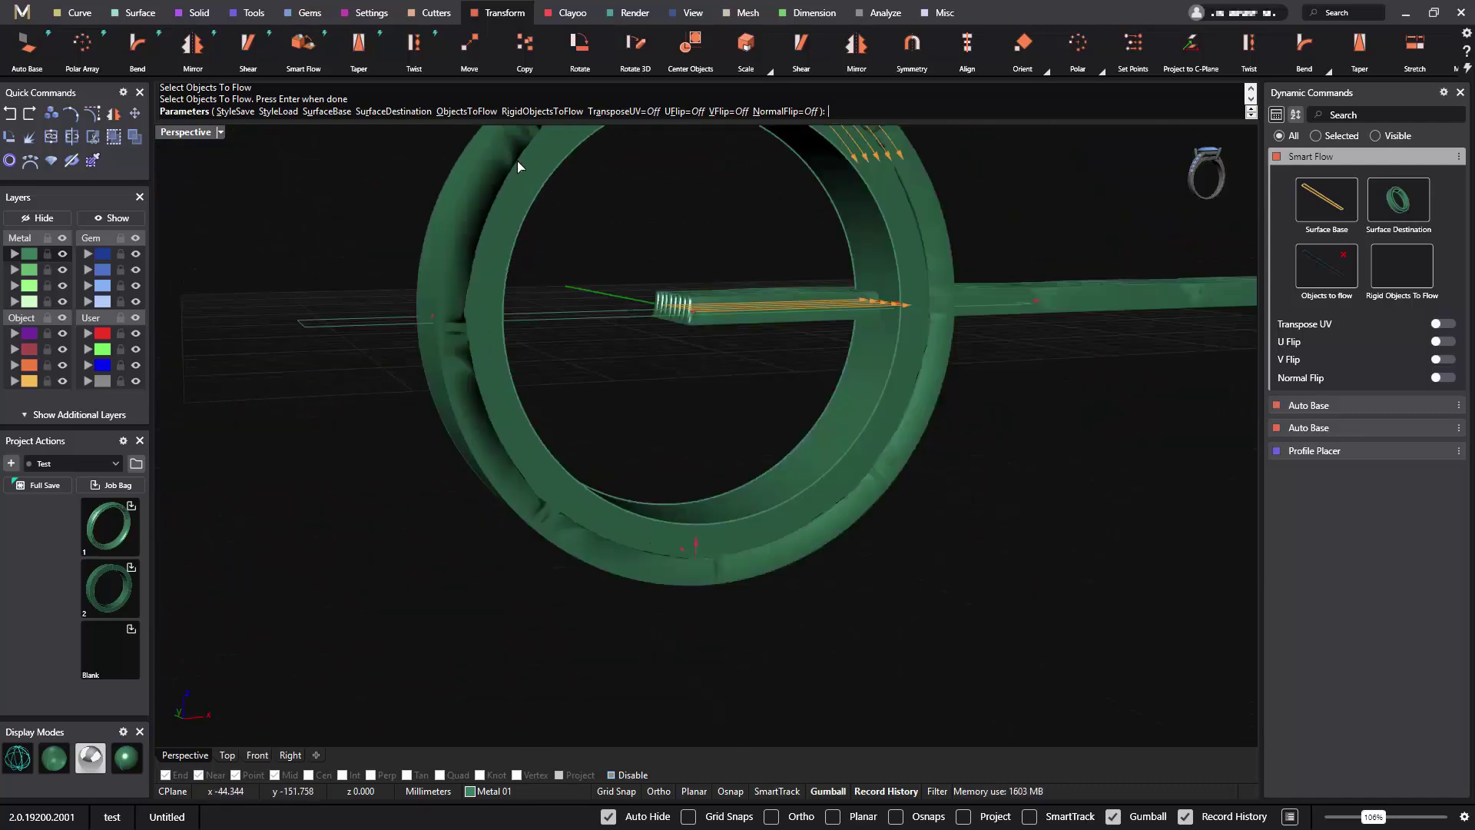
right_click_drag(741, 277, 757, 240)
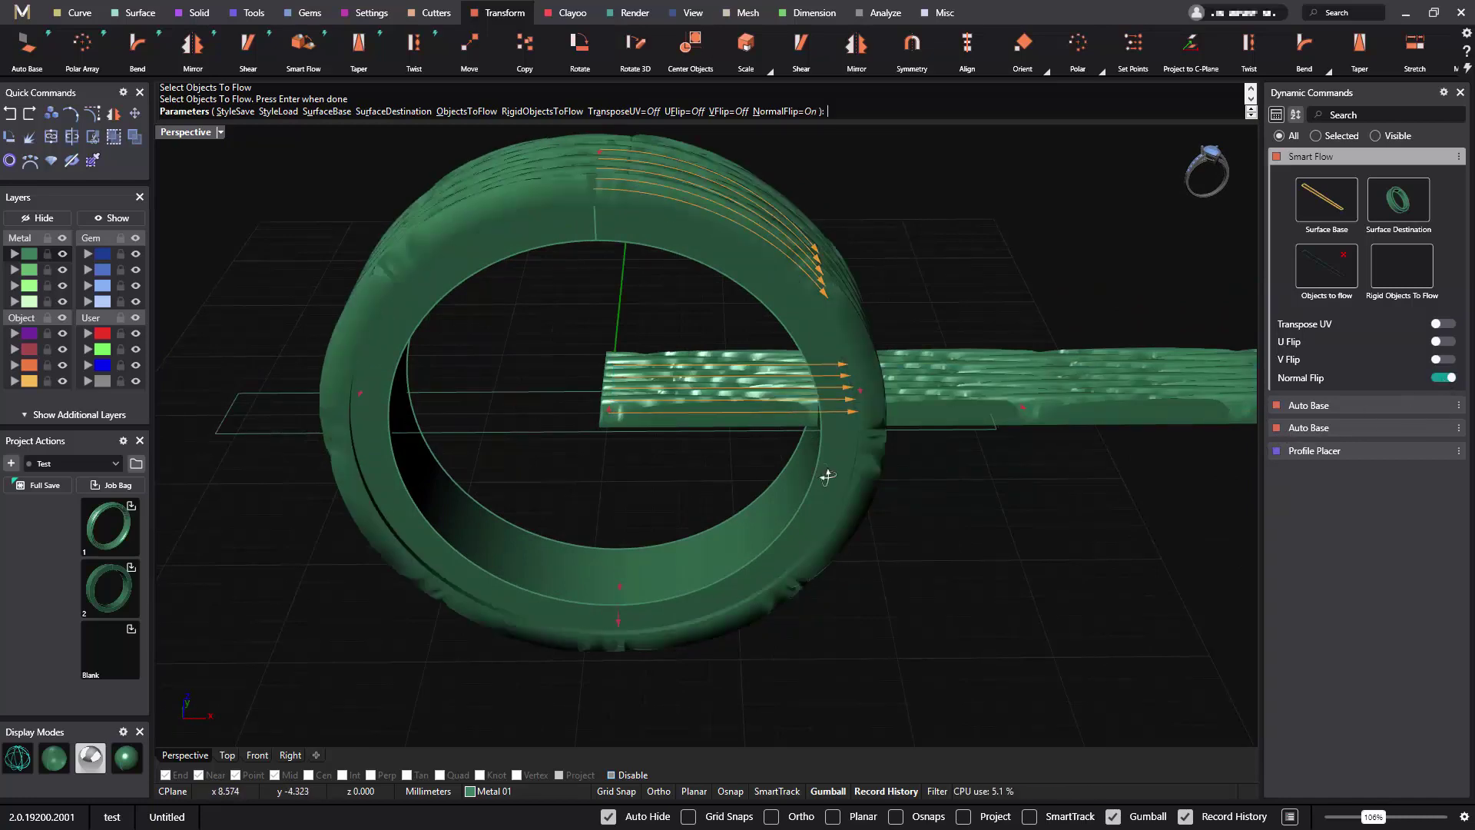
right_click_drag(824, 471, 1074, 459)
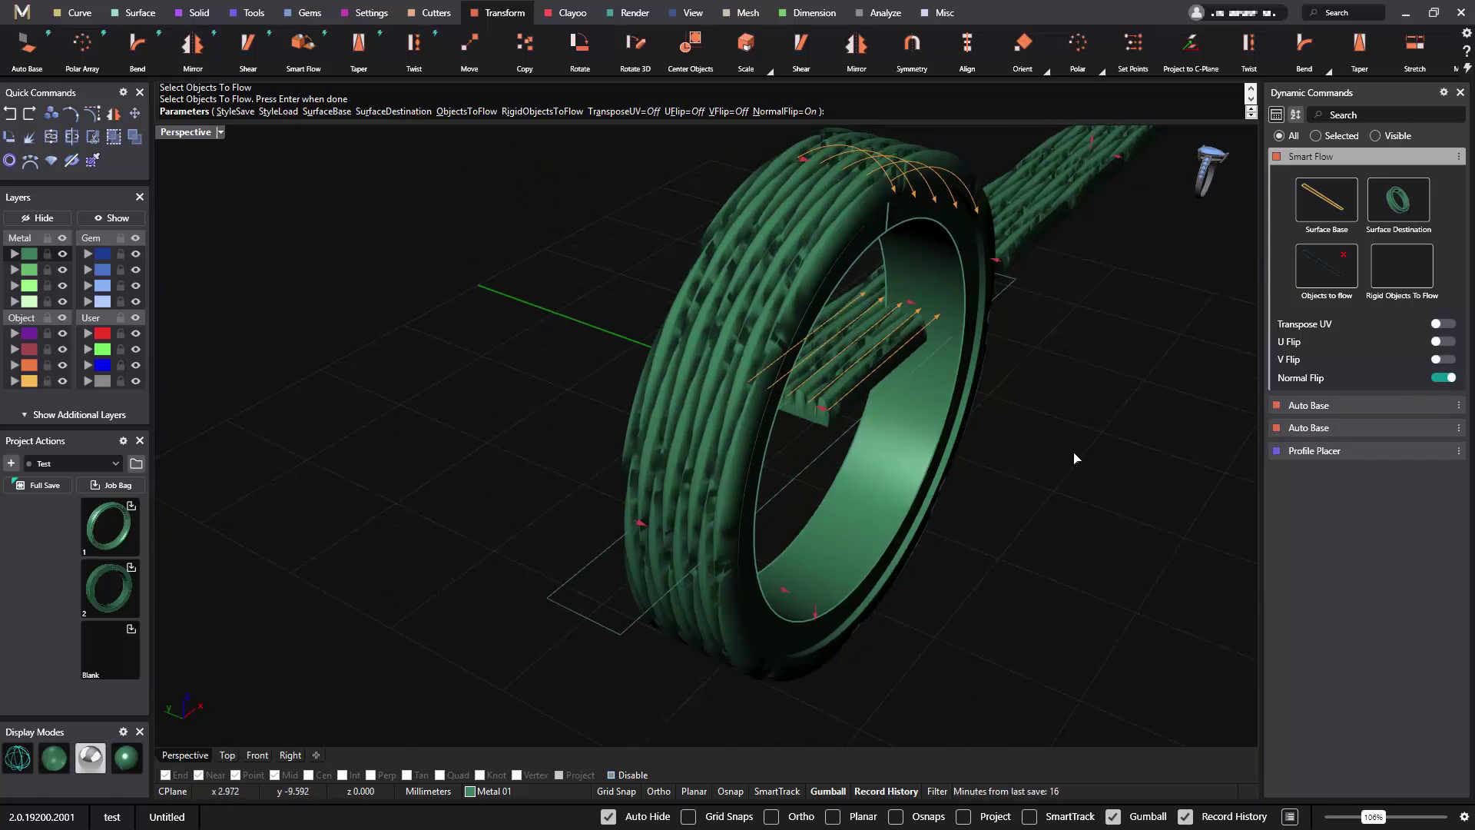
key("Return")
Scale the flat textured mesh slightly narrower across its width and nudge it along the Z axis to refine its fit on the ring.
right_click_drag(1073, 452, 834, 398)
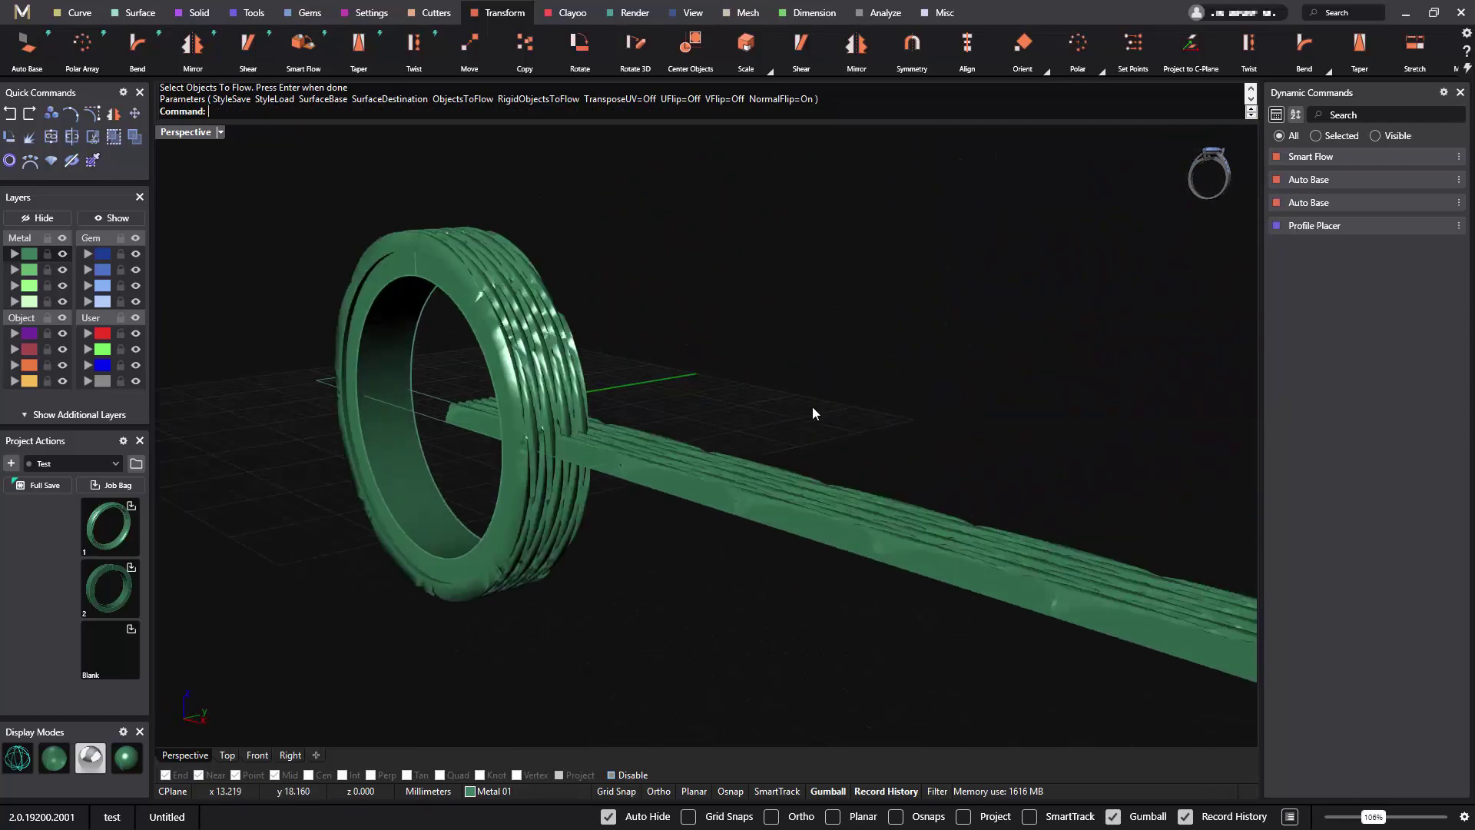
left_click(786, 501)
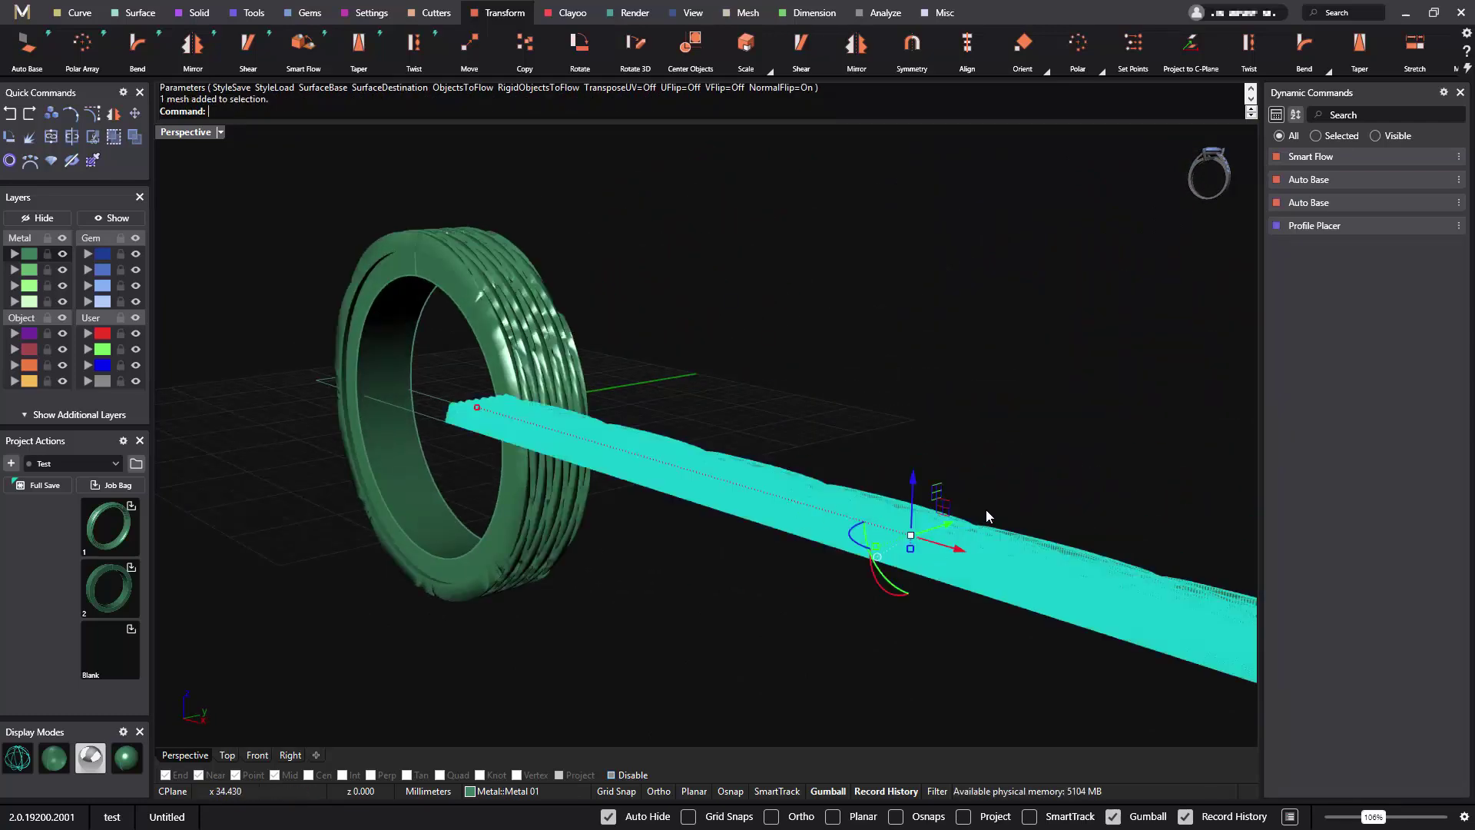
right_click_drag(988, 515, 739, 629)
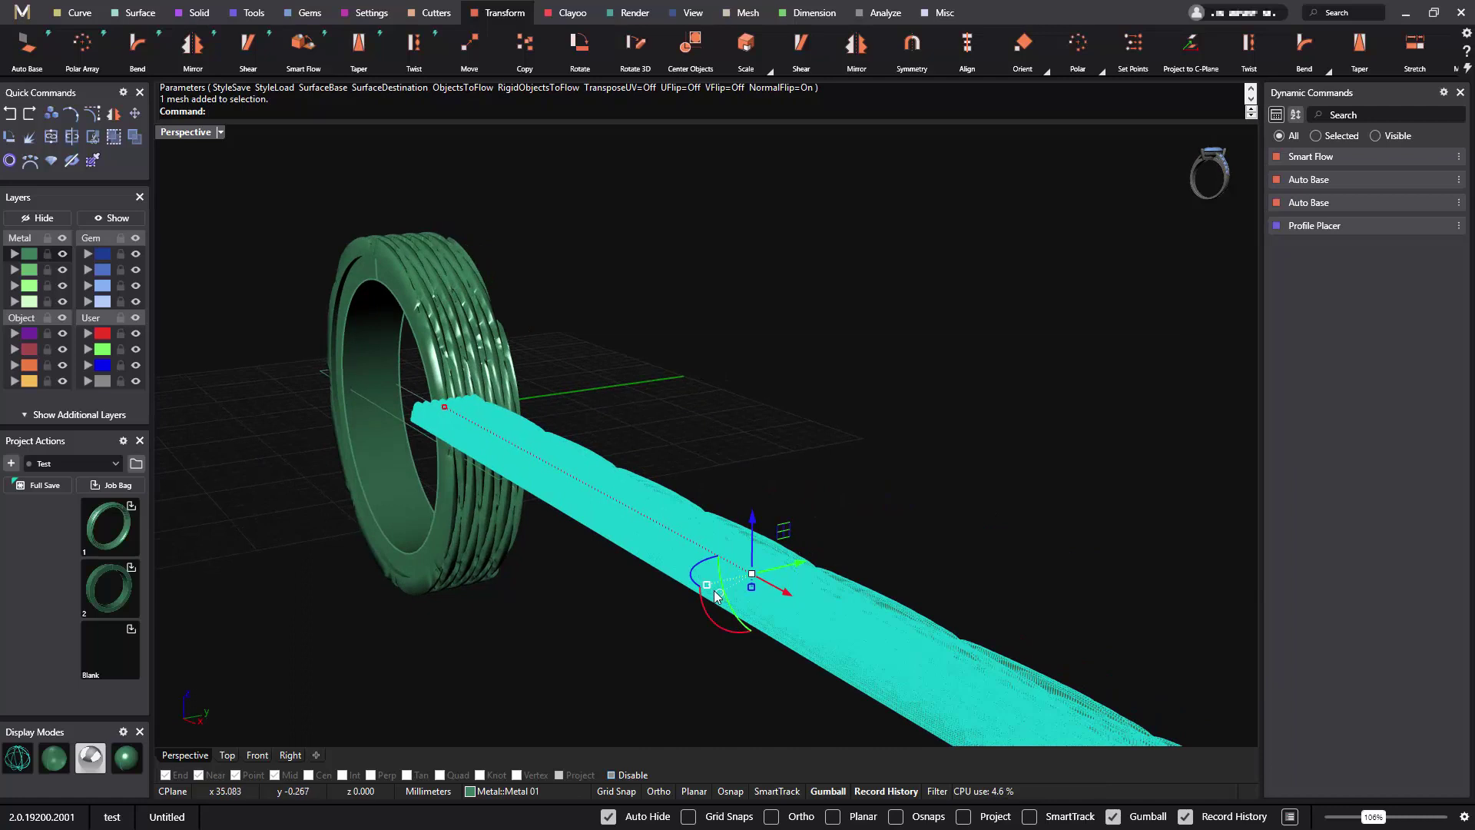
left_click_drag(716, 588, 718, 590)
right_click_drag(718, 362, 740, 335)
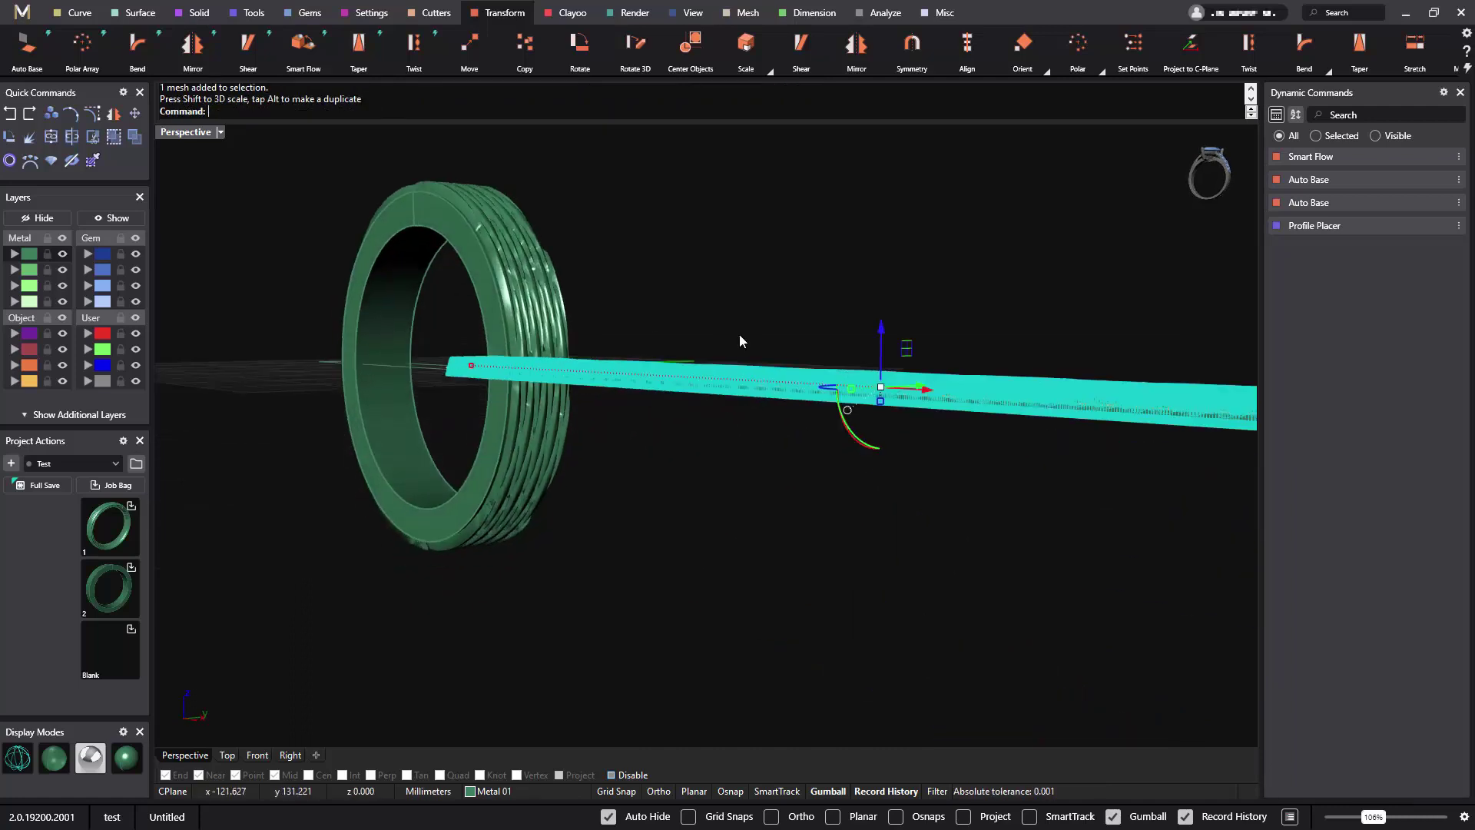
left_click_drag(879, 333, 878, 332)
right_click_drag(843, 299, 873, 339)
Start Smart Flow again and examine the wrapped ring together with the flat base strip and textured mesh.
right_click(874, 517)
right_click_drag(874, 515, 1202, 316)
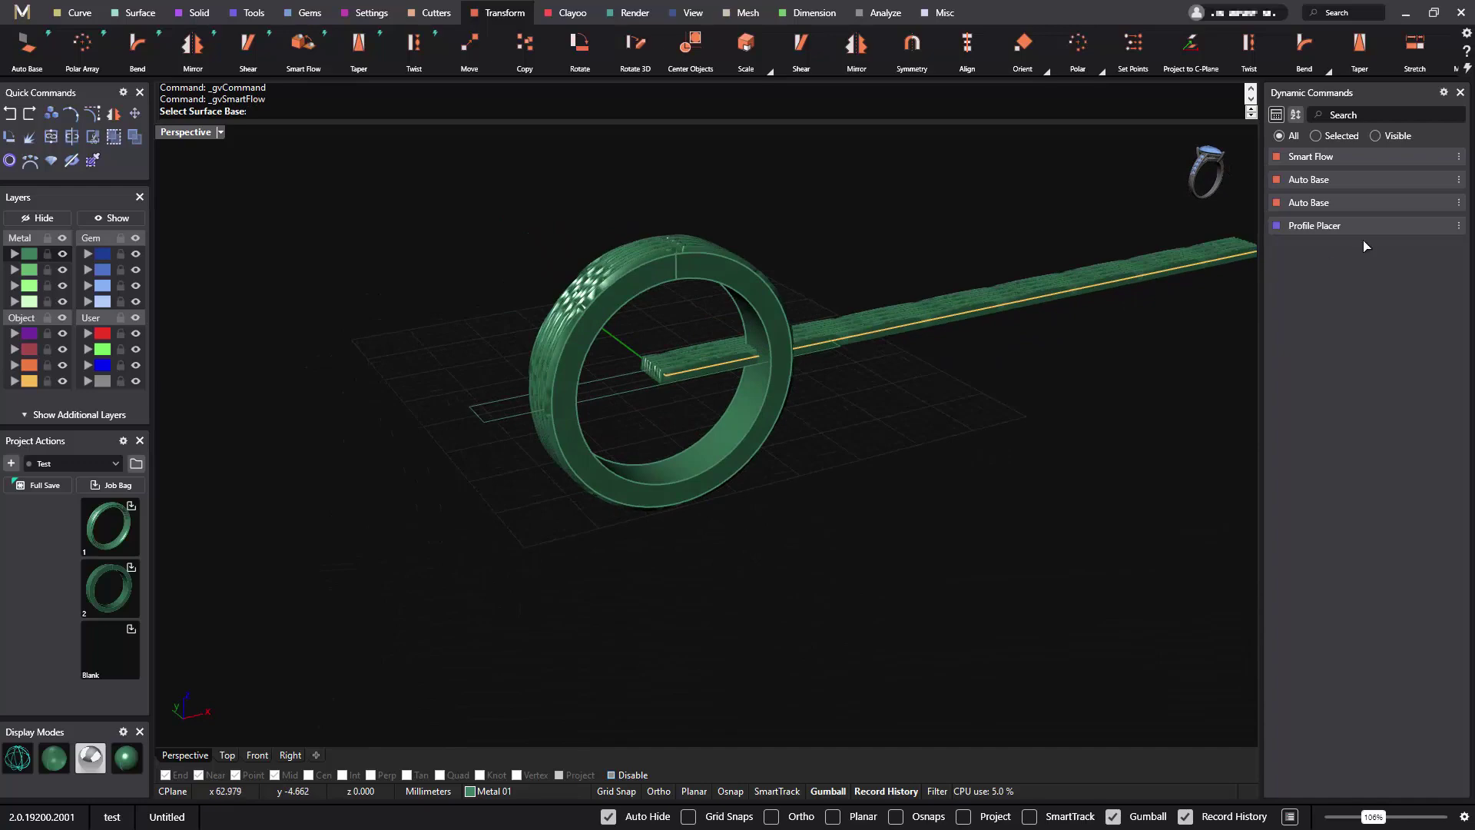
right_click_drag(732, 428, 885, 450)
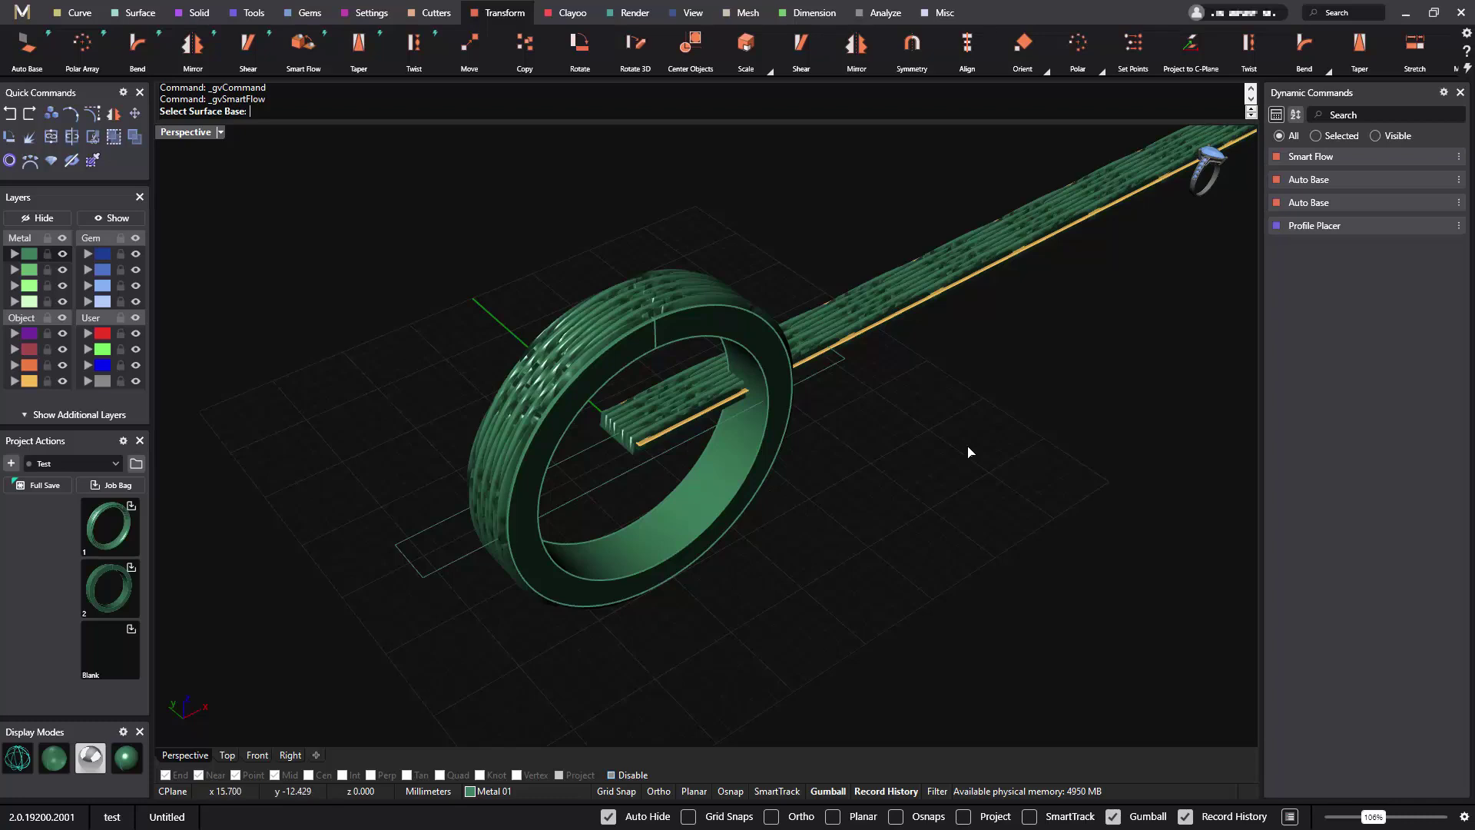
scroll(932, 530, "down", 3)
scroll(896, 508, "up", 1)
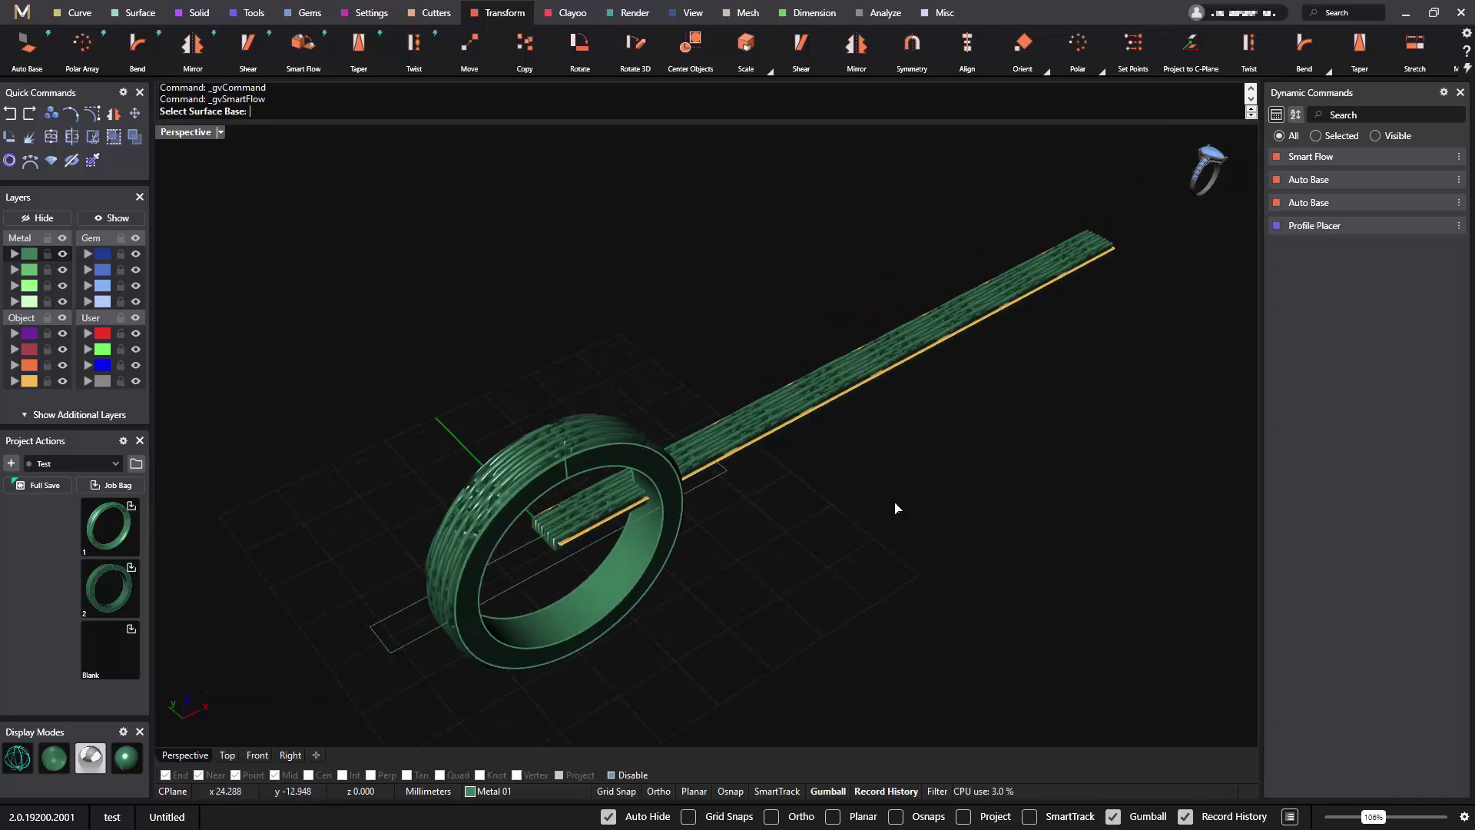